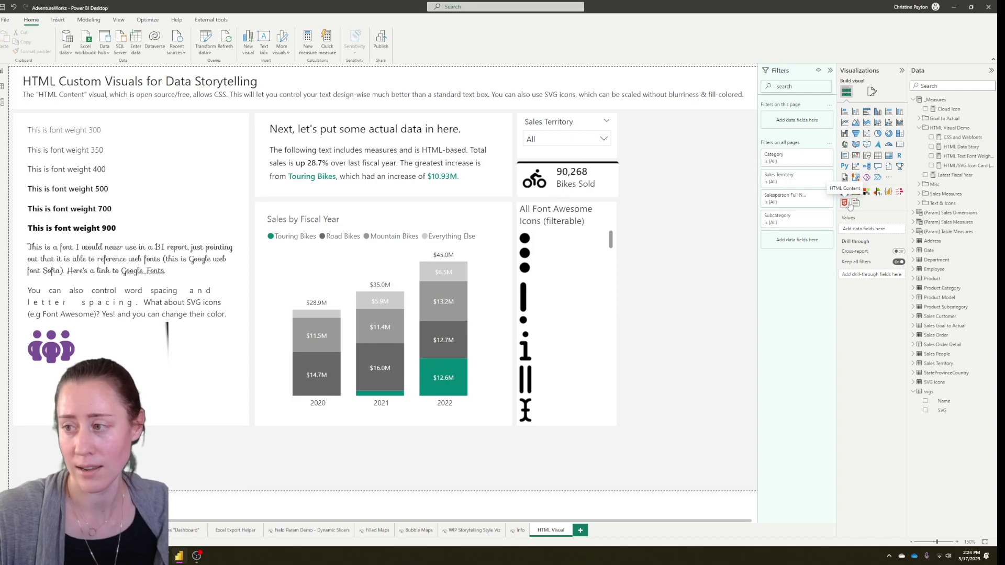
- Search the Power BI visuals marketplace for "html" to find the HTML Content visual, leaving the marketplace without adding anything
{"action": "left_click", "coordinate": [889, 180]}
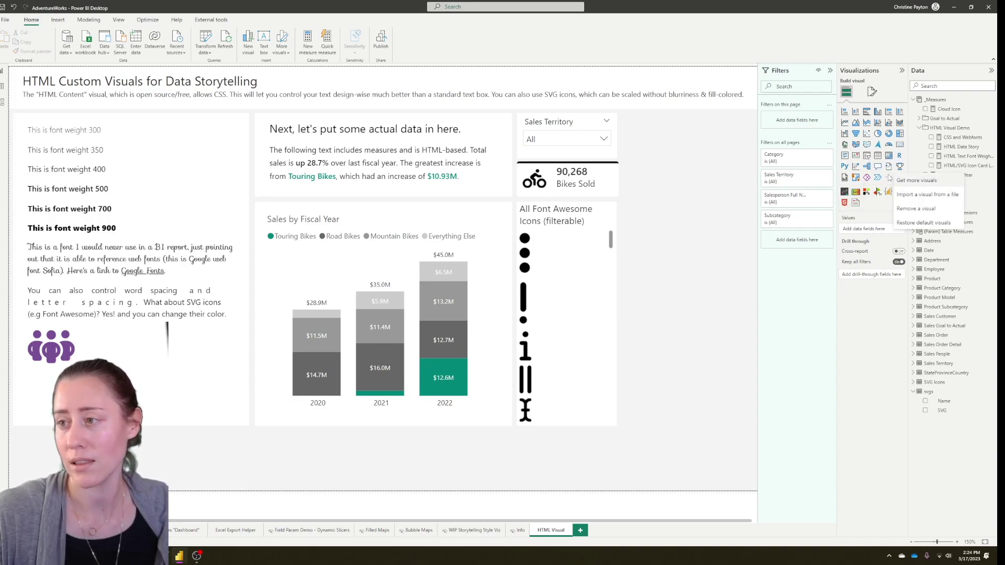
{"action": "left_click", "coordinate": [922, 180]}
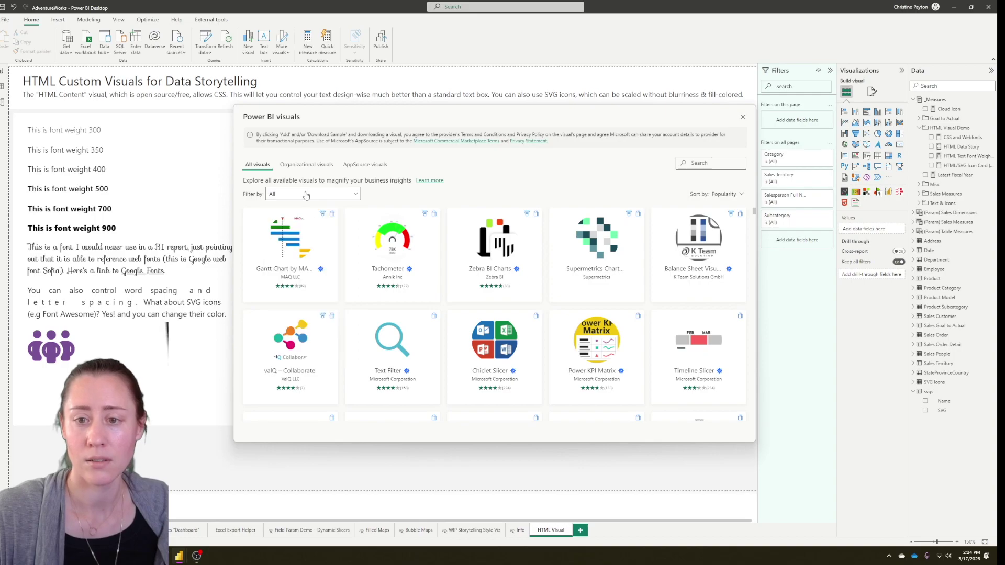
{"action": "left_click", "coordinate": [721, 164]}
{"action": "type", "text": "html"}
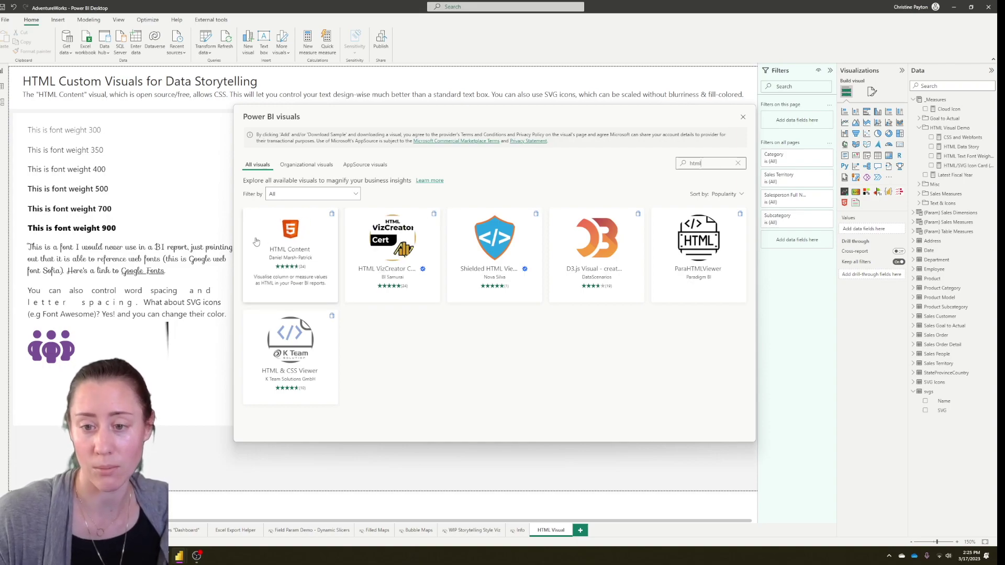
{"action": "left_click", "coordinate": [742, 116]}
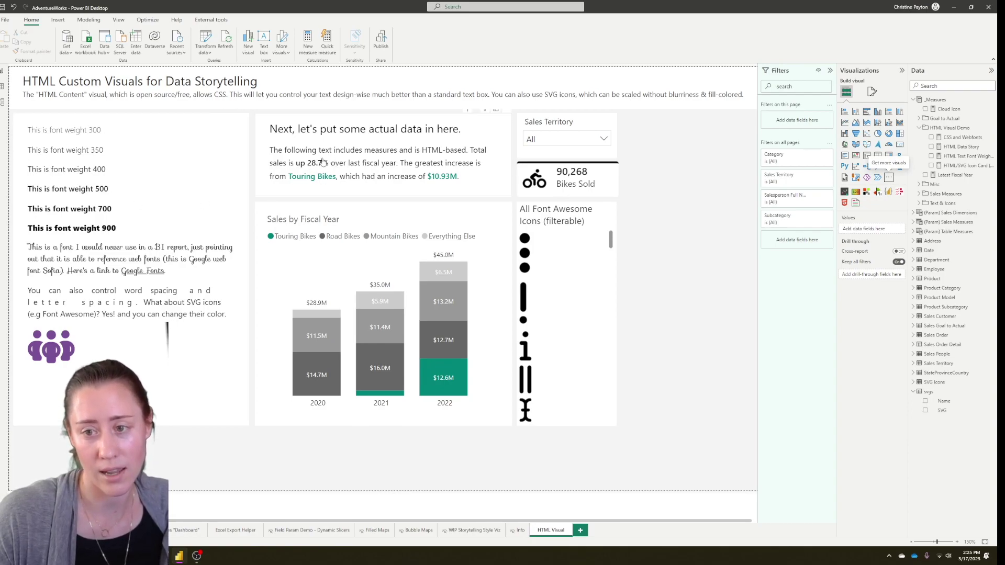
- Insert a narrow text box on the report page containing "some paragraph text to illustrate line height"
{"action": "left_click", "coordinate": [266, 40]}
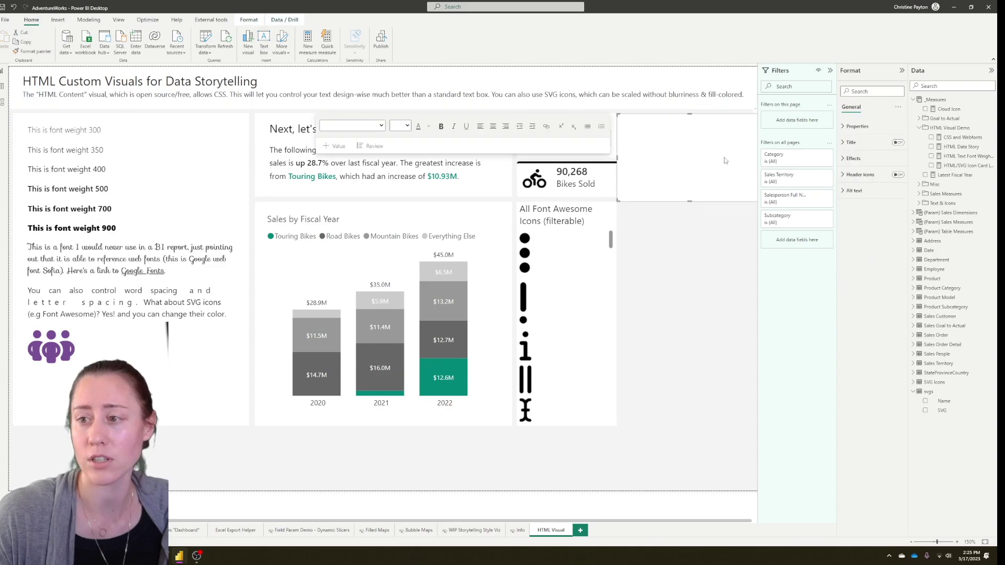
{"action": "left_click_drag", "start_coordinate": [619, 201], "coordinate": [636, 202]}
{"action": "left_click", "coordinate": [695, 153]}
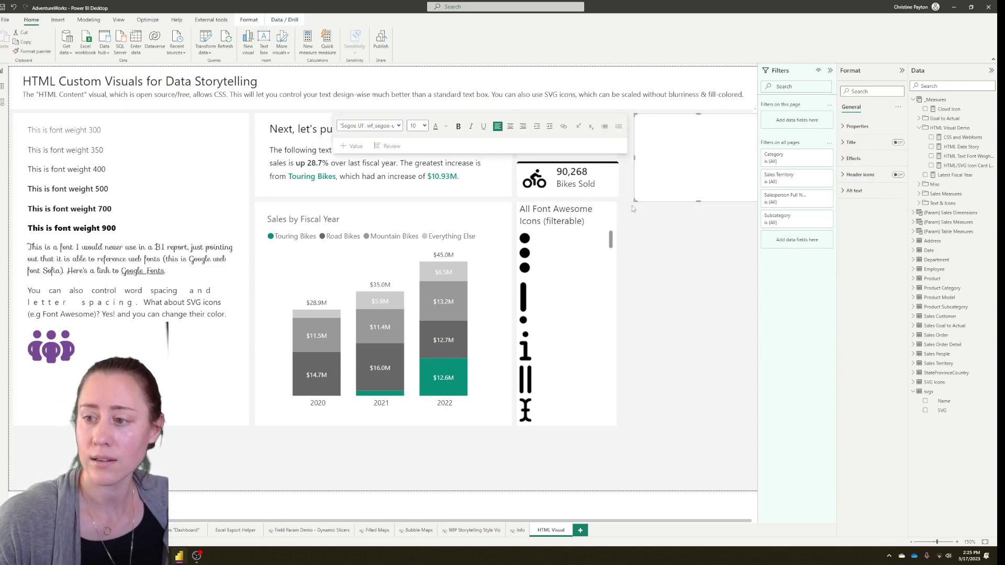
{"action": "left_click_drag", "start_coordinate": [635, 200], "coordinate": [705, 201]}
{"action": "type", "text": "some paragra"}
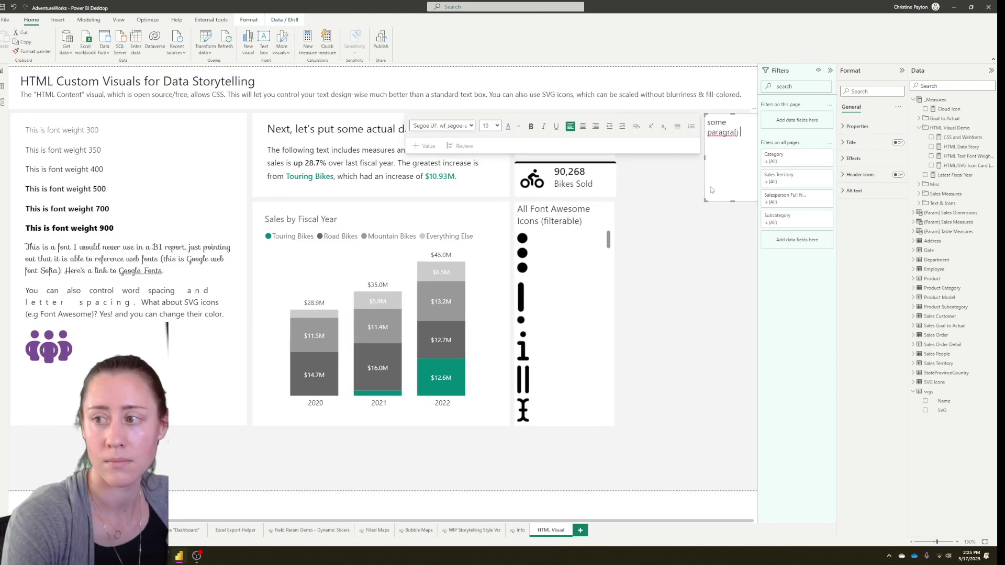
{"action": "type", "text": "ph text to illustrate line height"}
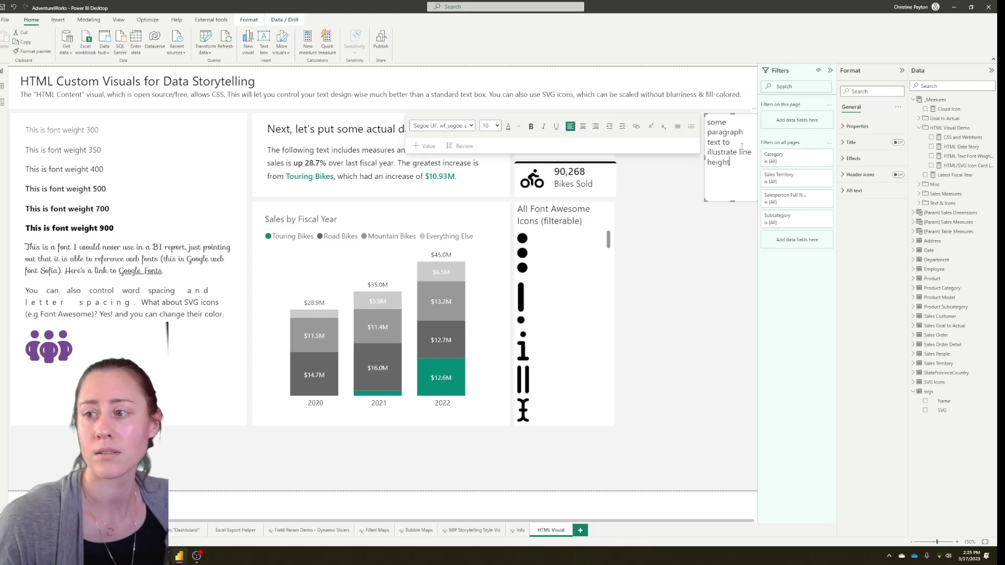
- Move the text box beside the Sales Territory slicer and widen it slightly
{"action": "left_click_drag", "start_coordinate": [754, 114], "coordinate": [541, 135]}
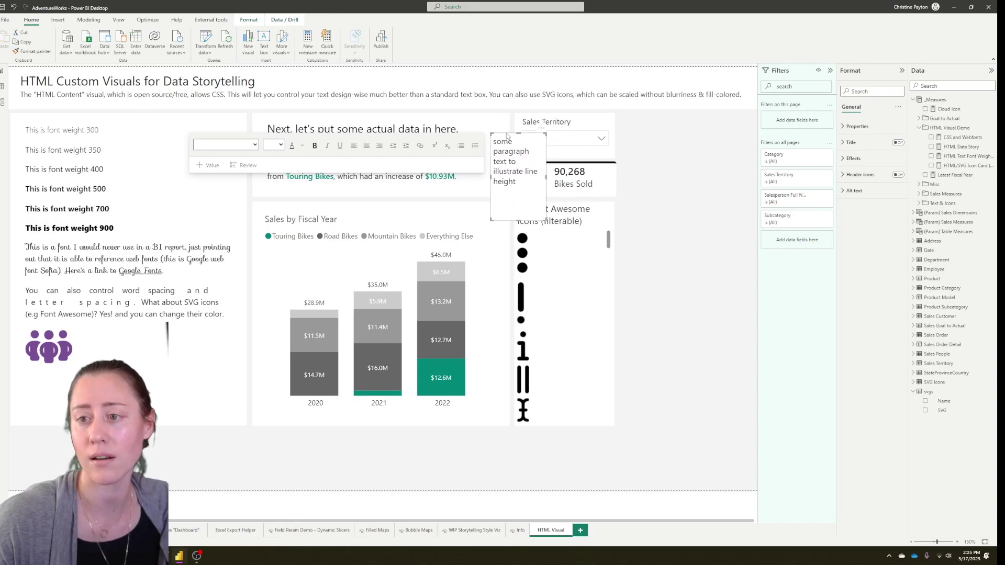
{"action": "left_click_drag", "start_coordinate": [507, 138], "coordinate": [636, 115]}
{"action": "mouse_move", "coordinate": [674, 201]}
{"action": "left_mouse_down"}
{"action": "mouse_move", "coordinate": [737, 198]}
{"action": "mouse_move", "coordinate": [688, 203]}
{"action": "left_mouse_up"}
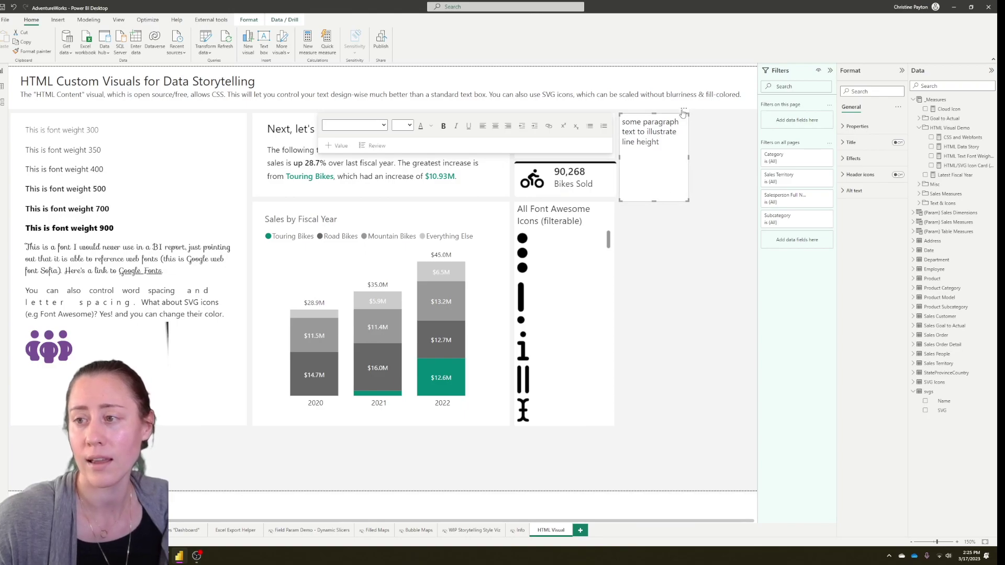
- Check the available fonts for the text box's whole paragraph and delete the text box
{"action": "left_click", "coordinate": [663, 145]}
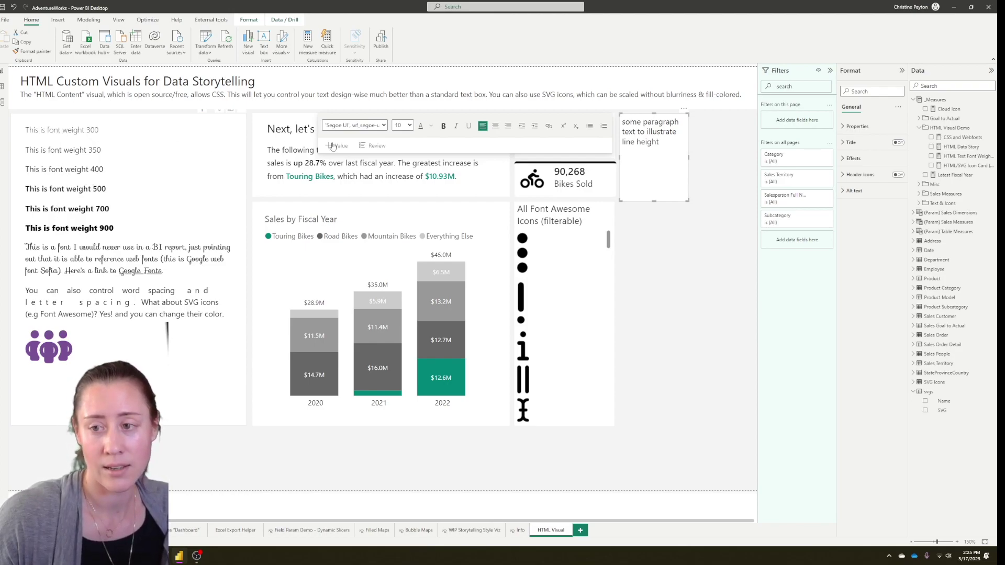
{"action": "left_click_drag", "start_coordinate": [666, 145], "coordinate": [622, 121]}
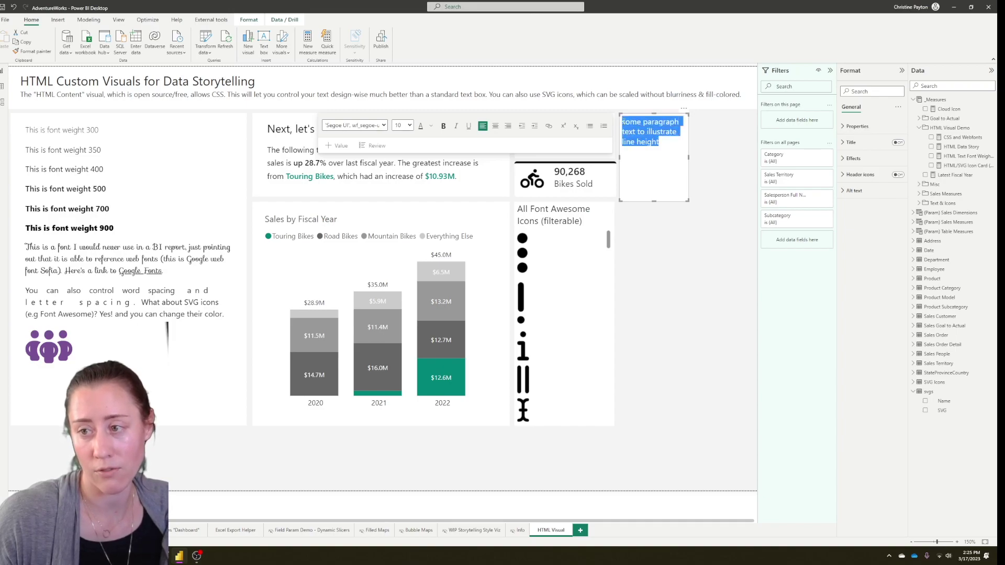
{"action": "left_click", "coordinate": [379, 125]}
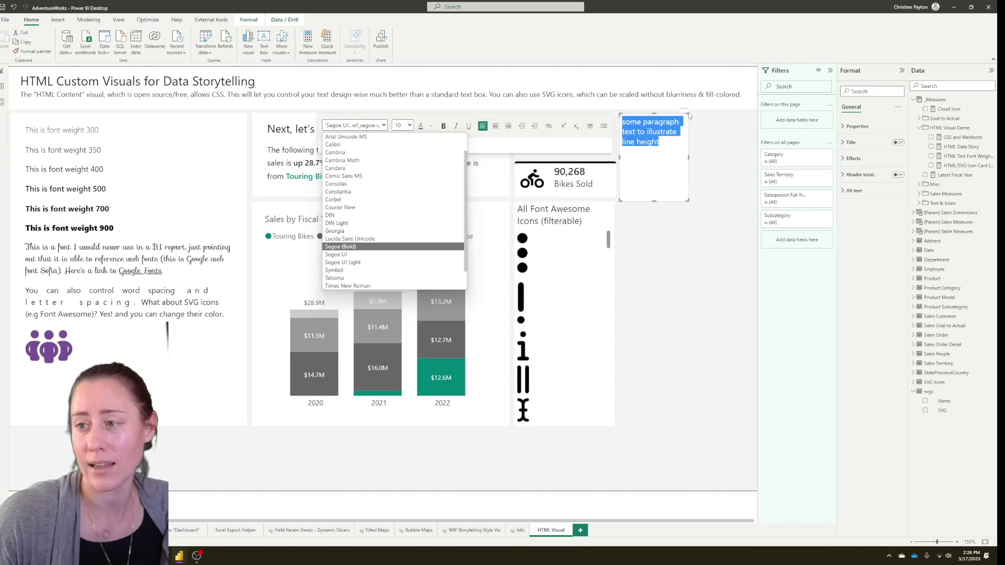
{"action": "left_click", "coordinate": [731, 166]}
{"action": "key", "text": "Delete"}
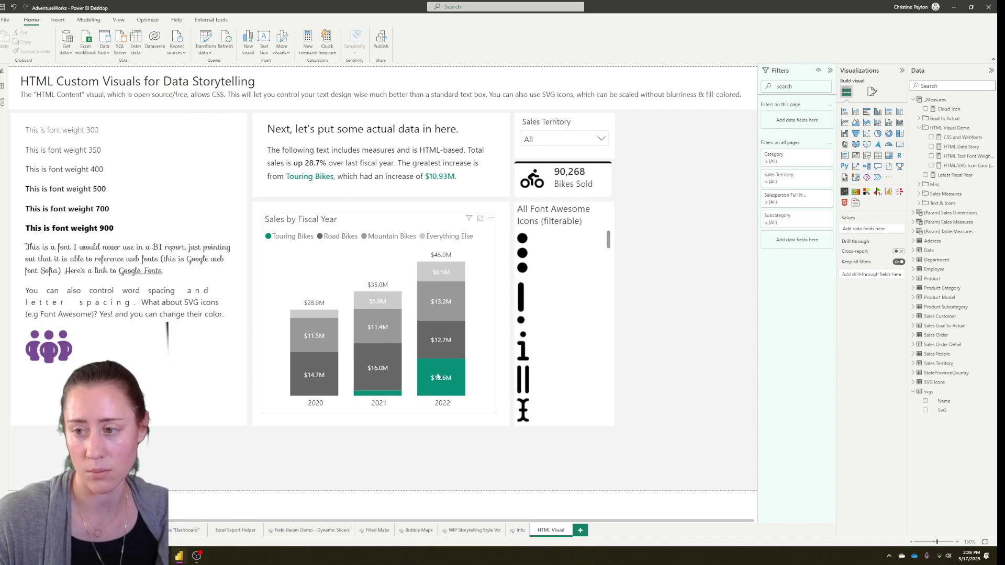
- Browse the All Font Awesome Icons visual, filter it by name to apple.svg, and clear that filter again
{"action": "left_click", "coordinate": [523, 212]}
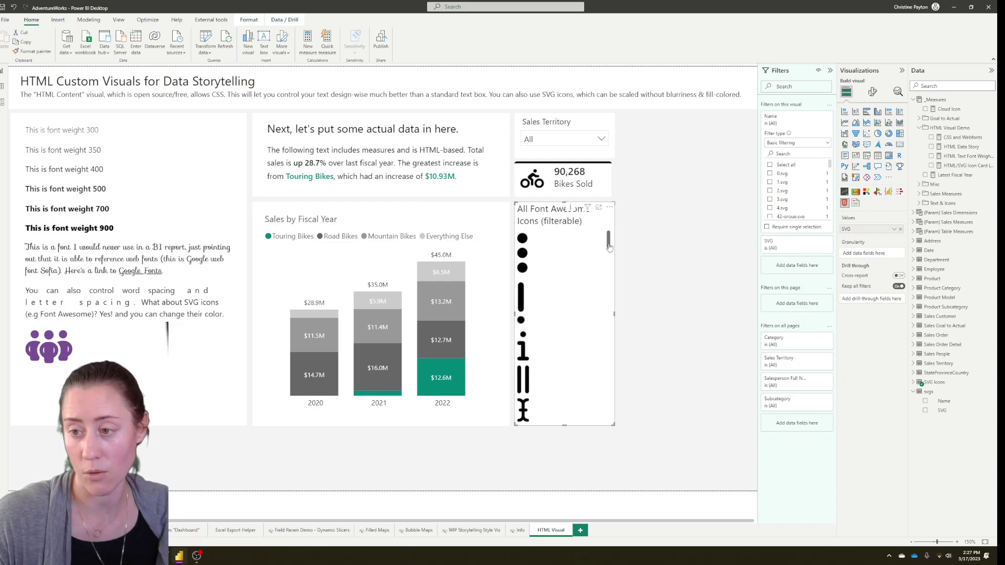
{"action": "left_click_drag", "start_coordinate": [609, 247], "coordinate": [607, 291]}
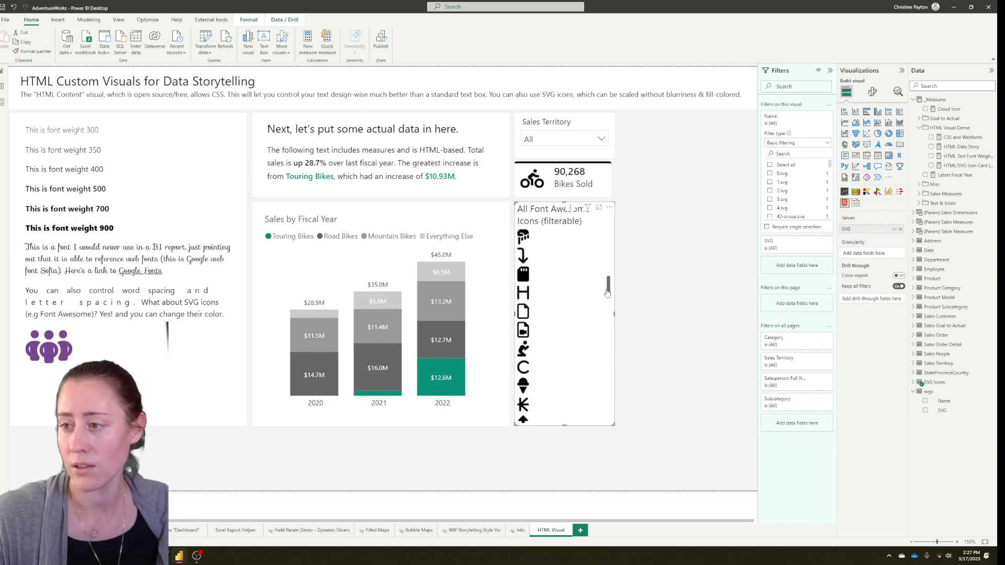
{"action": "scroll", "coordinate": [796, 187], "scroll_direction": "down", "scroll_amount": 10}
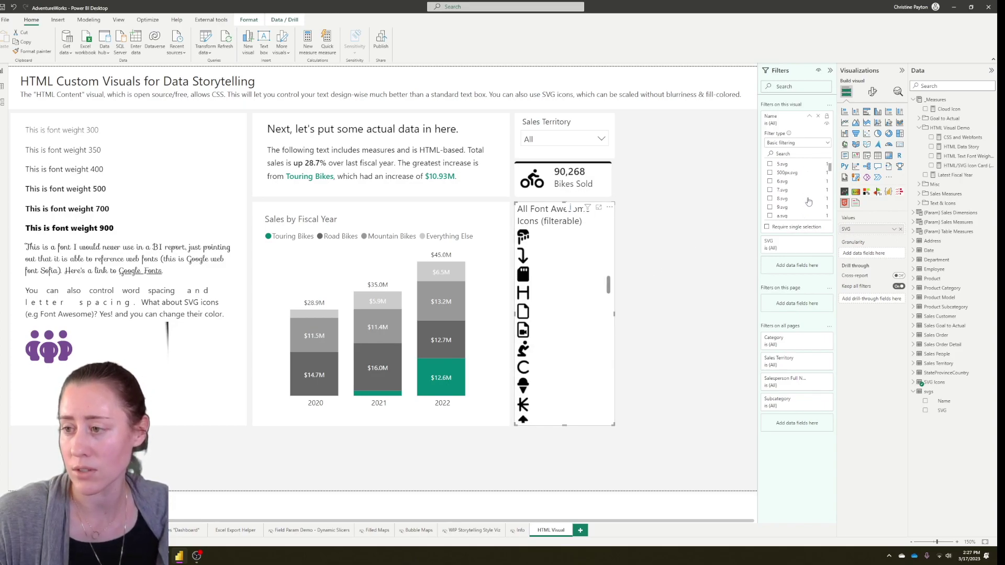
{"action": "scroll", "coordinate": [795, 187], "scroll_direction": "down", "scroll_amount": 5}
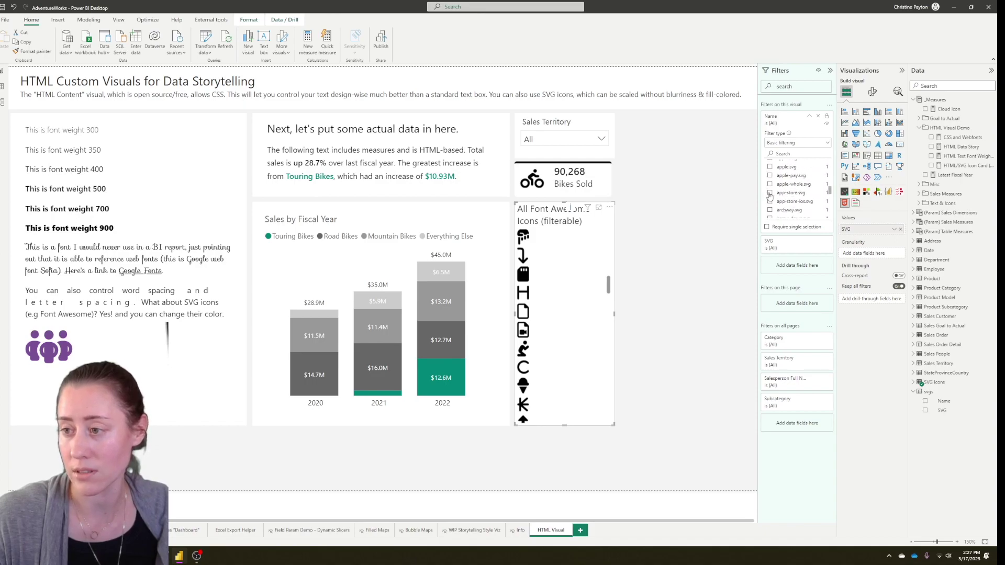
{"action": "left_click", "coordinate": [770, 167]}
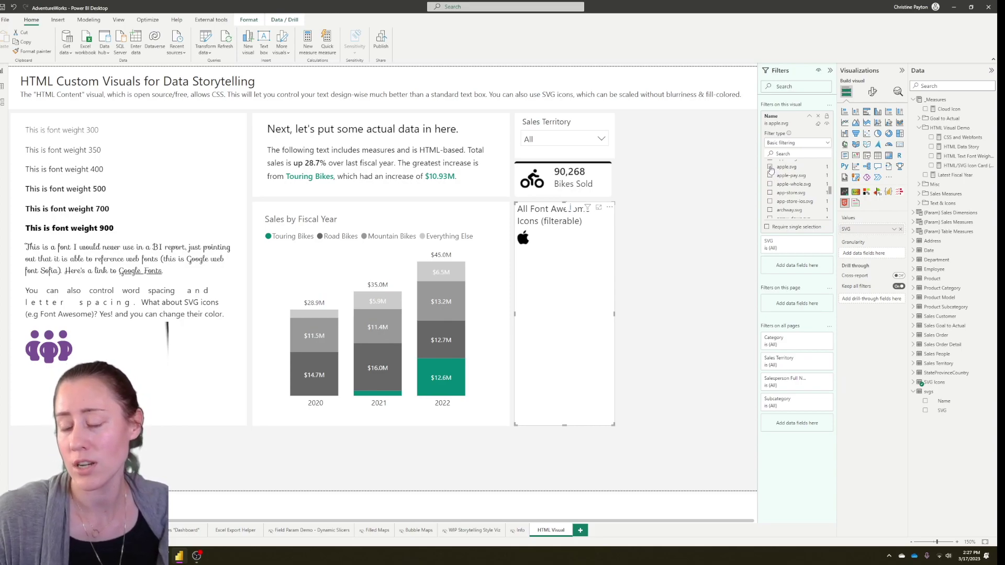
{"action": "left_click", "coordinate": [770, 167]}
{"action": "left_click", "coordinate": [722, 221]}
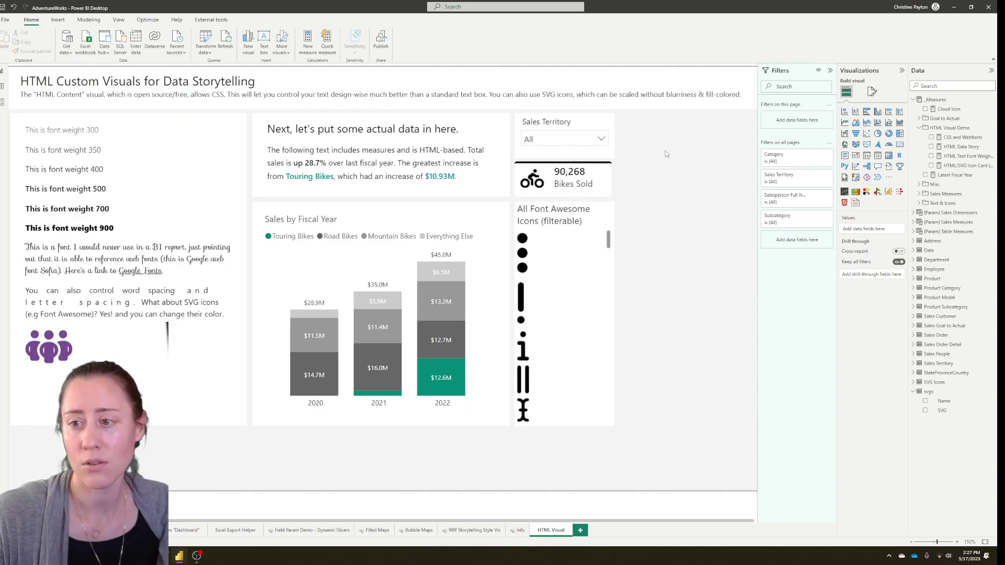
- Select the font weight HTML visual and open the formula of its HTML Text Font Weight Demo measure
{"action": "left_click", "coordinate": [72, 129]}
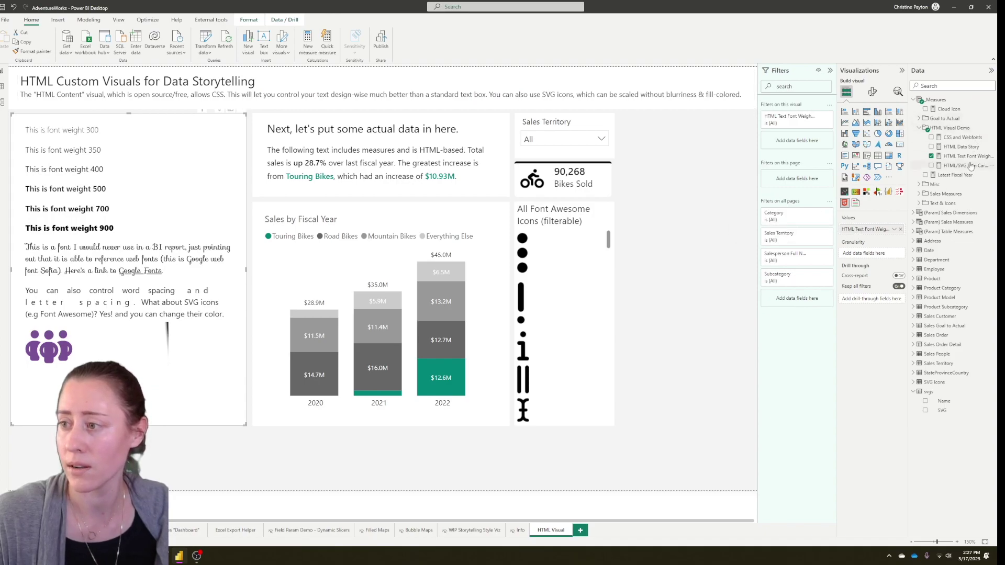
{"action": "left_click", "coordinate": [230, 434]}
{"action": "left_click", "coordinate": [197, 362]}
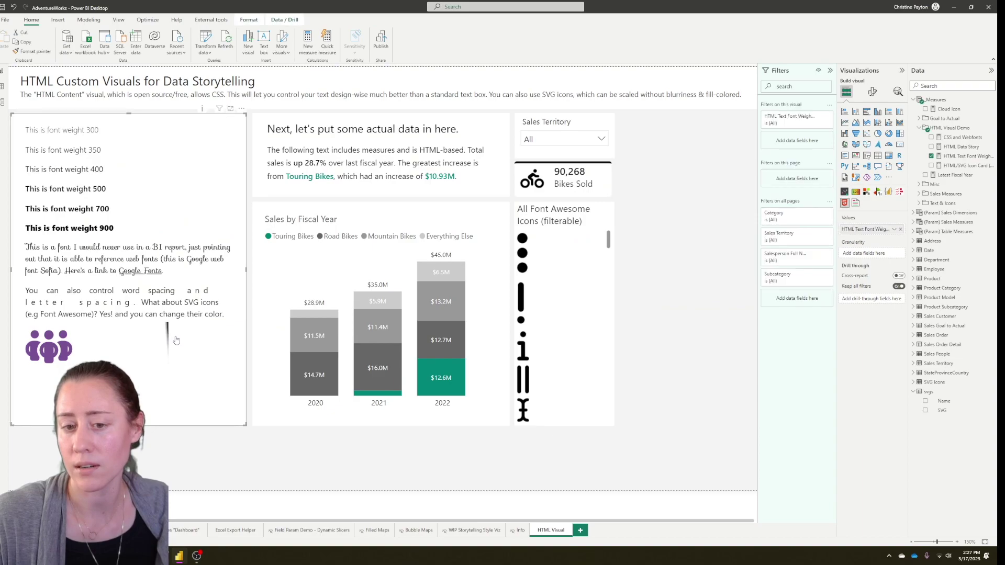
{"action": "left_click", "coordinate": [960, 157]}
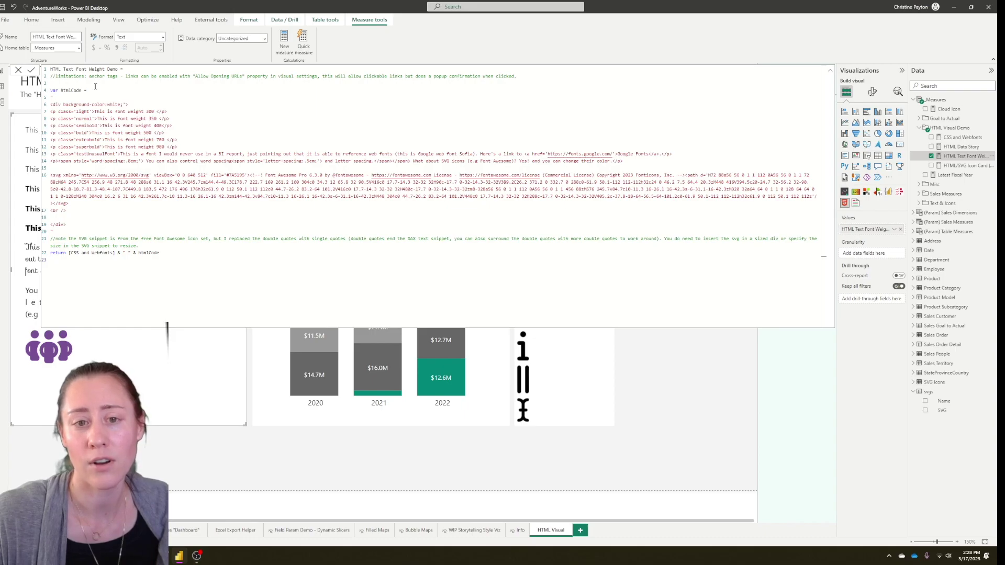
- Examine the measure's htmlCode variable, its opening quote, the div with styled paragraphs, and the SVG icon snippet
{"action": "left_click_drag", "start_coordinate": [94, 90], "coordinate": [41, 92]}
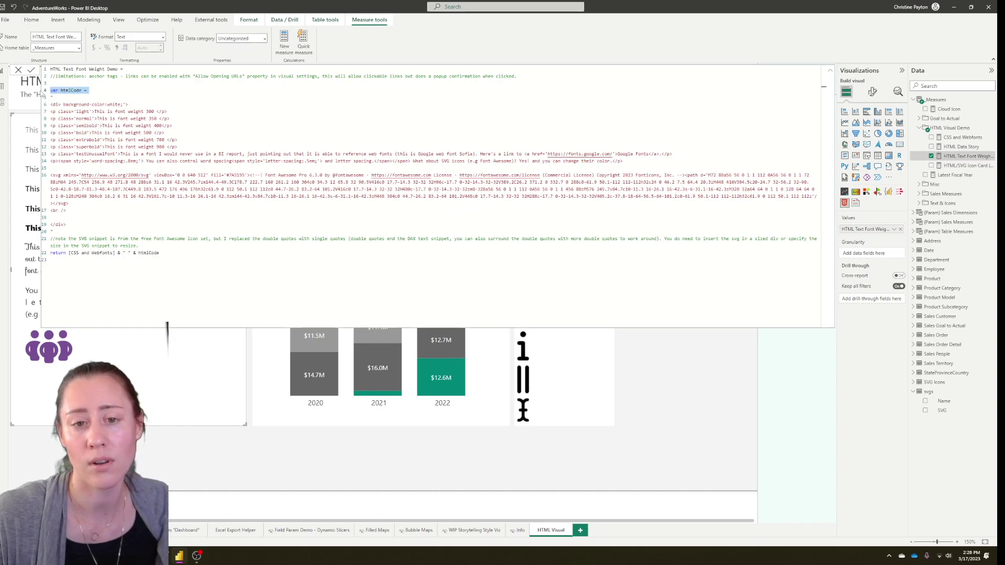
{"action": "left_click", "coordinate": [53, 97]}
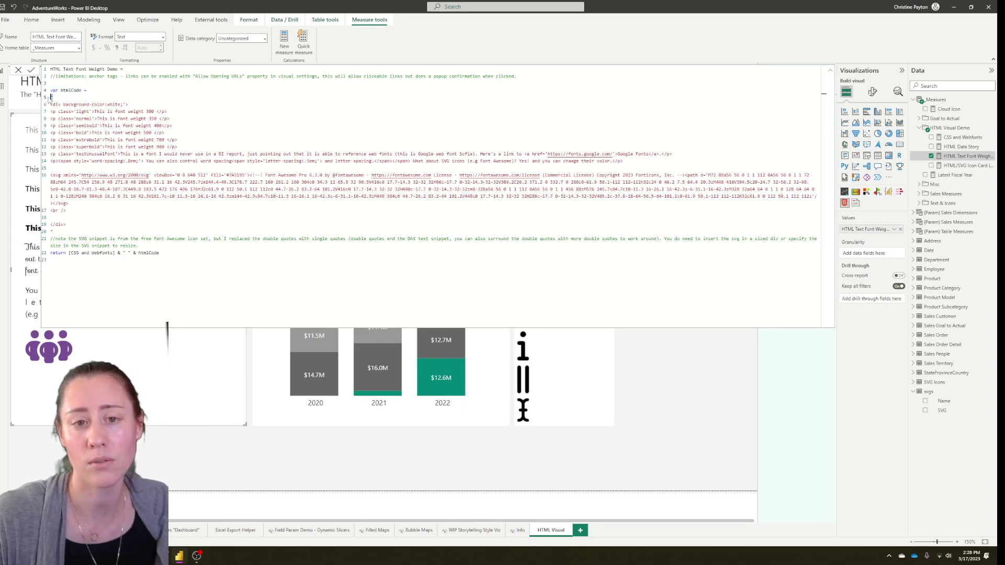
{"action": "left_click_drag", "start_coordinate": [53, 104], "coordinate": [105, 154]}
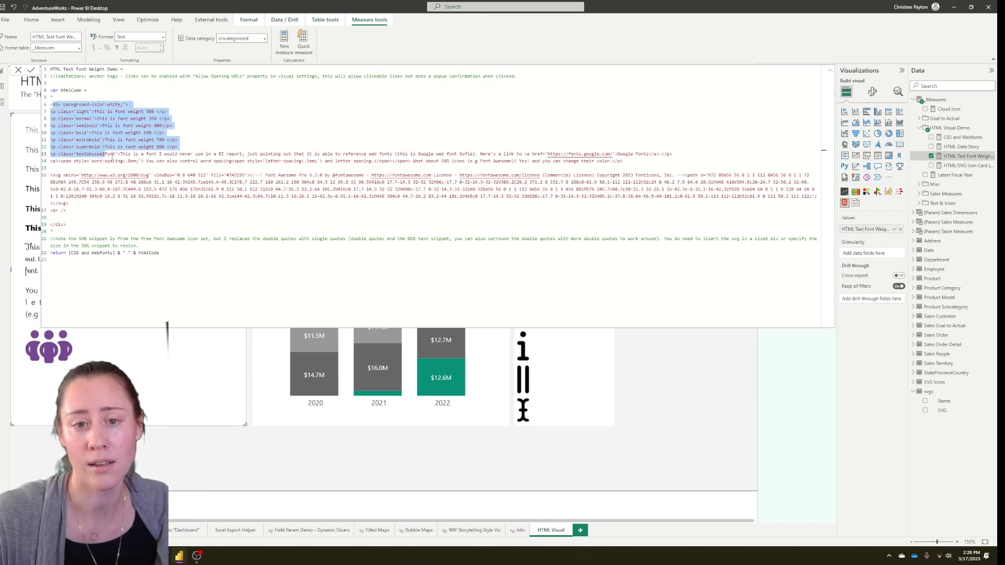
{"action": "left_click_drag", "start_coordinate": [51, 175], "coordinate": [66, 203]}
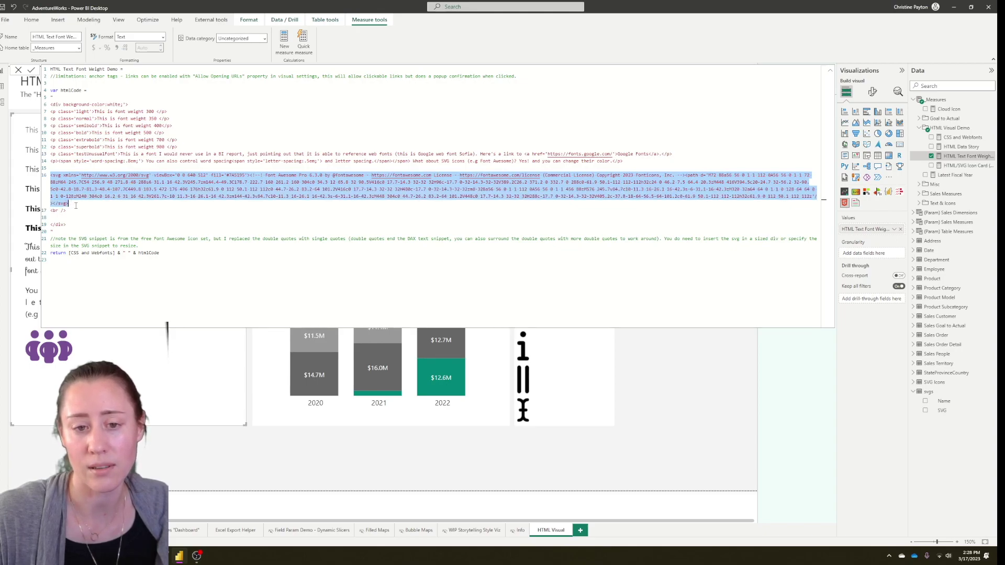
{"action": "left_click", "coordinate": [71, 205]}
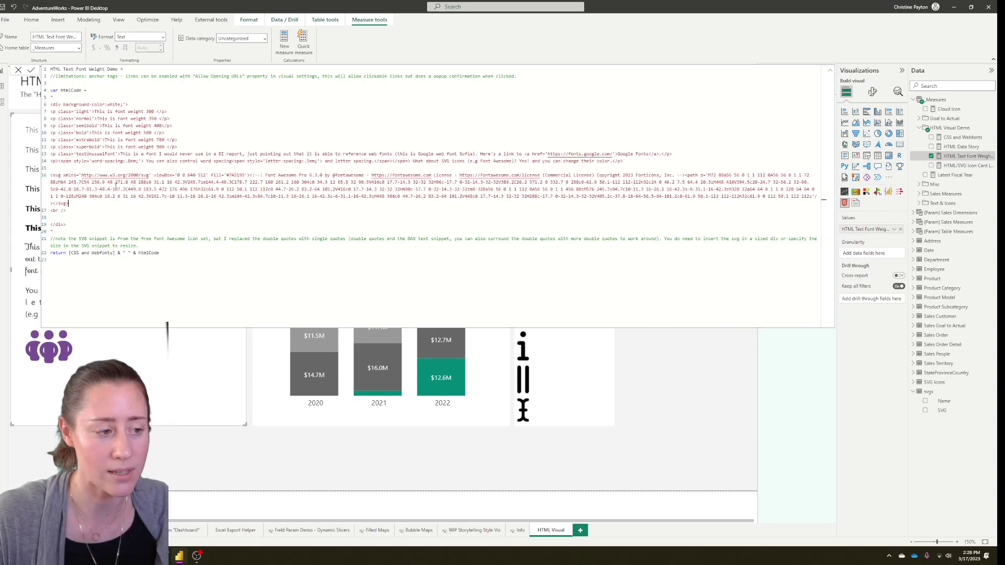
{"action": "key", "text": "ctrl+End"}
{"action": "key", "text": "Return"}
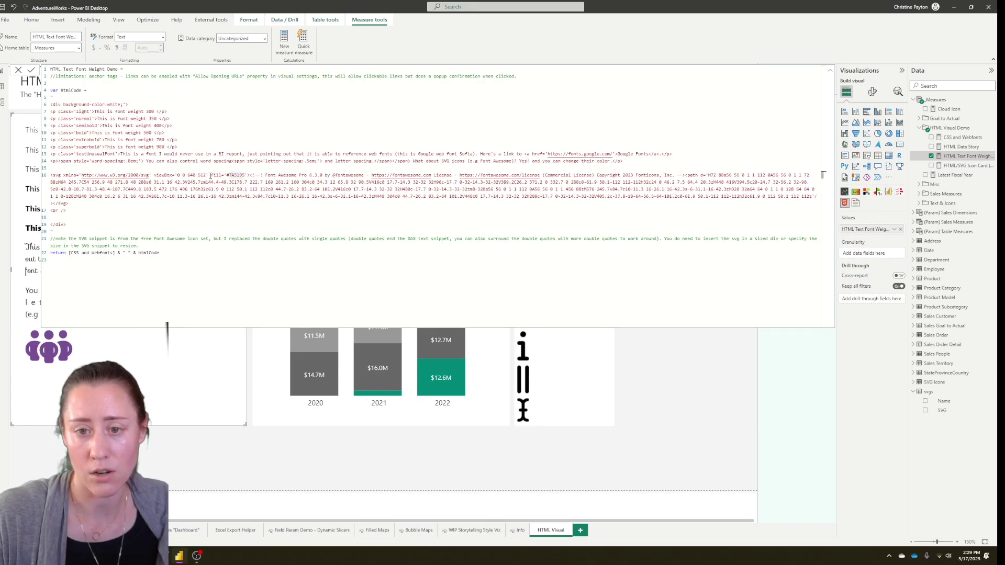
- Highlight the fill attribute and its hex color value in the measure's SVG snippet
{"action": "left_click_drag", "start_coordinate": [212, 175], "coordinate": [221, 176]}
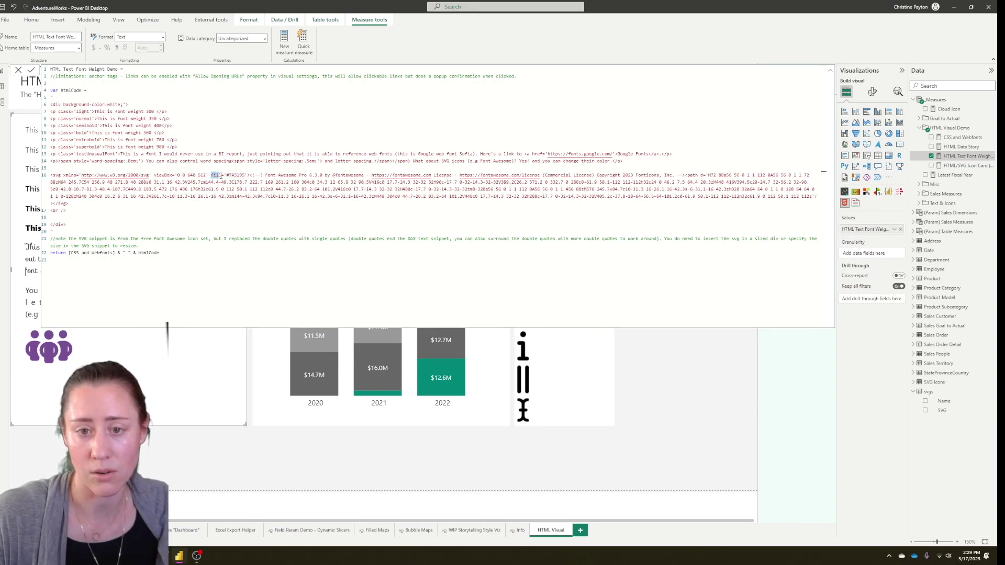
{"action": "left_click", "coordinate": [215, 175]}
{"action": "left_click_drag", "start_coordinate": [211, 175], "coordinate": [245, 176]}
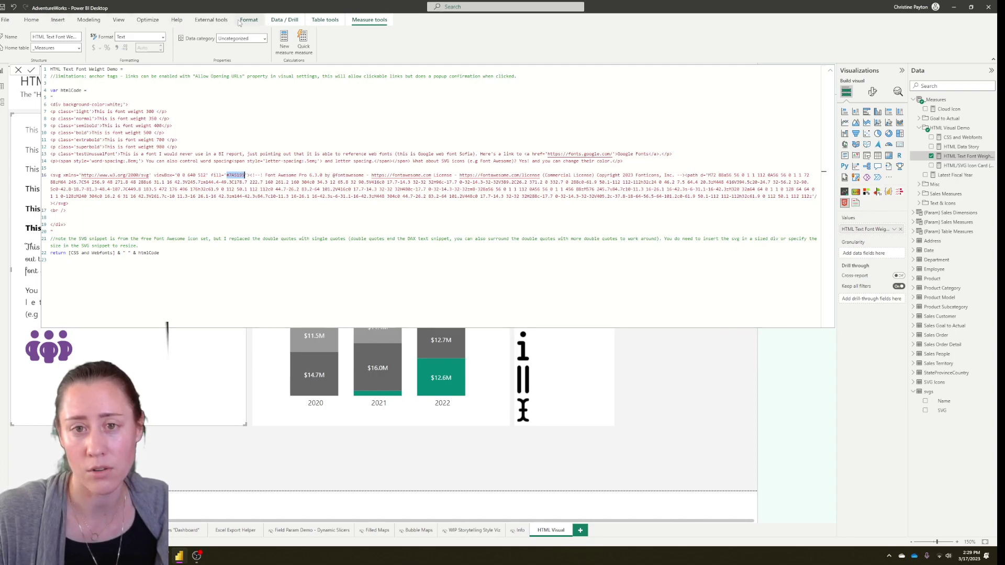
- Look up the hex code of Color 1 in the current report theme's customization settings, leaving the theme uncustomized
{"action": "left_click", "coordinate": [119, 21]}
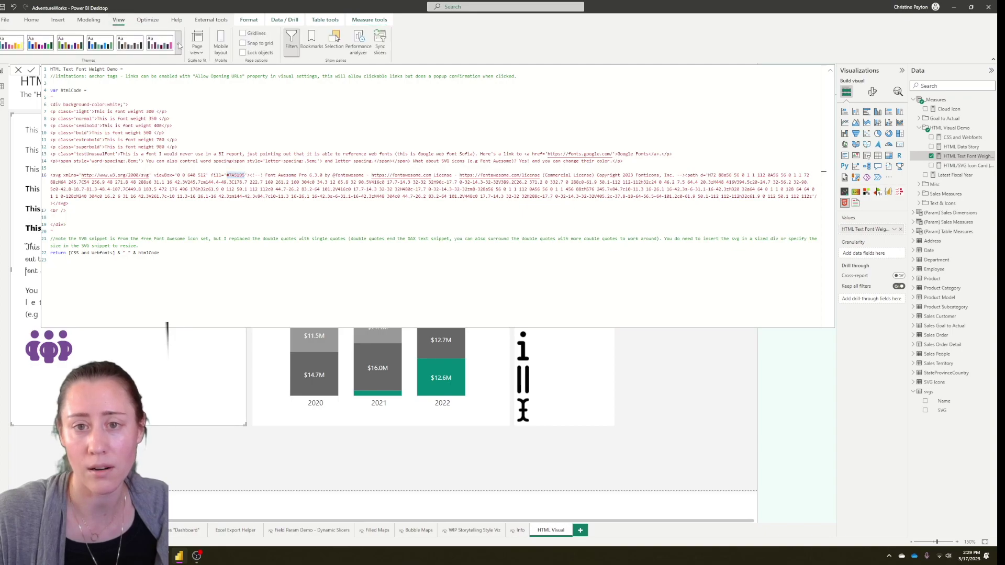
{"action": "left_click", "coordinate": [178, 45]}
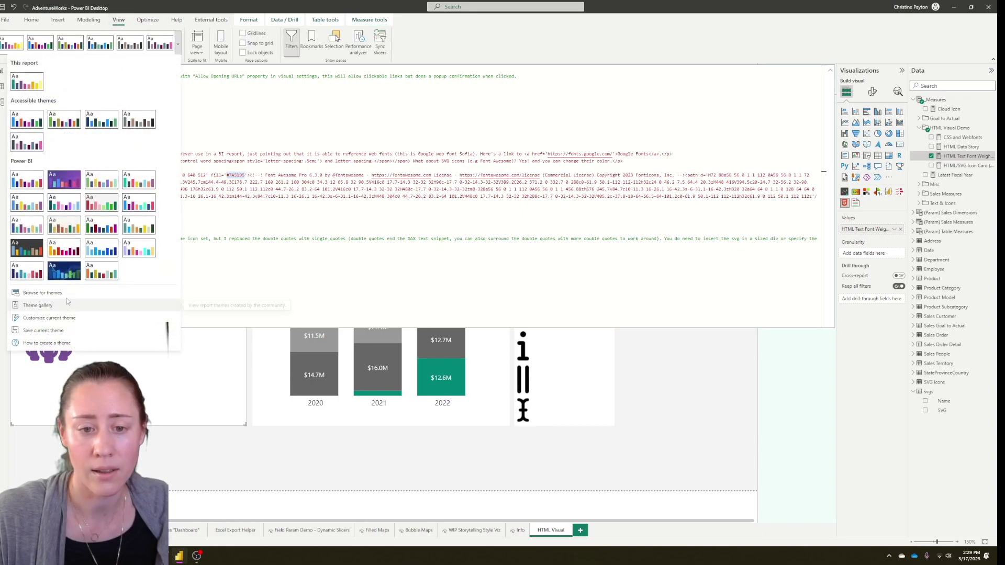
{"action": "left_click", "coordinate": [49, 317]}
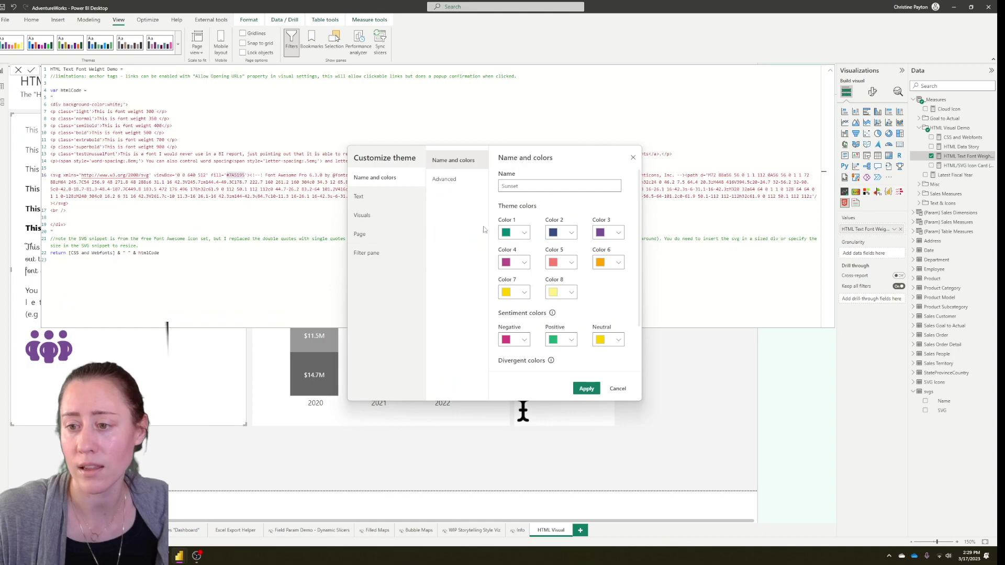
{"action": "left_click", "coordinate": [525, 234]}
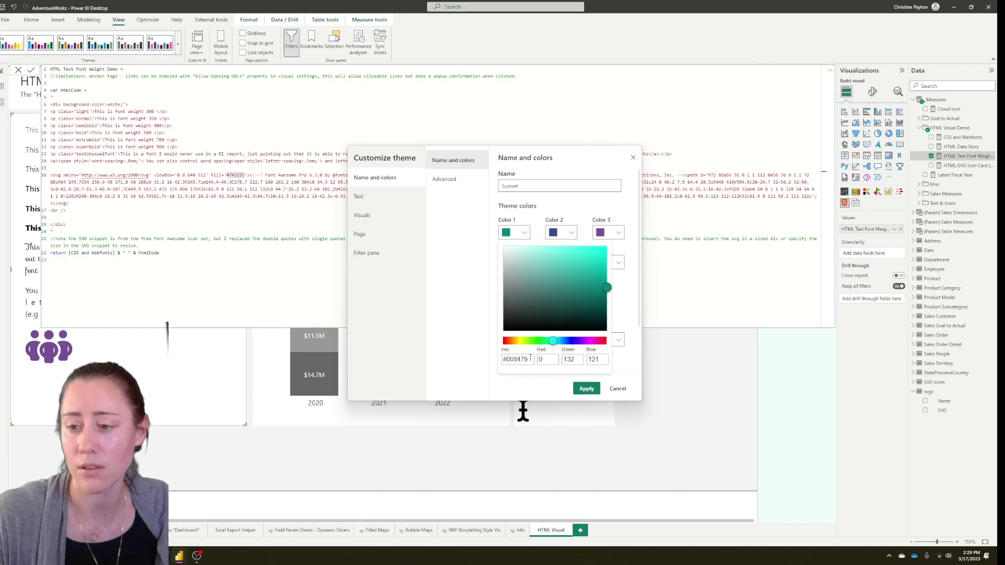
{"action": "left_click", "coordinate": [620, 392]}
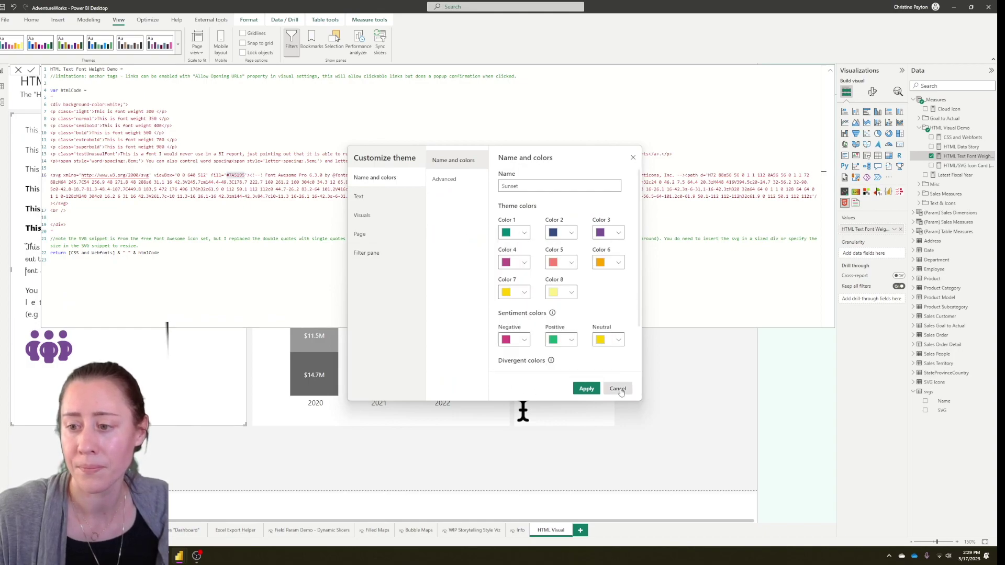
{"action": "left_click", "coordinate": [618, 389]}
- Examine the measure's return line, highlighting the [CSS and Webfonts] reference and the htmlCode variable
{"action": "double_click", "coordinate": [56, 252]}
{"action": "left_click", "coordinate": [69, 253]}
{"action": "left_click_drag", "start_coordinate": [69, 253], "coordinate": [115, 252]}
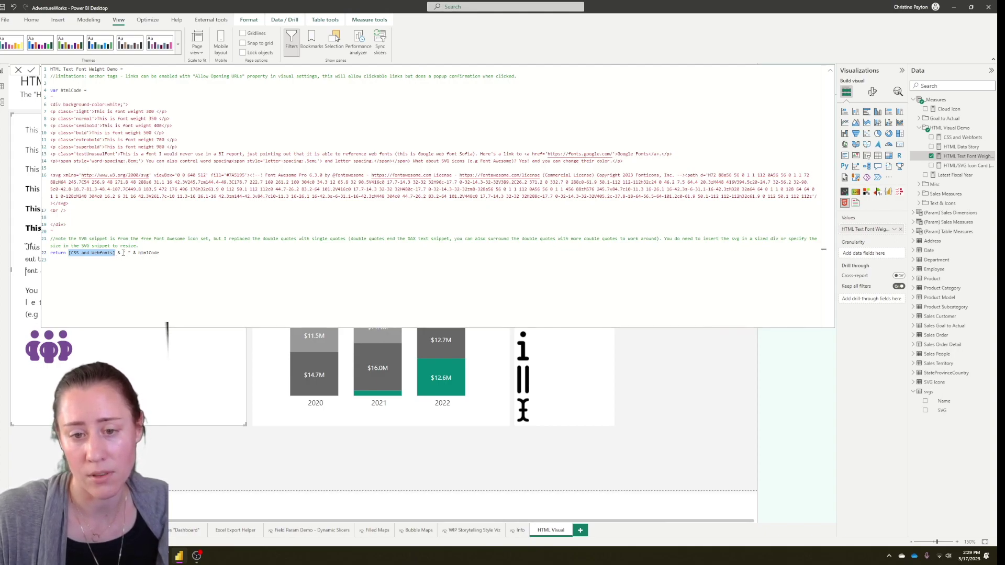
{"action": "left_click_drag", "start_coordinate": [137, 253], "coordinate": [160, 253]}
{"action": "left_click", "coordinate": [118, 254]}
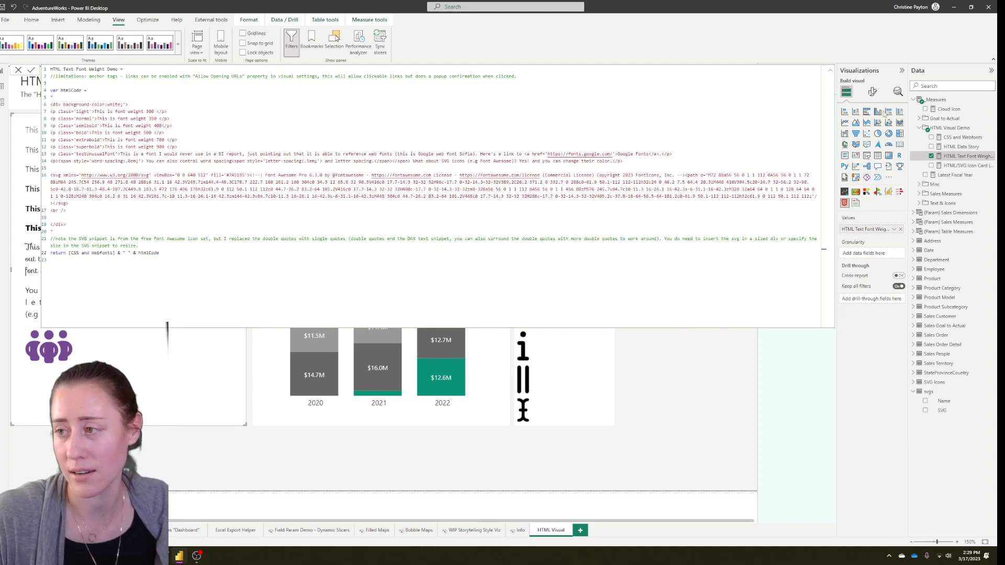
- Open the formula of the CSS and Webfonts measure and highlight the line-height value in its .story p rule
{"action": "left_click", "coordinate": [960, 137]}
{"action": "left_click", "coordinate": [960, 156]}
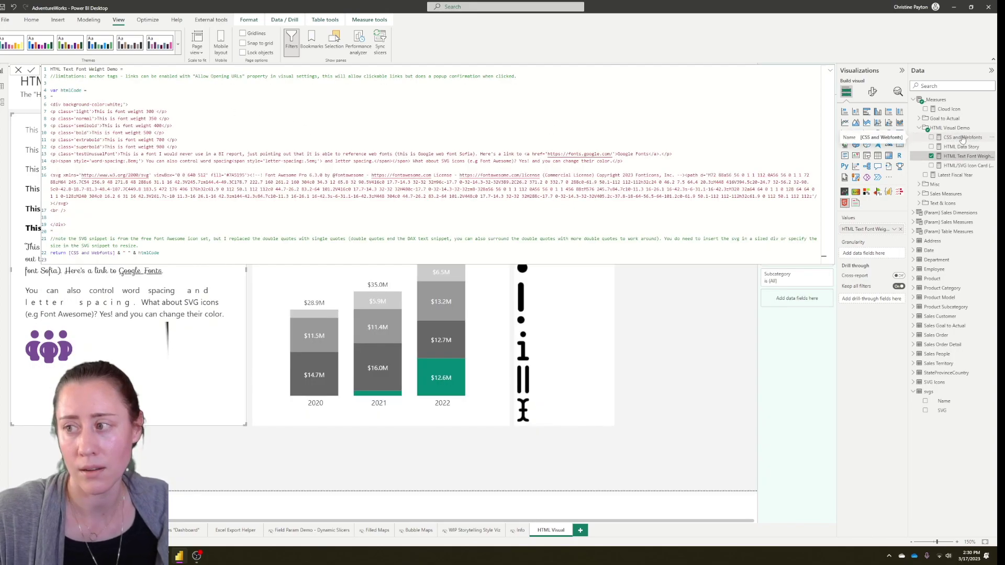
{"action": "left_click", "coordinate": [962, 137]}
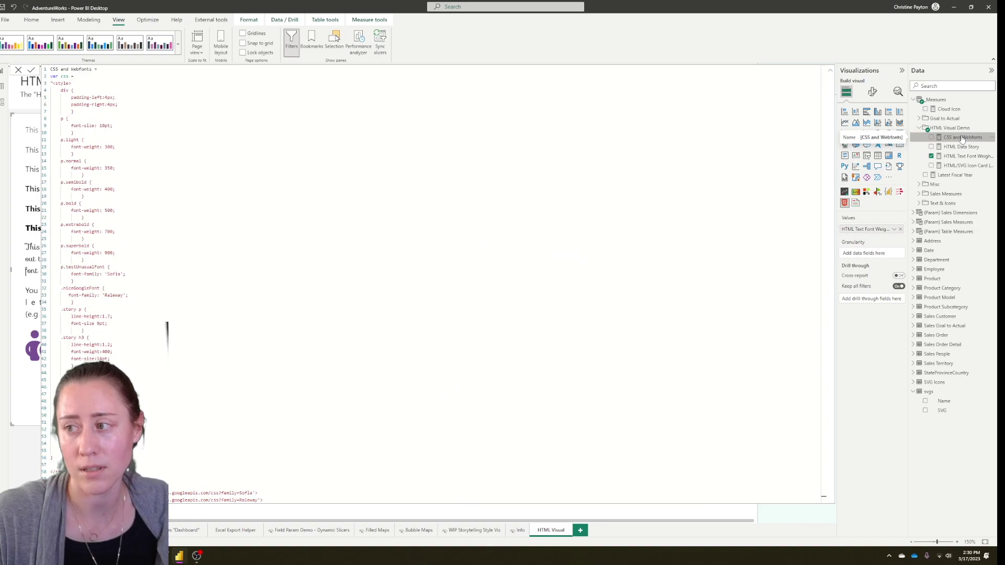
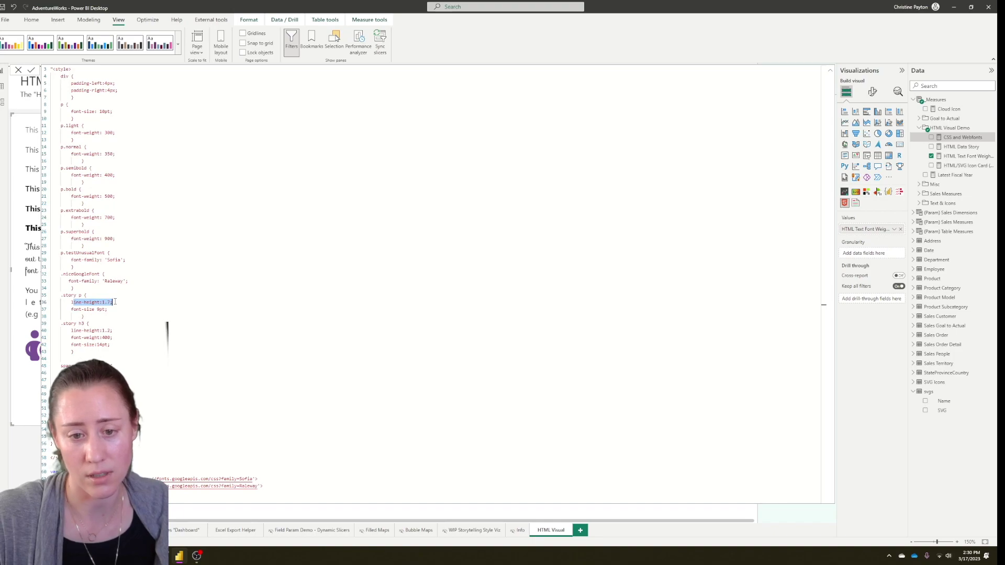
{"action": "double_click", "coordinate": [103, 302]}
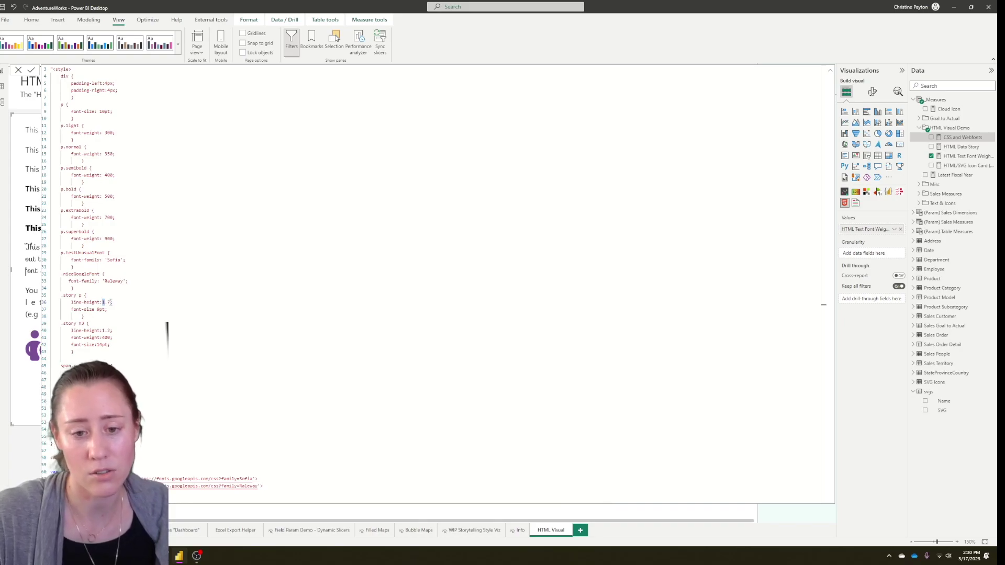
{"action": "left_click", "coordinate": [111, 303]}
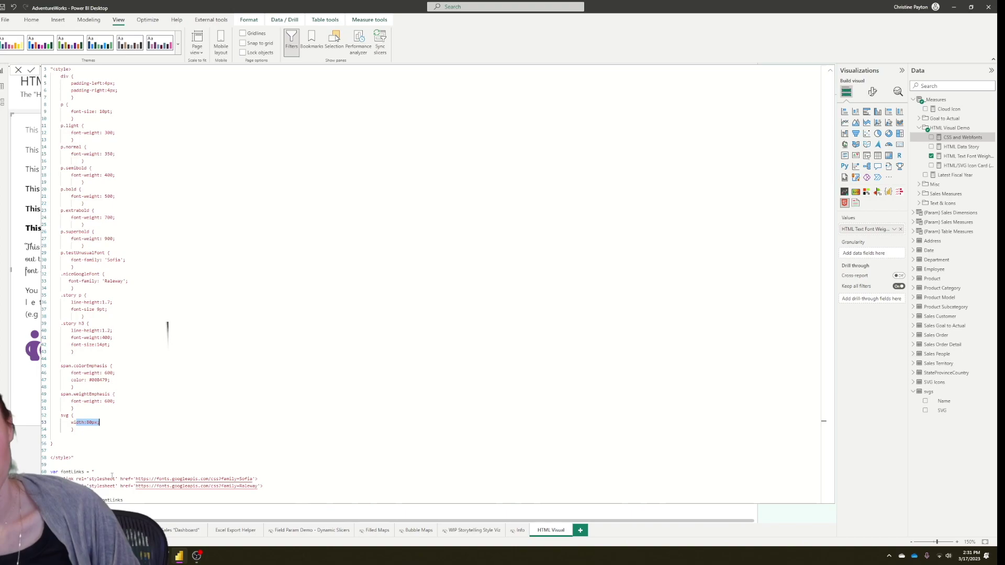
- Highlight the Sofia stylesheet link's href in the fontLinks variable, and collapse the measure's formula
{"action": "left_click", "coordinate": [66, 478]}
{"action": "left_click_drag", "start_coordinate": [67, 478], "coordinate": [141, 478]}
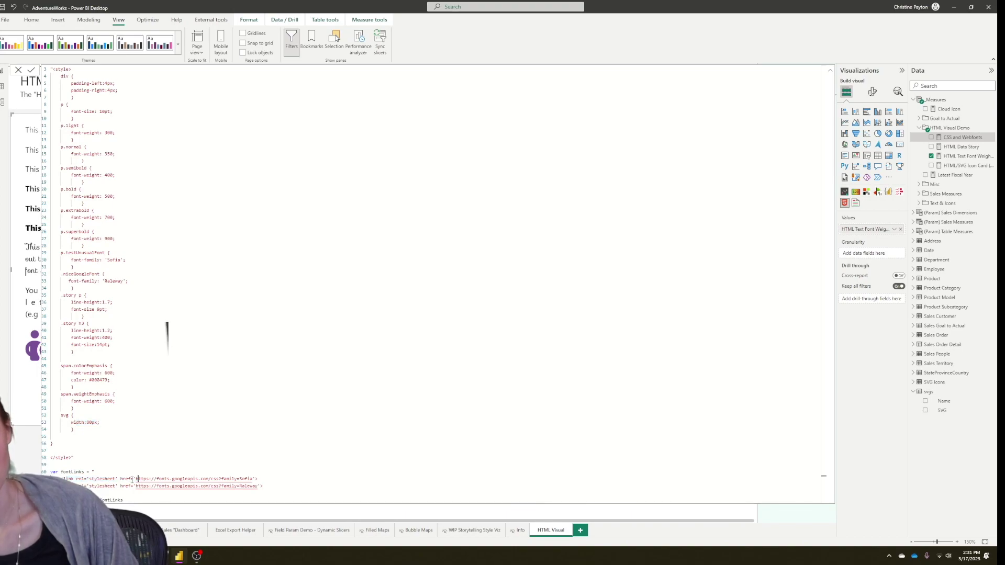
{"action": "left_click_drag", "start_coordinate": [120, 478], "coordinate": [260, 481]}
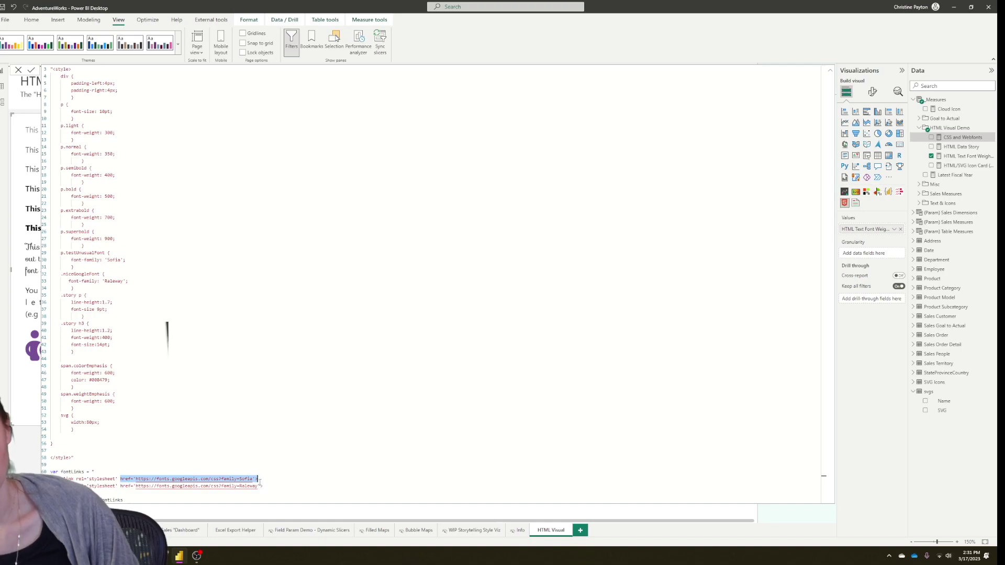
{"action": "left_click", "coordinate": [260, 480]}
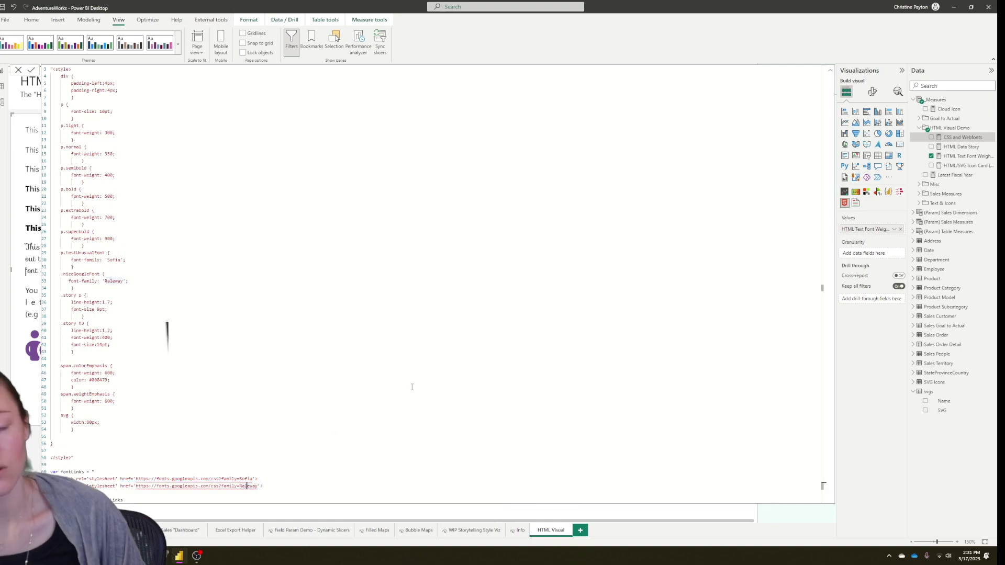
{"action": "left_click", "coordinate": [830, 73]}
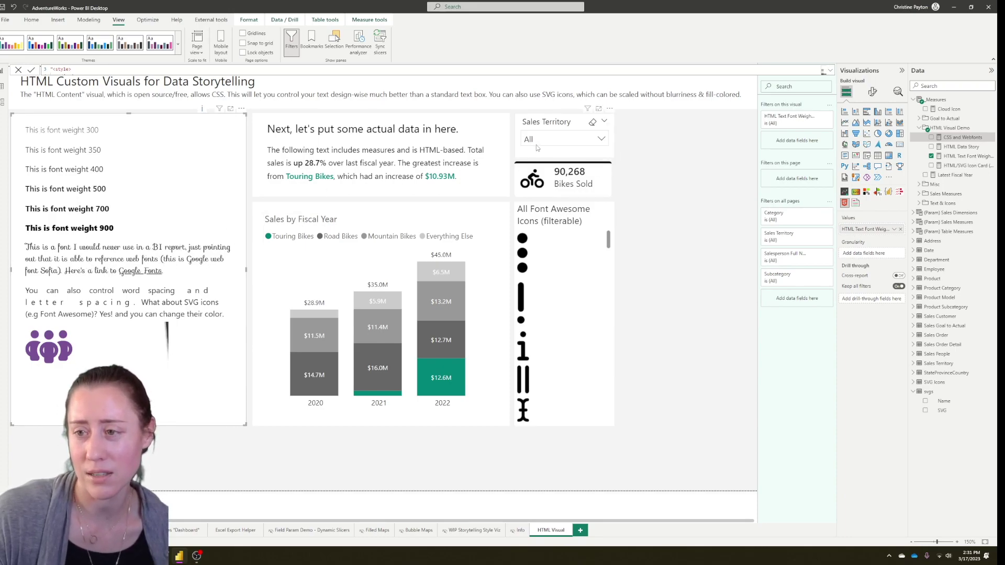
- Filter the report by Sales Territory to France, Germany, France again and Central to compare the HTML data story text
{"action": "left_click", "coordinate": [577, 140]}
{"action": "left_click", "coordinate": [548, 200]}
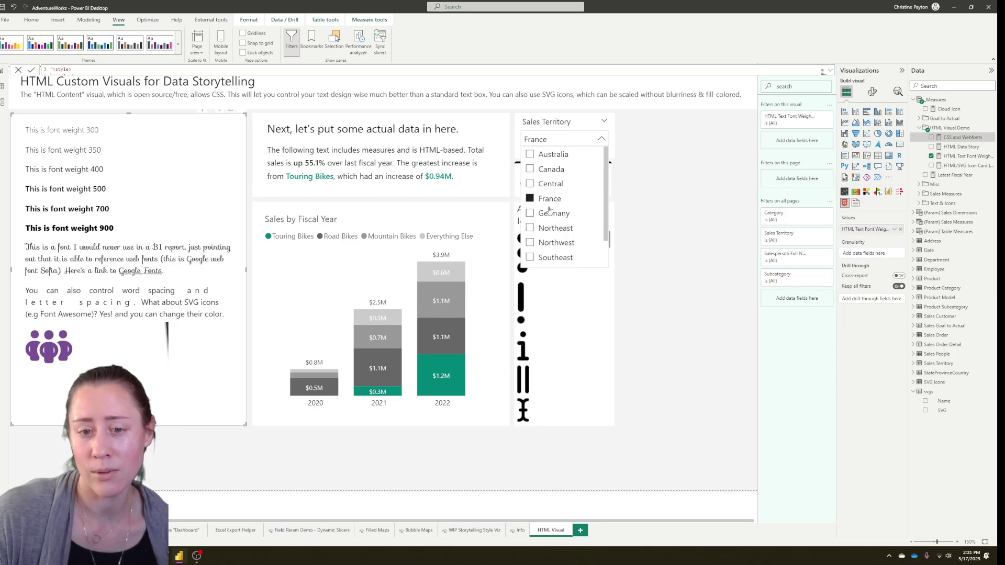
{"action": "left_click", "coordinate": [544, 215]}
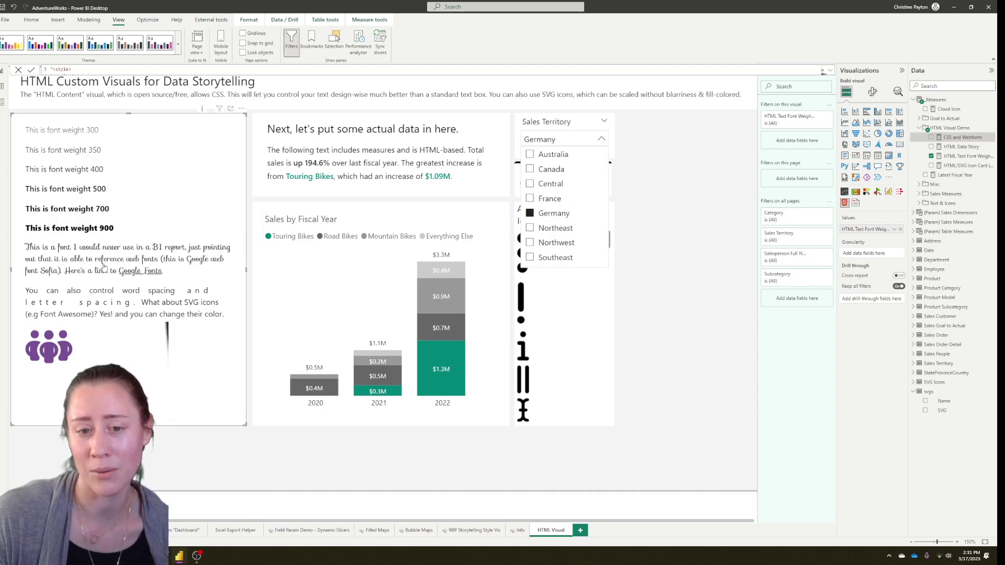
{"action": "left_click", "coordinate": [530, 200]}
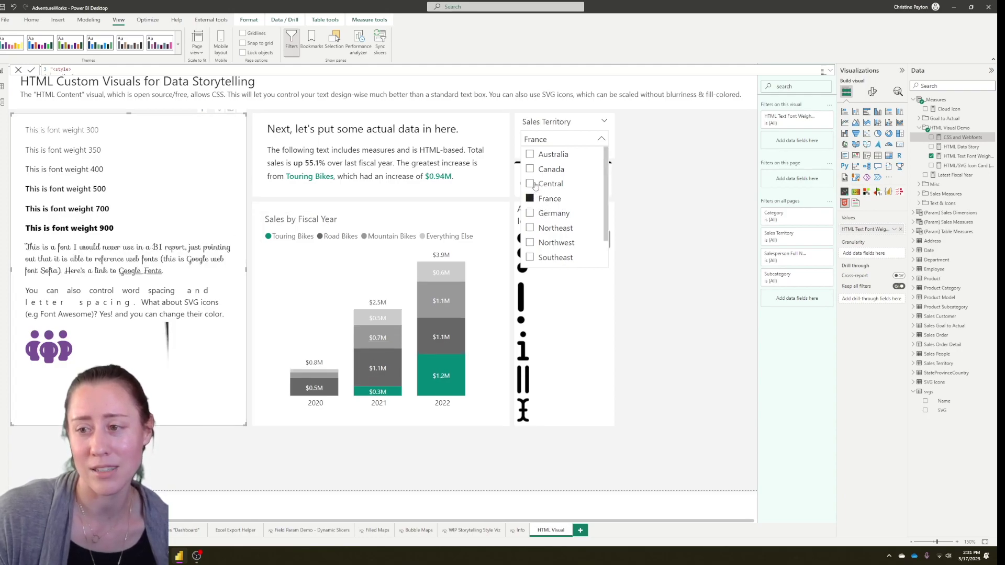
{"action": "left_click", "coordinate": [530, 185]}
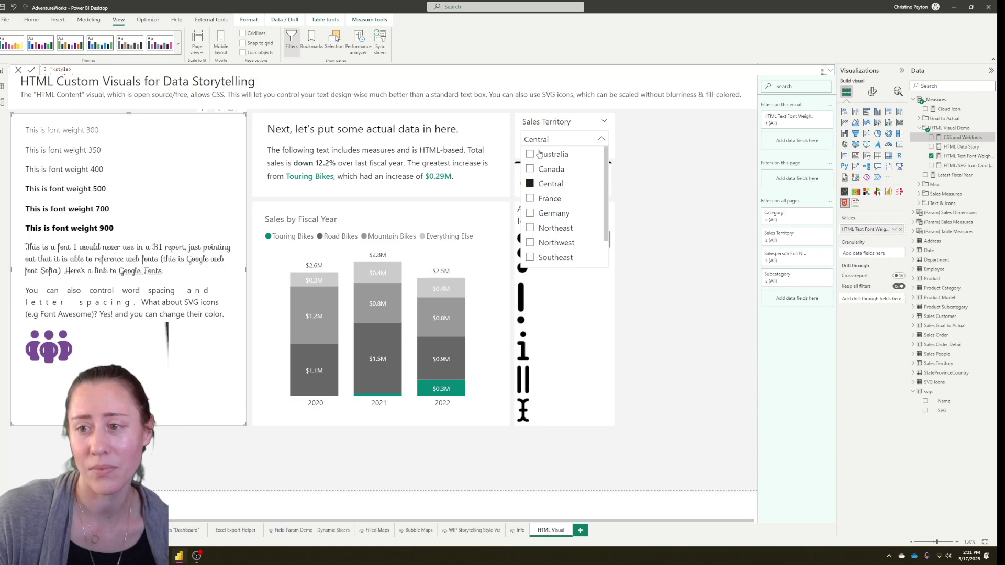
- Reopen the HTML Text Font Weight Demo formula, highlight the first paragraph's class='light' attribute and text, and collapse the formula
{"action": "left_click", "coordinate": [953, 159]}
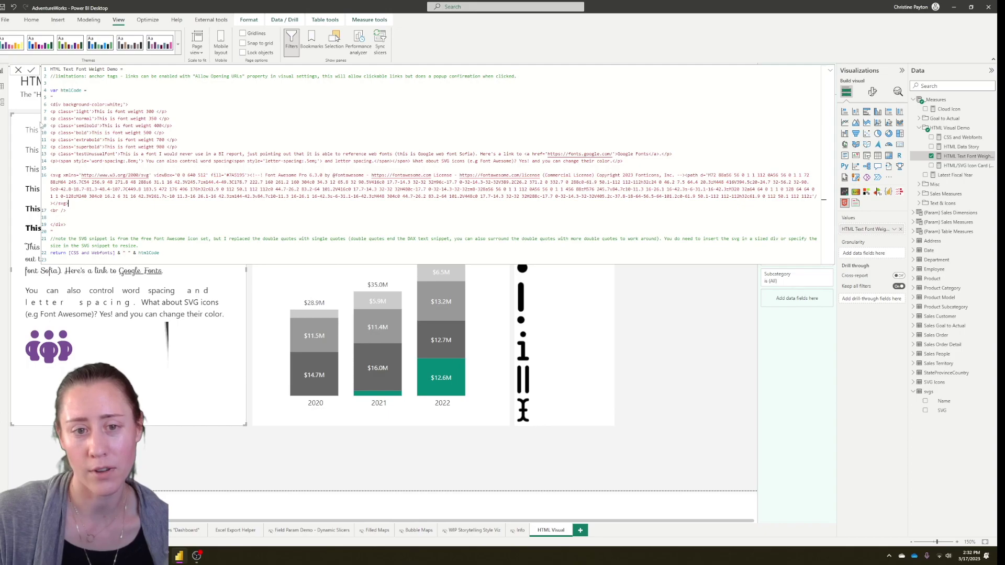
{"action": "left_click_drag", "start_coordinate": [50, 112], "coordinate": [147, 111]}
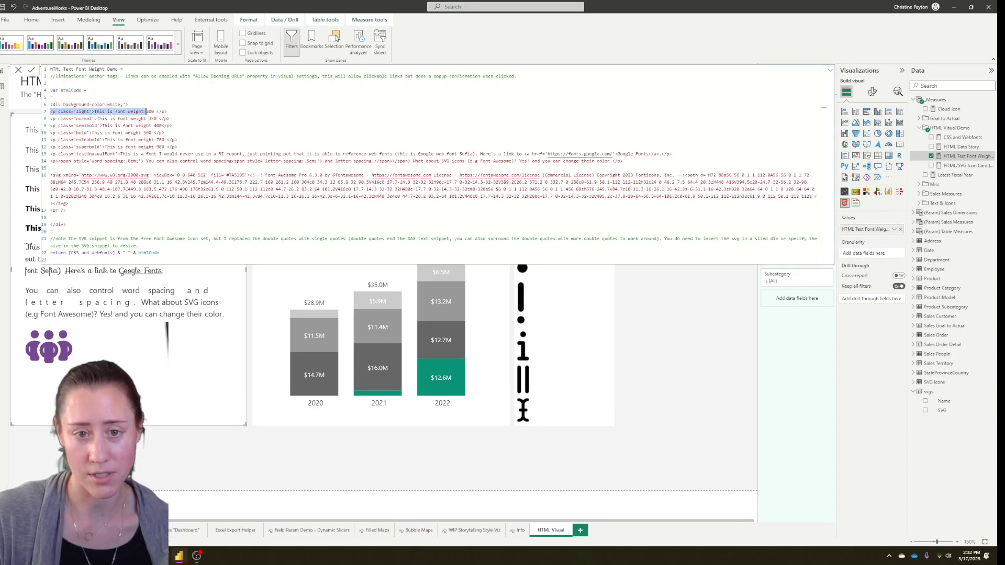
{"action": "left_click", "coordinate": [73, 111]}
{"action": "left_click_drag", "start_coordinate": [58, 112], "coordinate": [90, 111]}
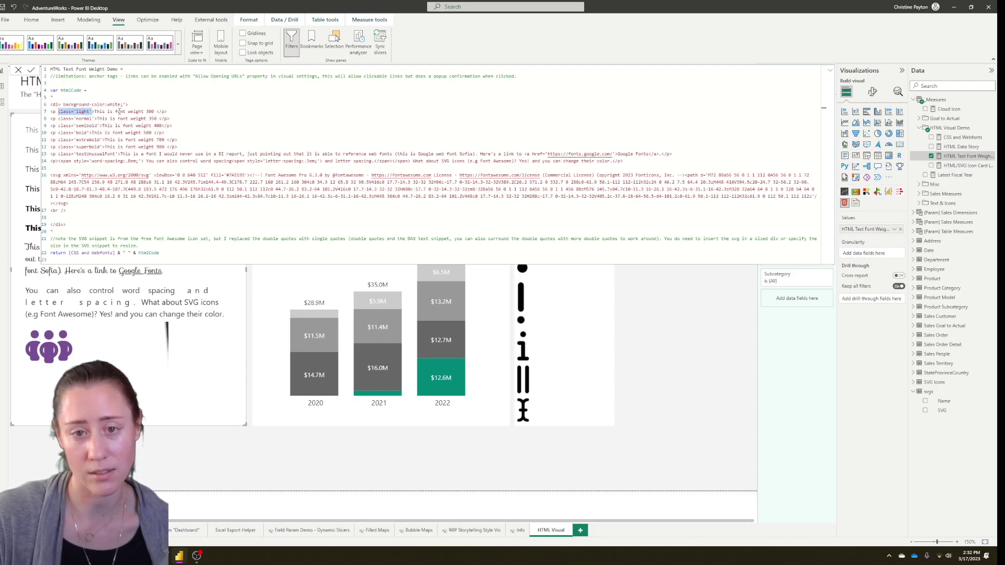
{"action": "left_click_drag", "start_coordinate": [109, 111], "coordinate": [154, 112]}
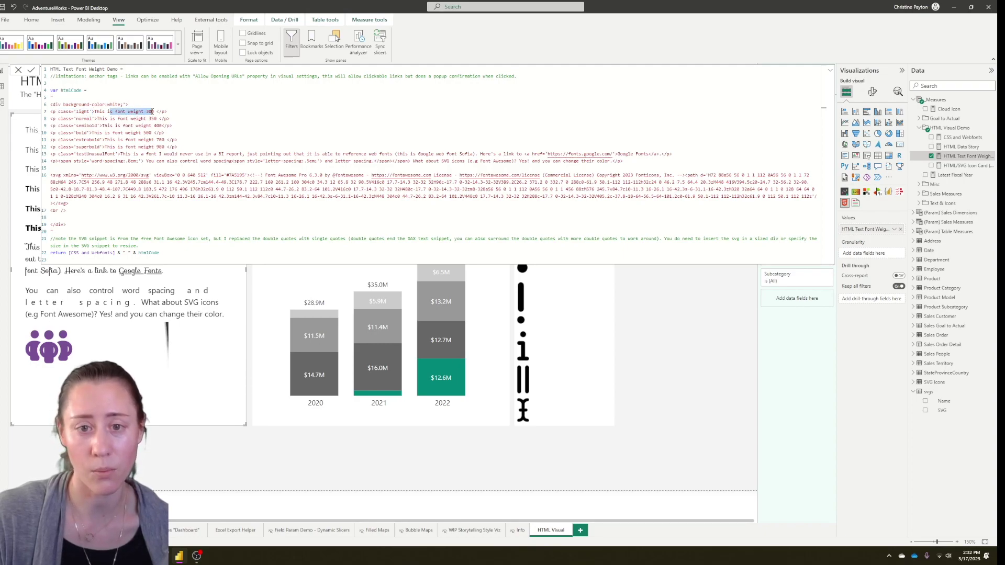
{"action": "left_click", "coordinate": [74, 111]}
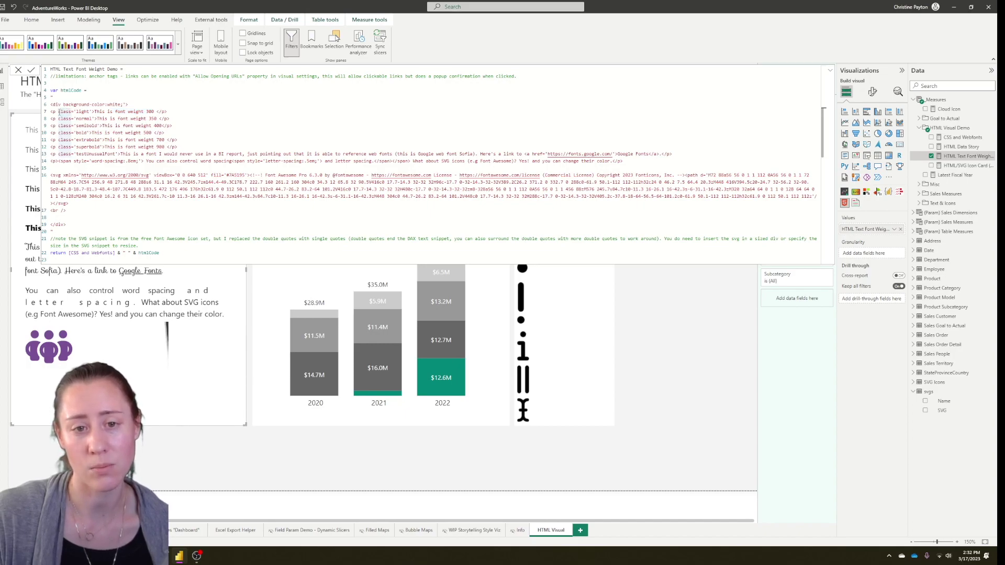
{"action": "left_click_drag", "start_coordinate": [58, 111], "coordinate": [72, 111]}
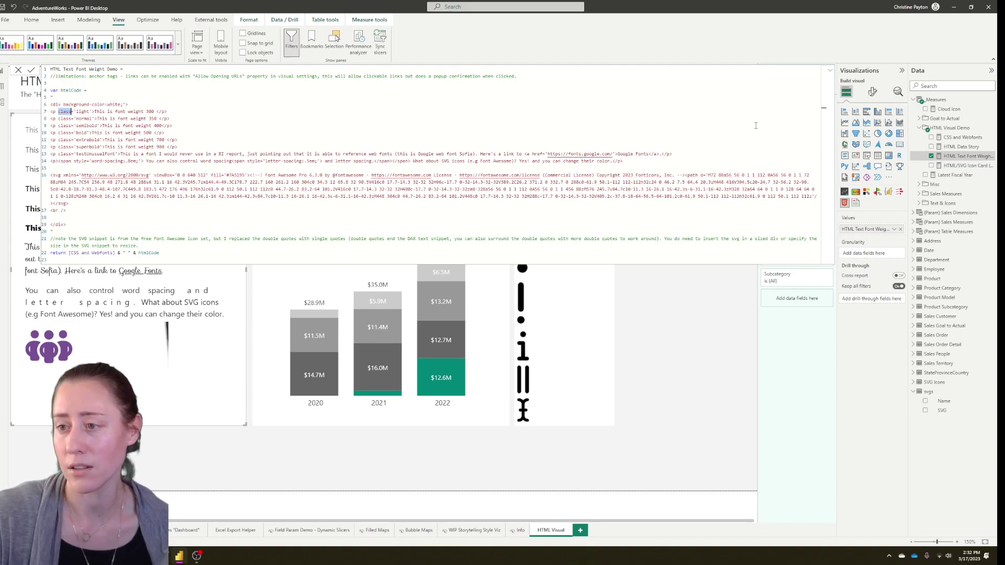
{"action": "left_click", "coordinate": [832, 72]}
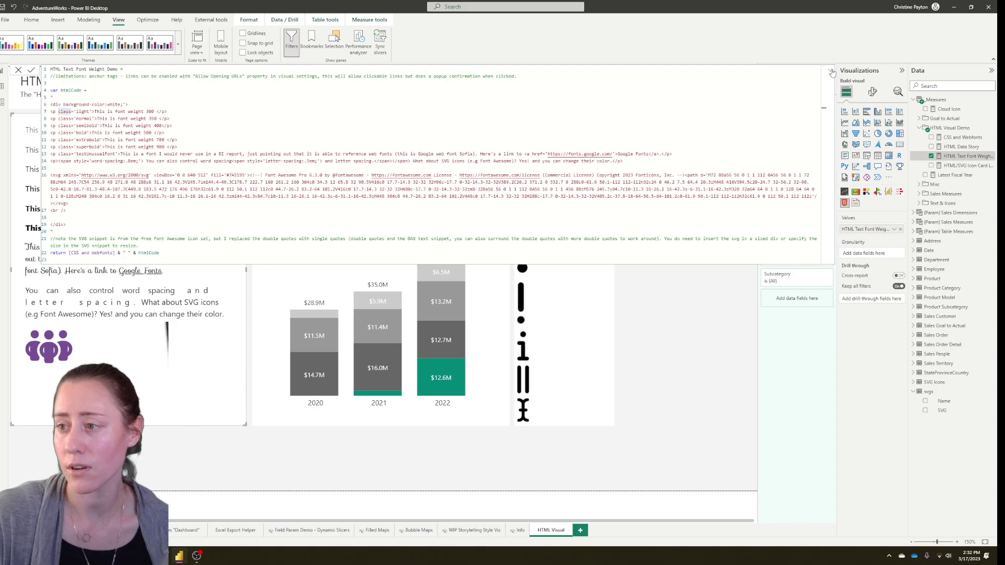
{"action": "left_click", "coordinate": [700, 196]}
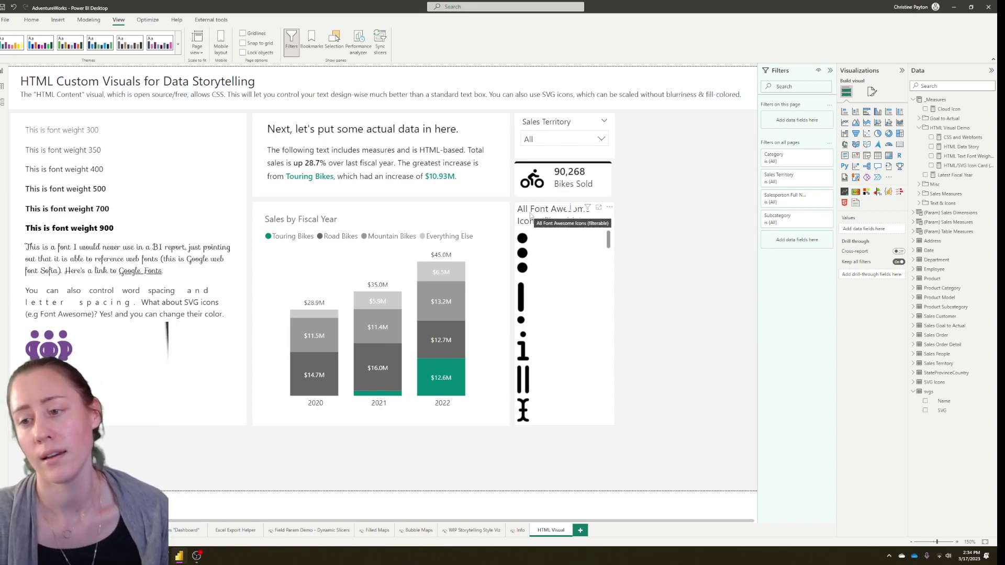
- Filter the All Font Awesome Icons visual by name to algolia.svg, clear that filter, and deselect the visual
{"action": "left_click", "coordinate": [545, 237]}
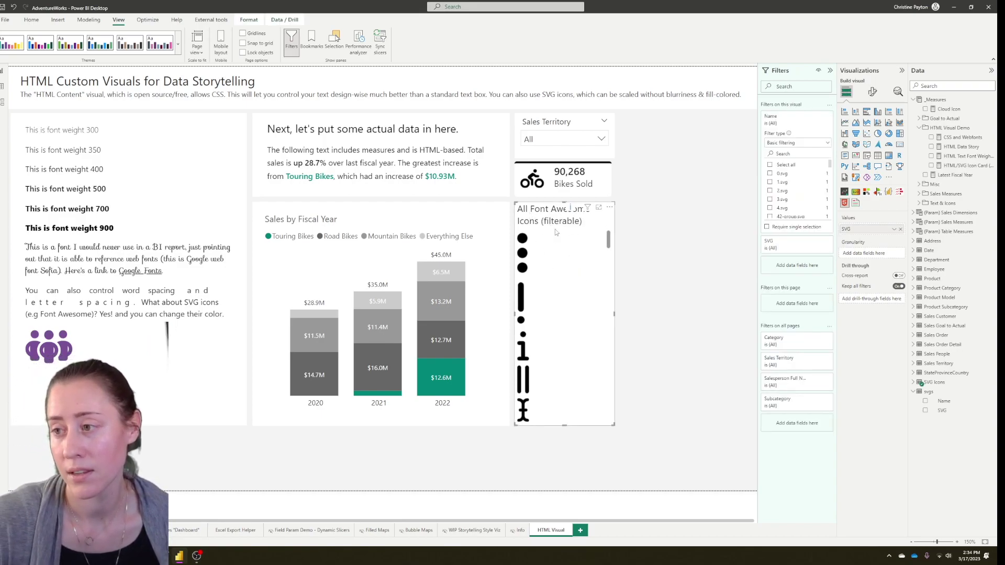
{"action": "scroll", "coordinate": [808, 198], "scroll_direction": "down", "scroll_amount": 5}
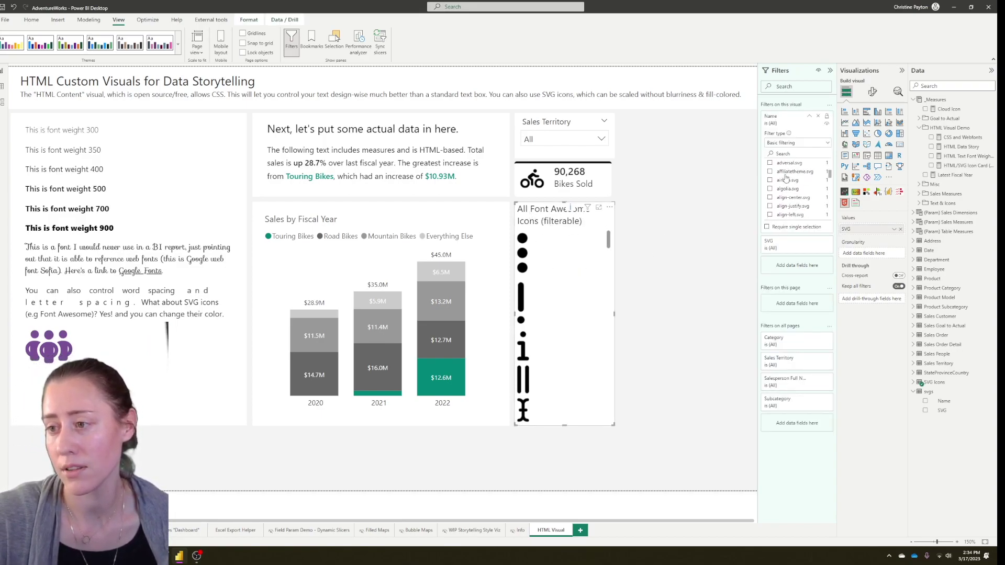
{"action": "left_click", "coordinate": [770, 188]}
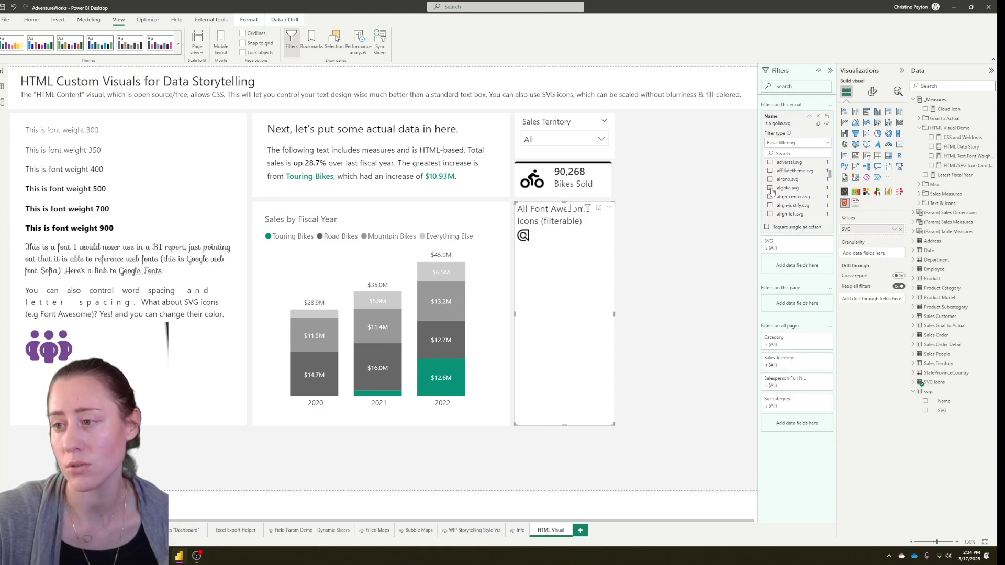
{"action": "left_click", "coordinate": [770, 188]}
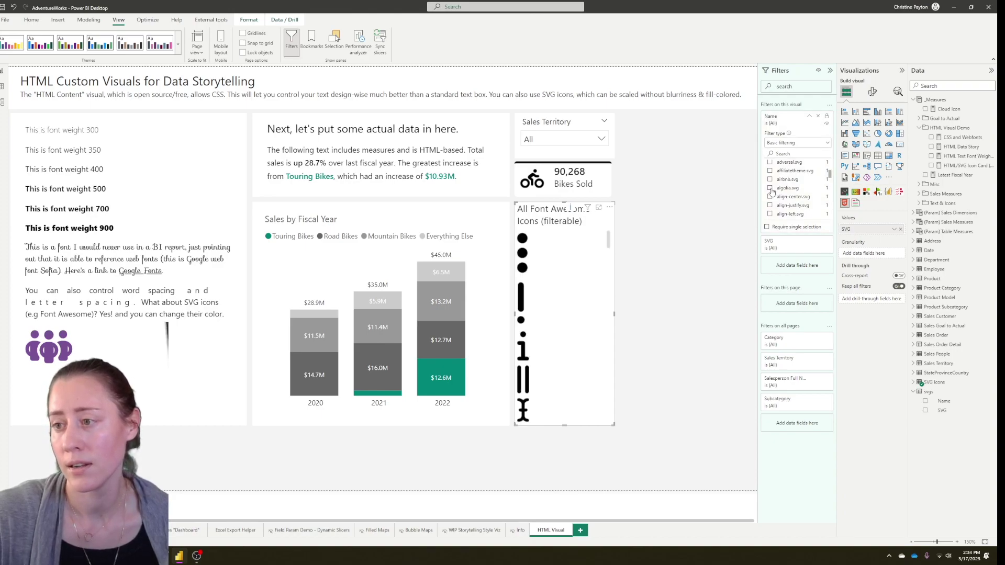
{"action": "left_click", "coordinate": [773, 120]}
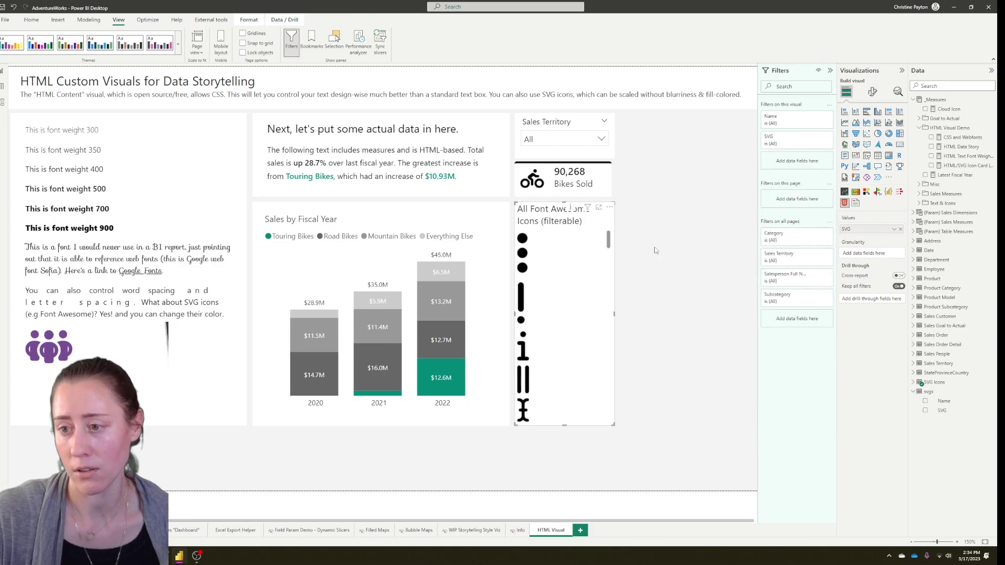
{"action": "left_click", "coordinate": [670, 231]}
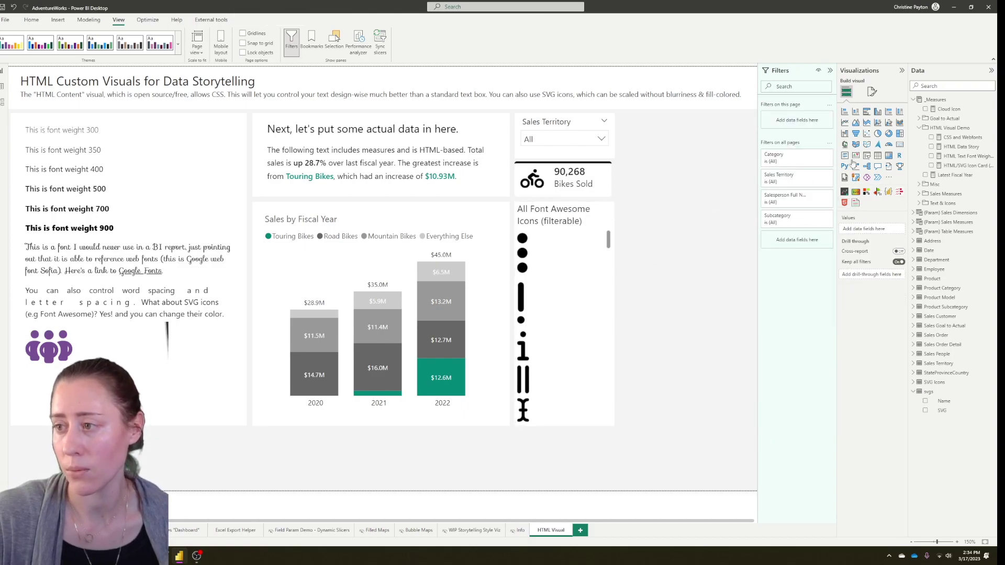
- Switch to the Font Awesome free icons page in the browser and close the cloud icon's details
{"action": "left_click", "coordinate": [197, 556]}
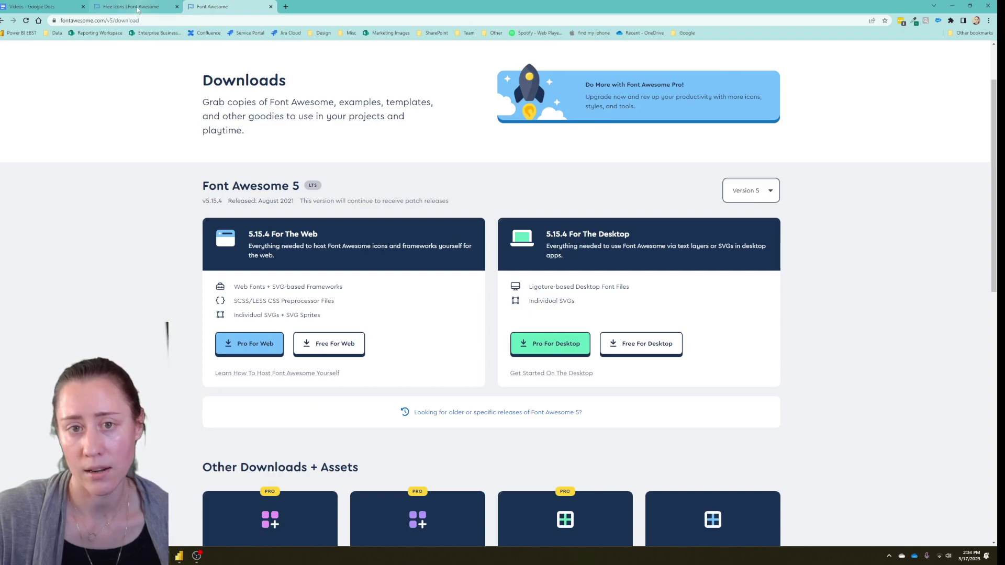
{"action": "left_click", "coordinate": [138, 9]}
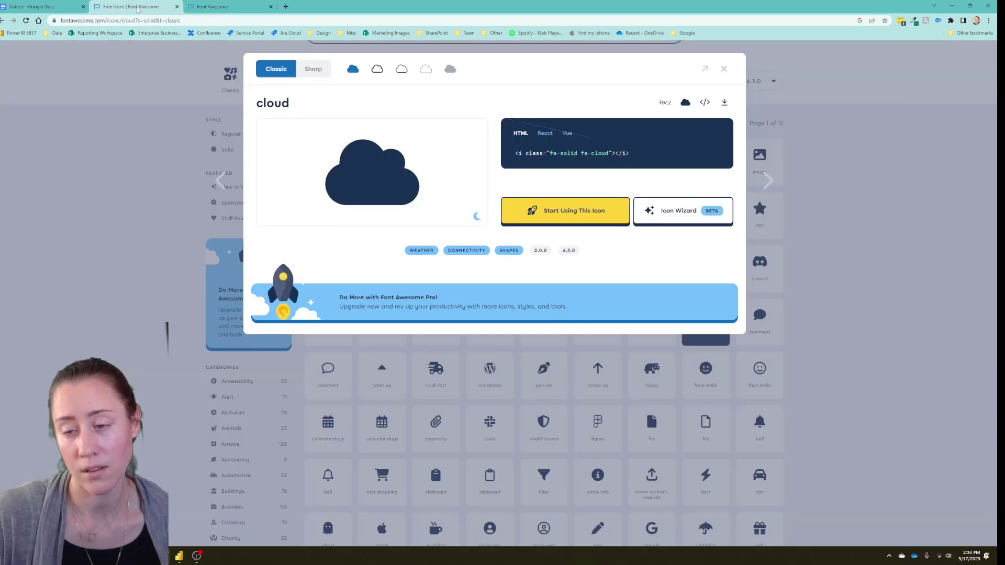
{"action": "left_click", "coordinate": [726, 70]}
{"action": "scroll", "coordinate": [409, 188], "scroll_direction": "up", "scroll_amount": 3}
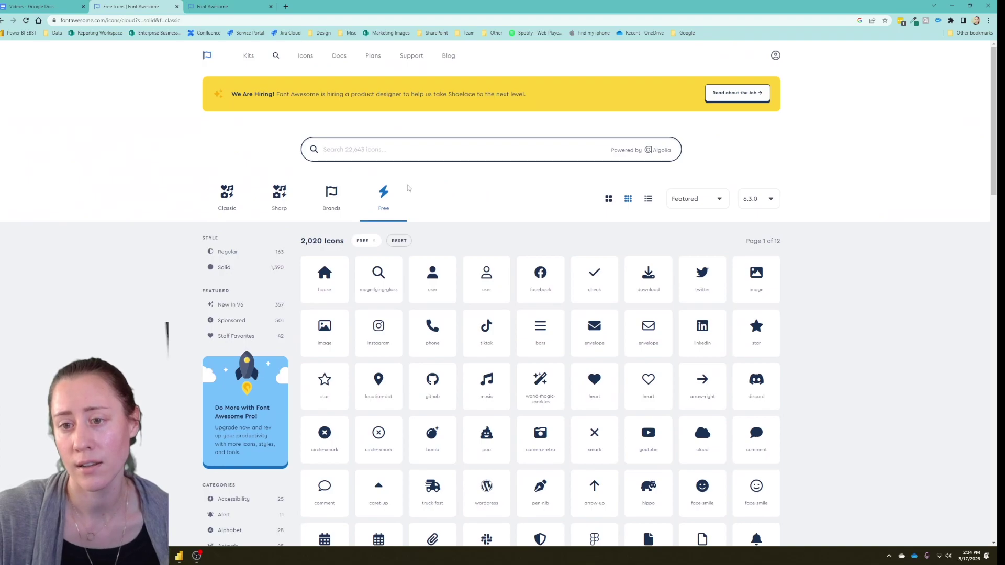
- Open the regular circle-user icon from the free icons and copy its SVG code
{"action": "scroll", "coordinate": [405, 201], "scroll_direction": "down", "scroll_amount": 2}
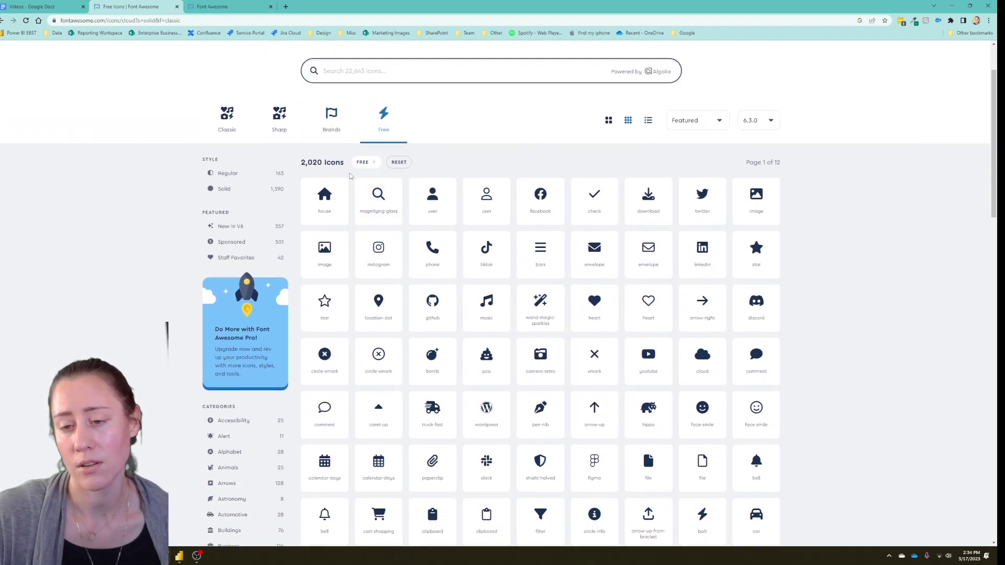
{"action": "scroll", "coordinate": [307, 163], "scroll_direction": "up", "scroll_amount": 2}
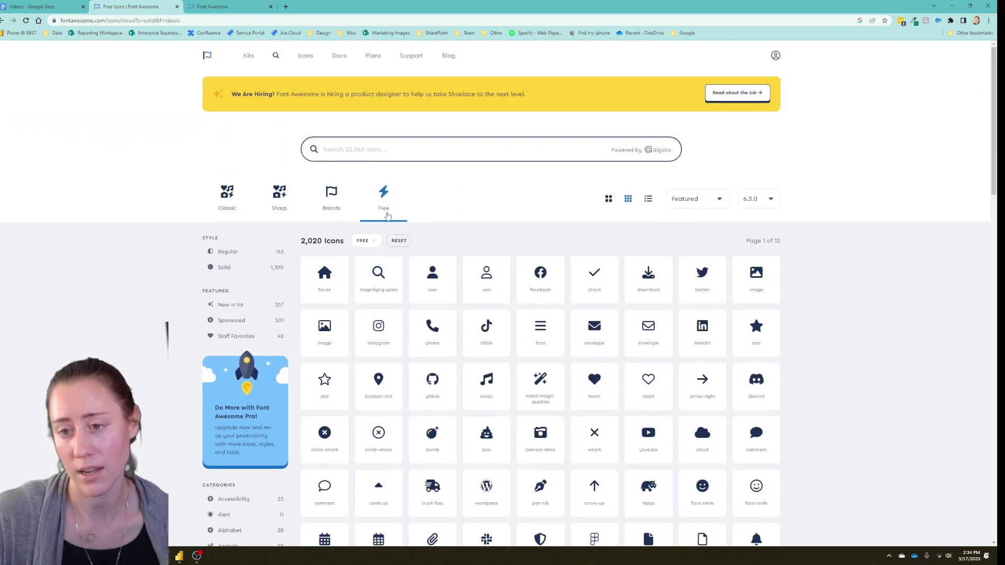
{"action": "scroll", "coordinate": [594, 220], "scroll_direction": "down", "scroll_amount": 8}
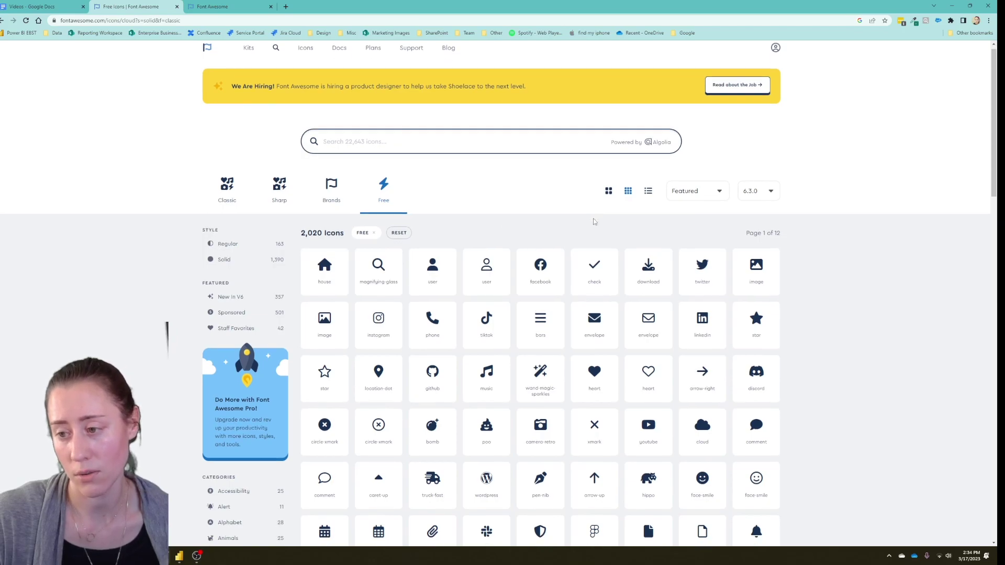
{"action": "scroll", "coordinate": [594, 220], "scroll_direction": "down", "scroll_amount": 2}
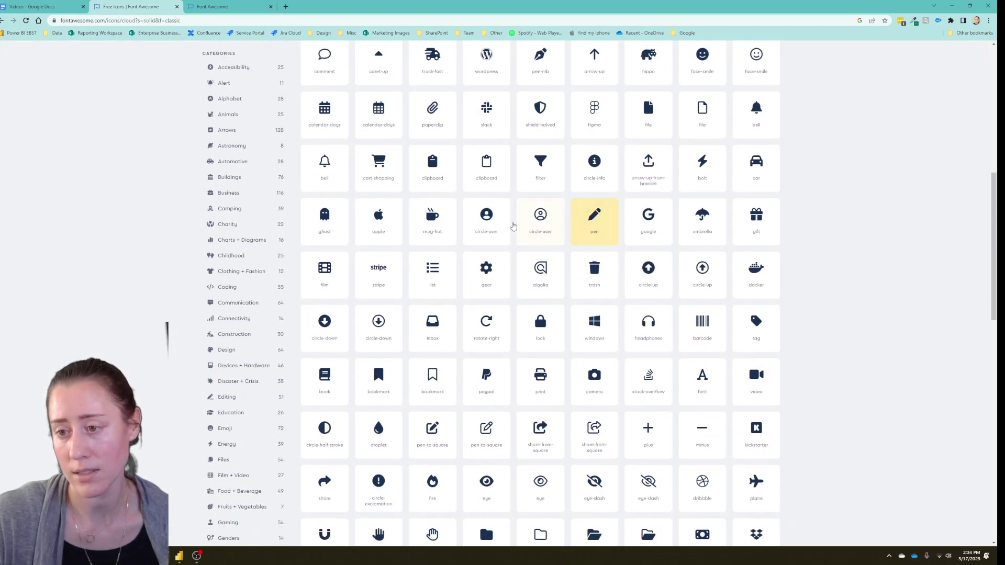
{"action": "left_click", "coordinate": [541, 221]}
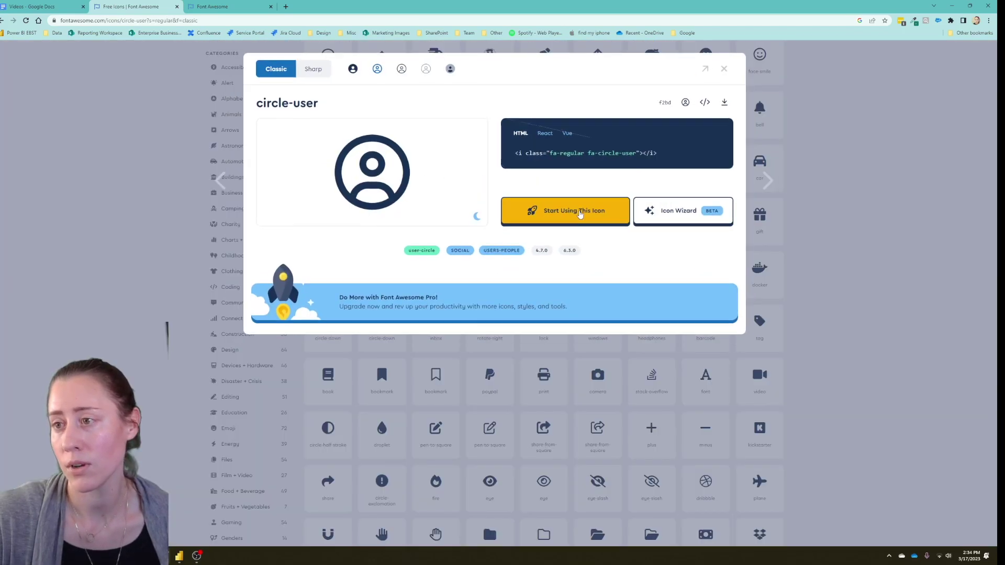
{"action": "left_click", "coordinate": [706, 104]}
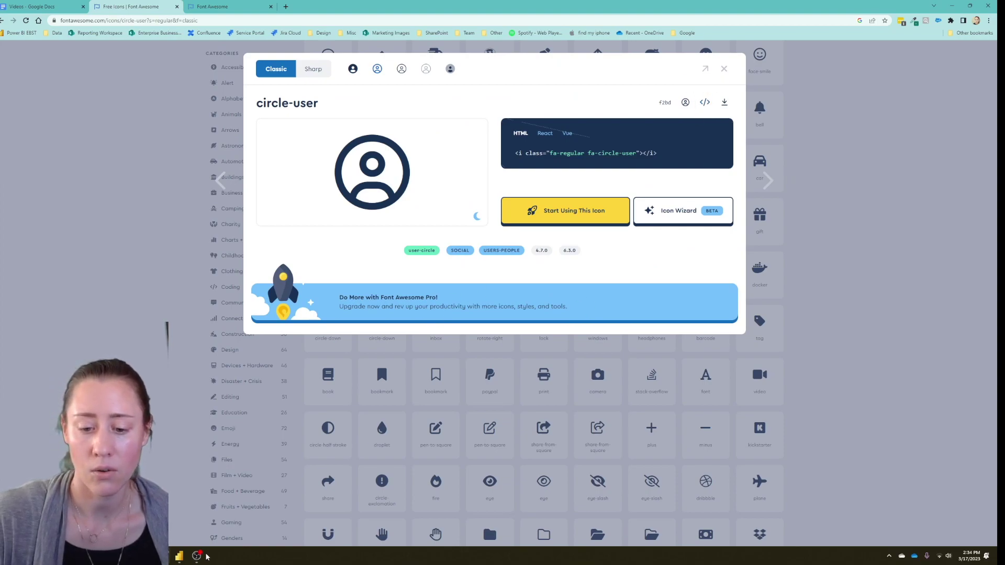
- Switch back to Power BI, create a People Icon measure in the _Measures table, and paste the copied SVG code as its expression
{"action": "left_click", "coordinate": [179, 557]}
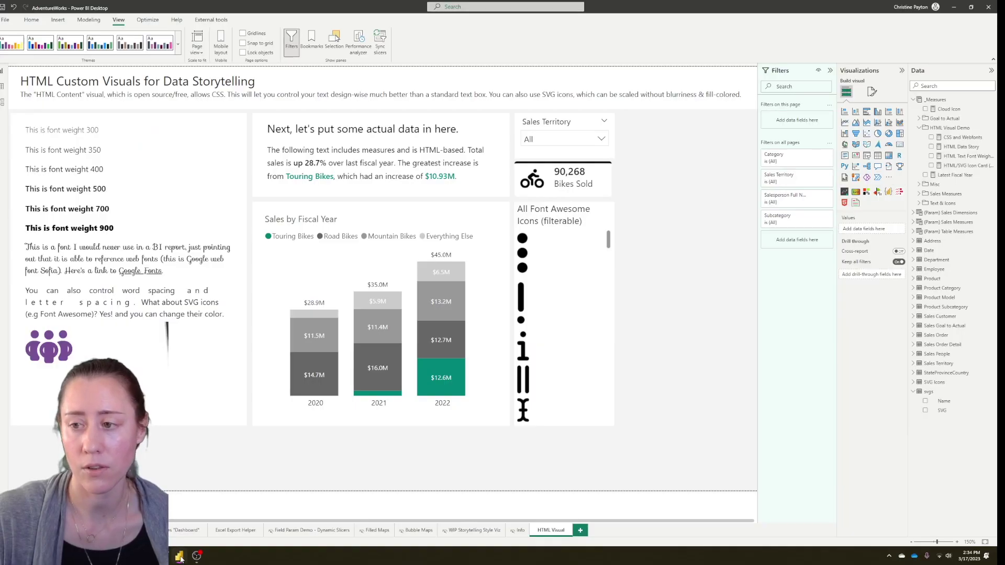
{"action": "left_click", "coordinate": [937, 100]}
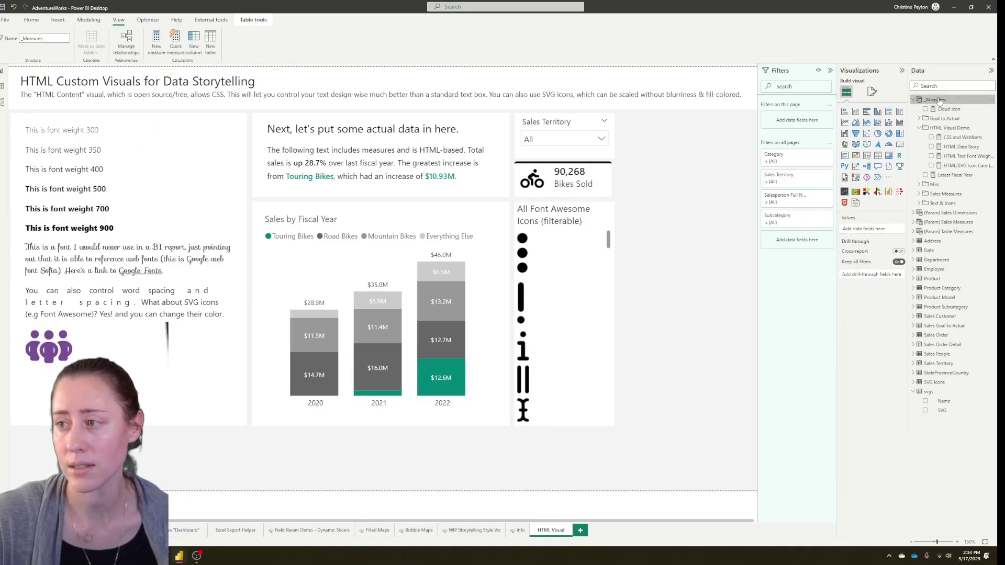
{"action": "left_click", "coordinate": [157, 40]}
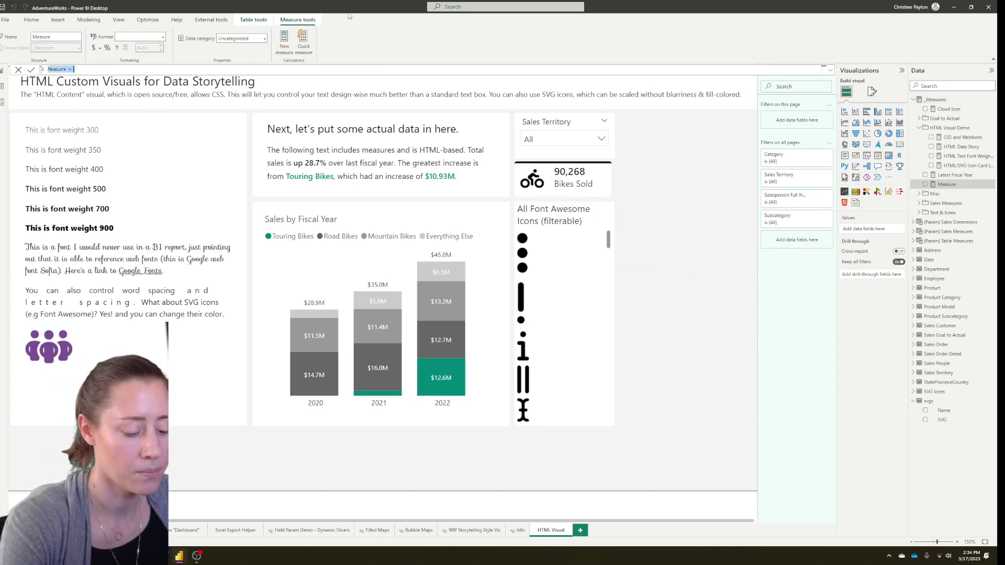
{"action": "type", "text": "People Icon"}
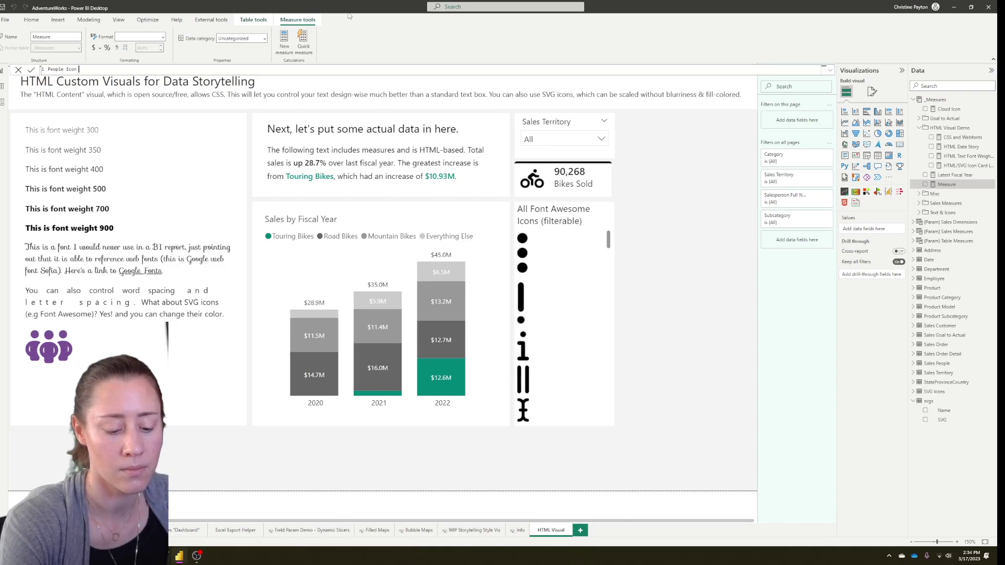
{"action": "key", "text": "ctrl+v"}
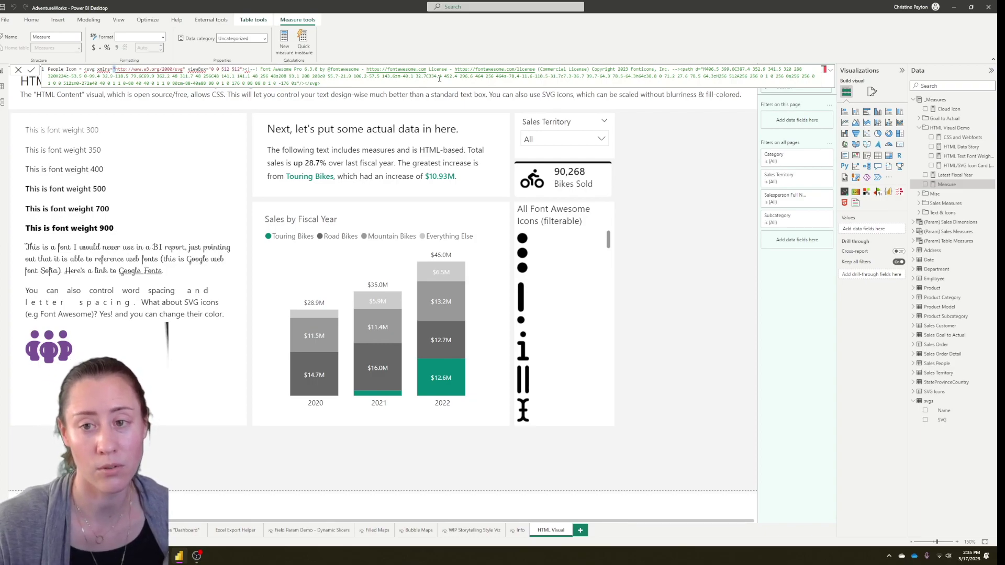
- Open Notepad and paste the circle-user SVG code into a blank document
{"action": "left_click_drag", "start_coordinate": [327, 83], "coordinate": [82, 69]}
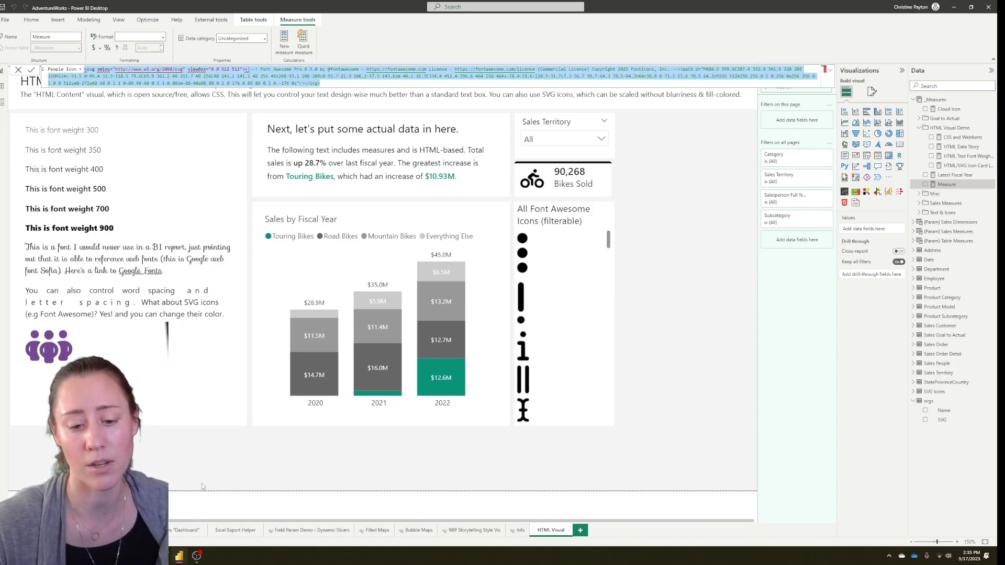
{"action": "key", "text": "super"}
{"action": "type", "text": "notepad"}
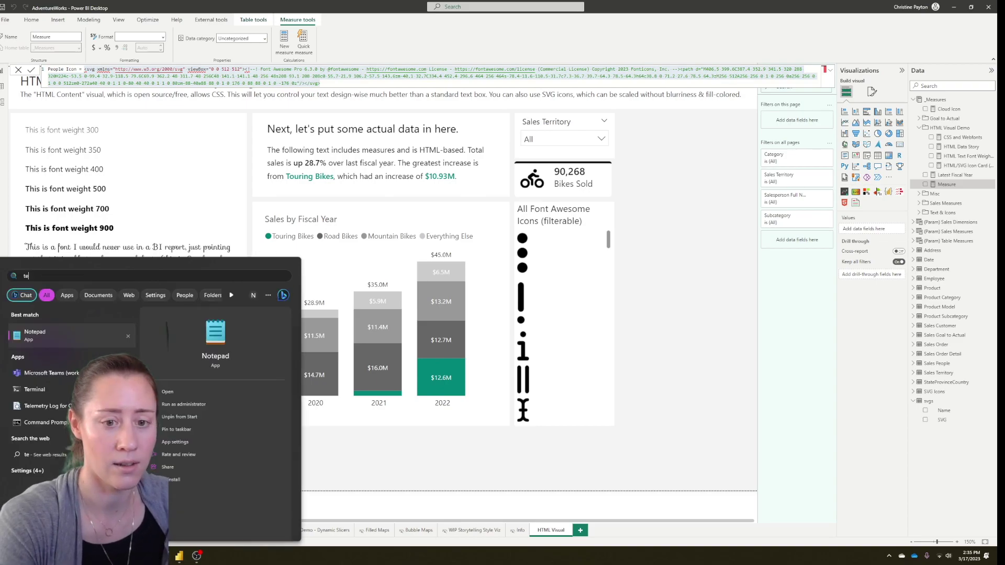
{"action": "key", "text": "Return"}
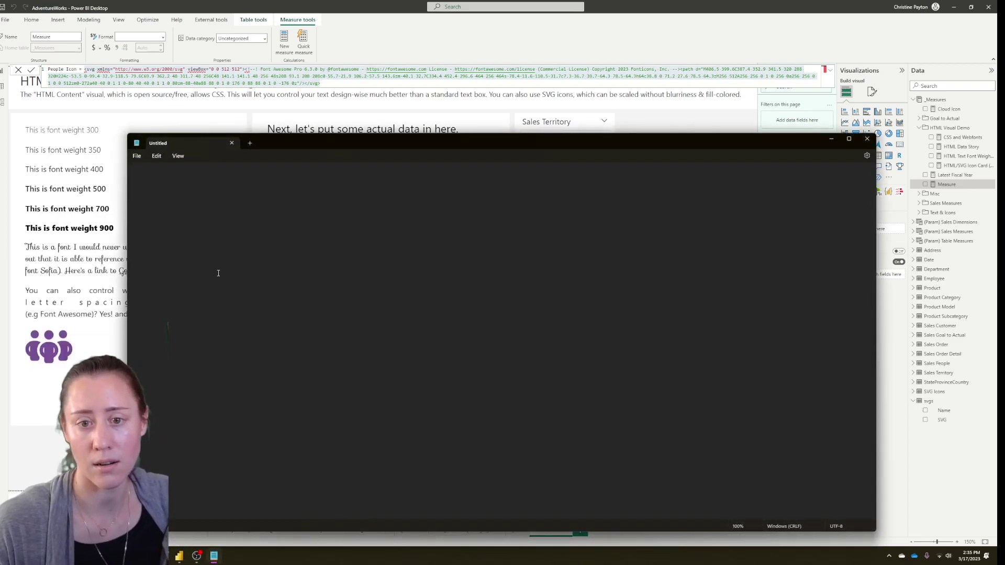
{"action": "key", "text": "ctrl+v"}
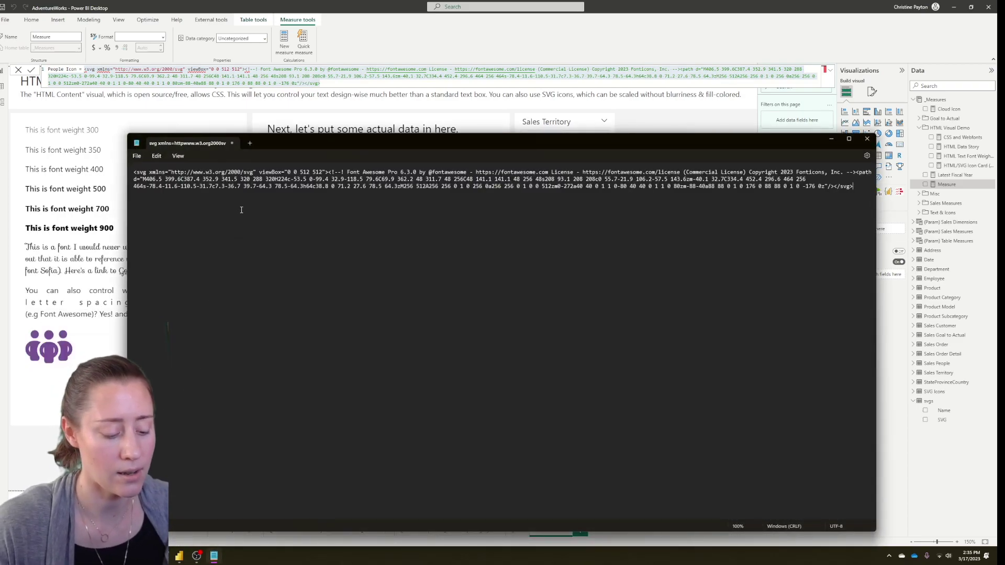
- Replace all double quotes in the Notepad SVG code with single quotes
{"action": "left_click", "coordinate": [156, 156]}
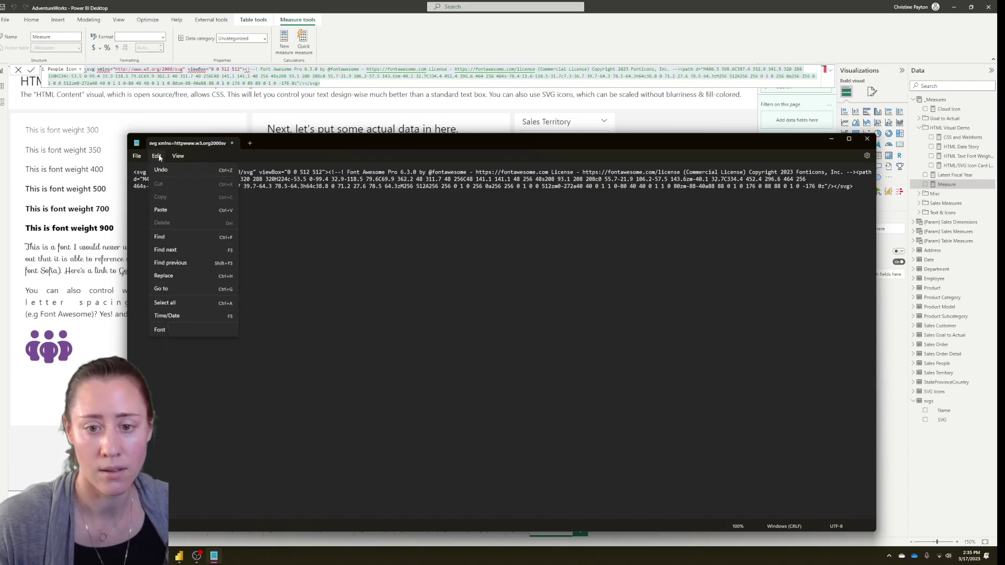
{"action": "left_click", "coordinate": [176, 273]}
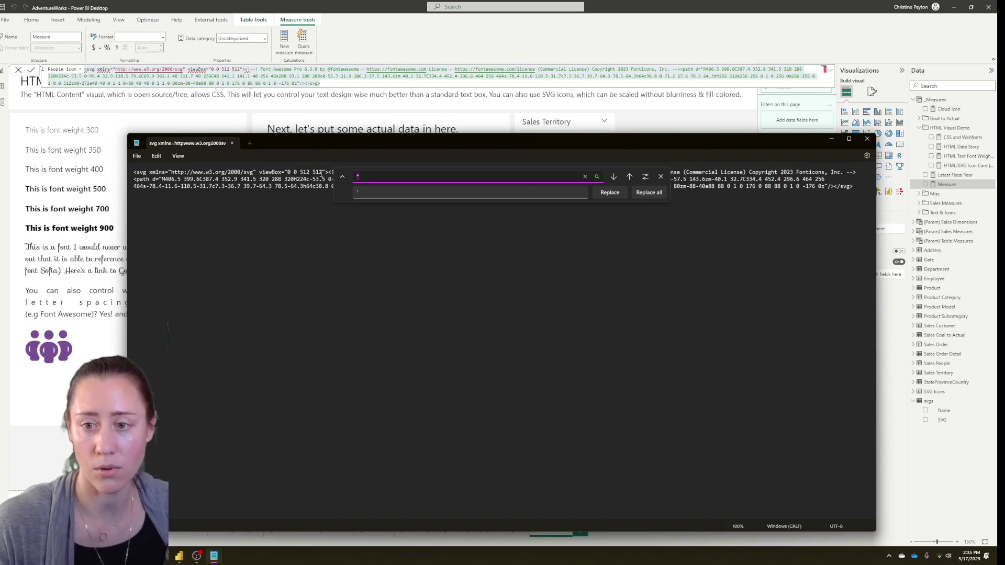
{"action": "left_click", "coordinate": [383, 190]}
{"action": "type", "text": "'"}
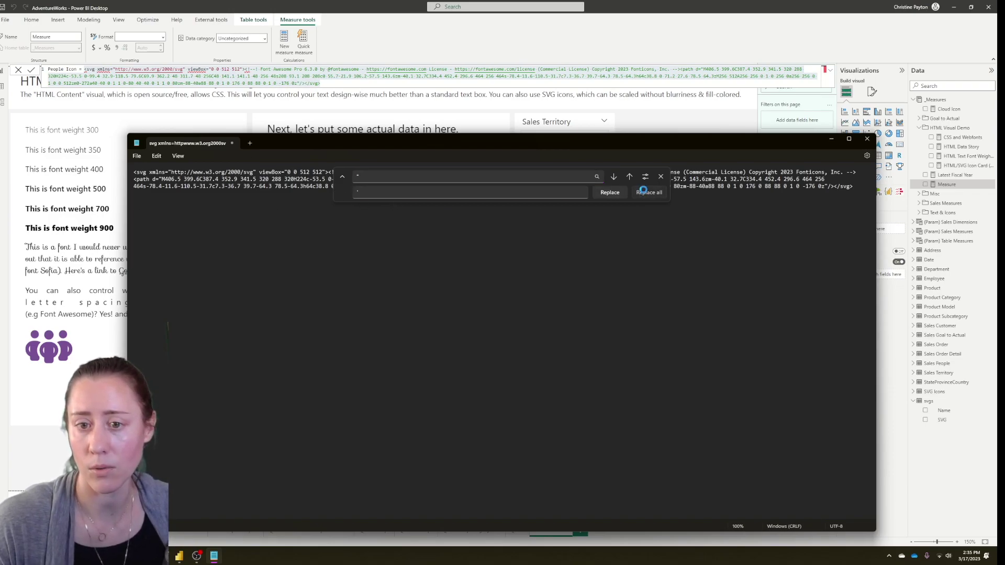
{"action": "left_click", "coordinate": [640, 193]}
- Copy the single-quoted SVG code over the SVG in the People Icon measure's formula in Power BI and commit it
{"action": "key", "text": "ctrl+a"}
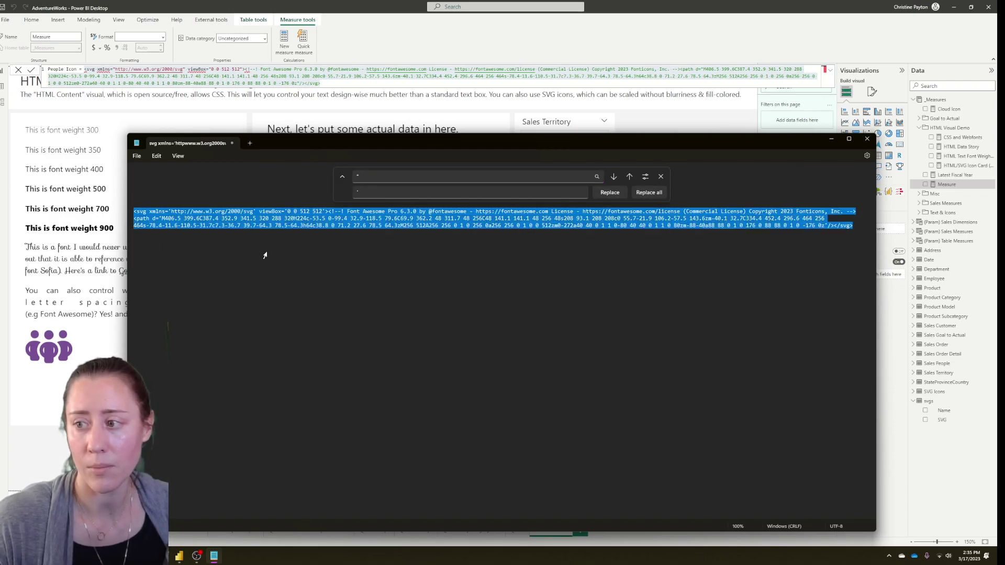
{"action": "key", "text": "ctrl+c"}
{"action": "left_click", "coordinate": [84, 69]}
{"action": "key", "text": "ctrl+shift+End"}
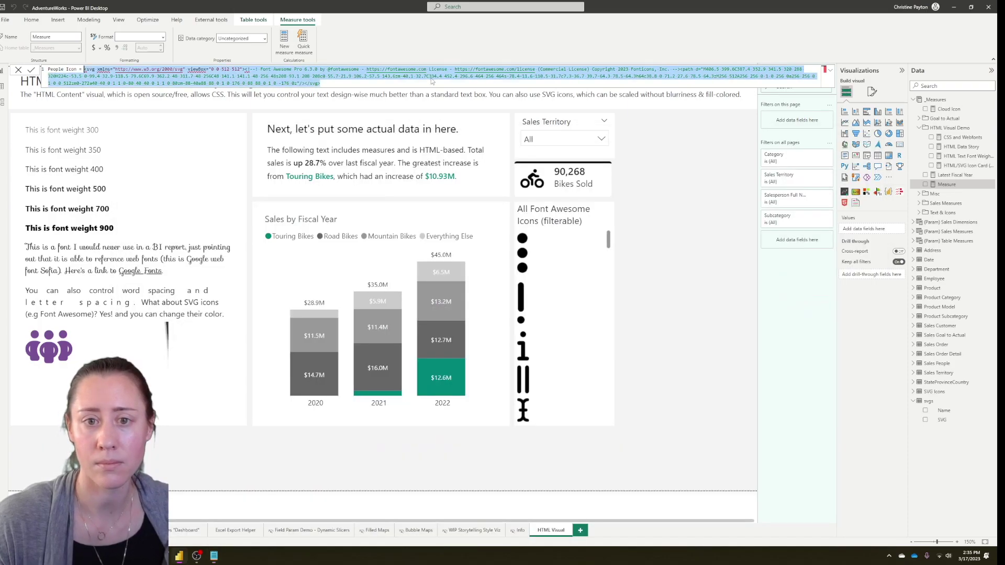
{"action": "key", "text": "ctrl+v"}
{"action": "key", "text": "Return"}
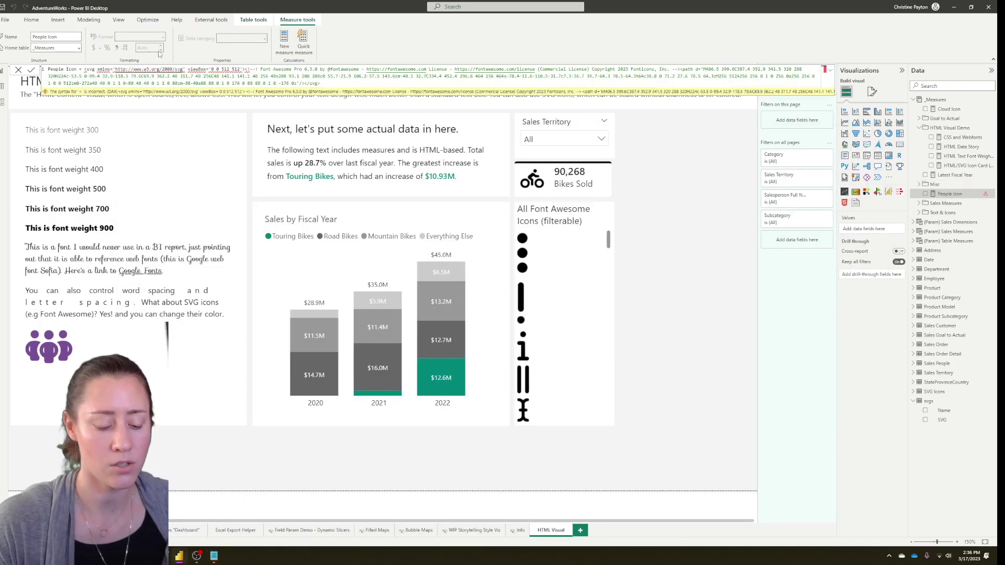
- Enclose the SVG code in the People Icon formula in double quotes and commit the measure
{"action": "type", "text": "\""}
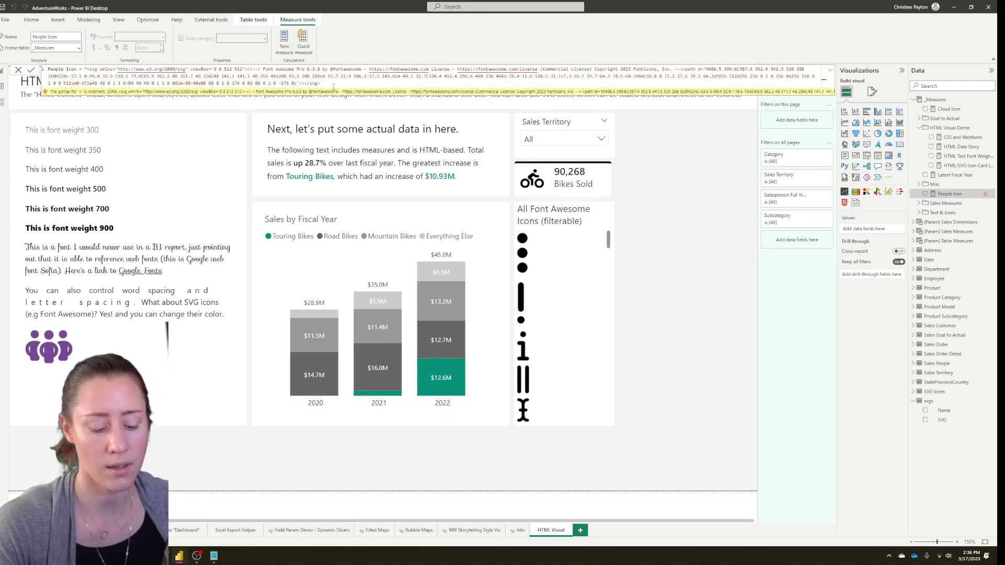
{"action": "type", "text": "\""}
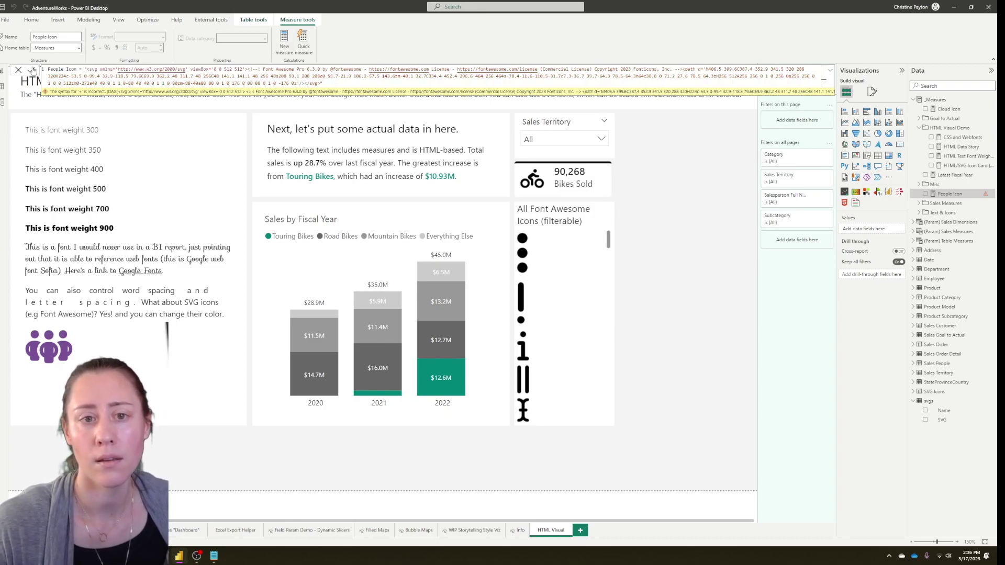
{"action": "key", "text": "Return"}
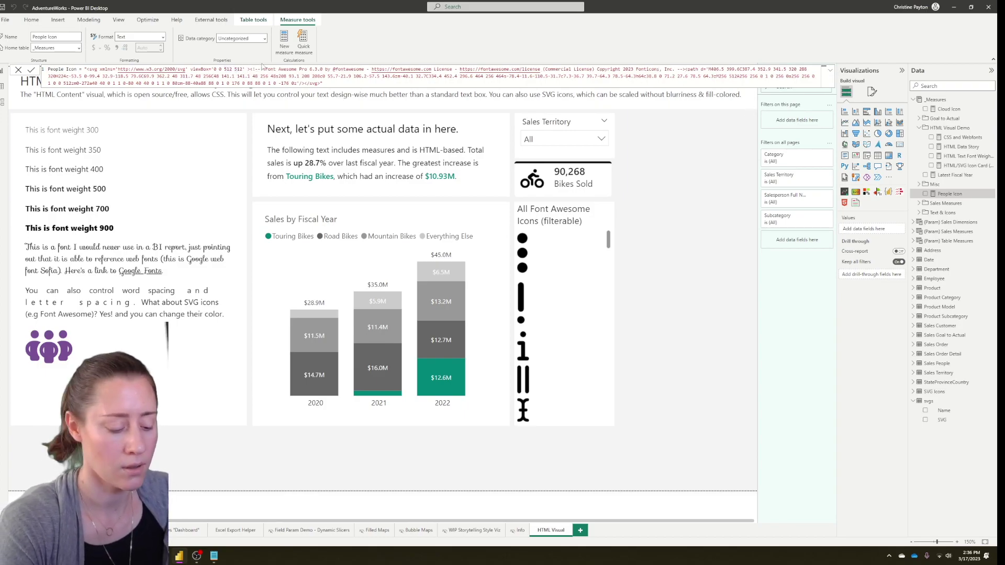
- Add the attribute fill='blue' to the opening svg tag in the People Icon formula
{"action": "type", "text": "fill="}
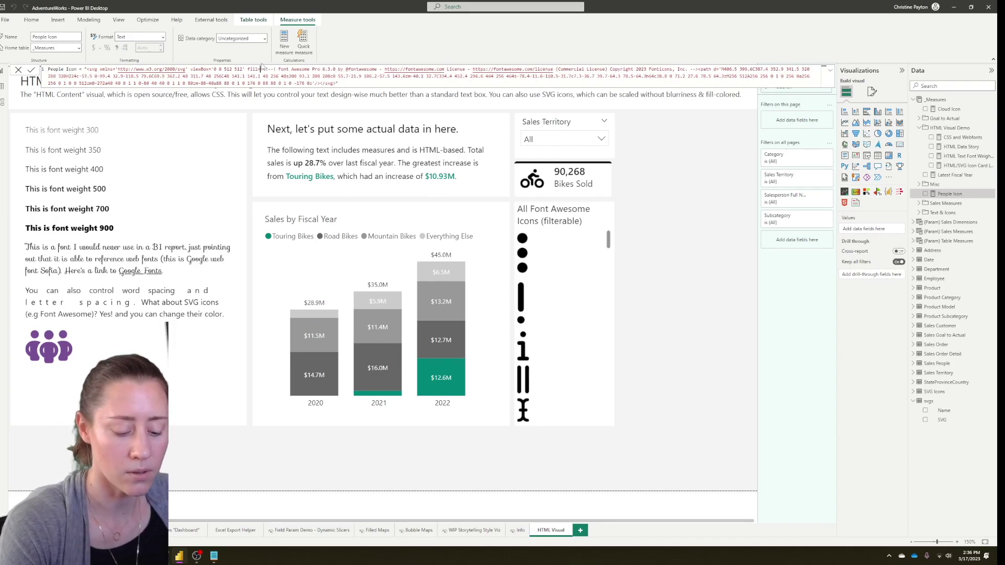
{"action": "type", "text": "'"}
{"action": "type", "text": "blue"}
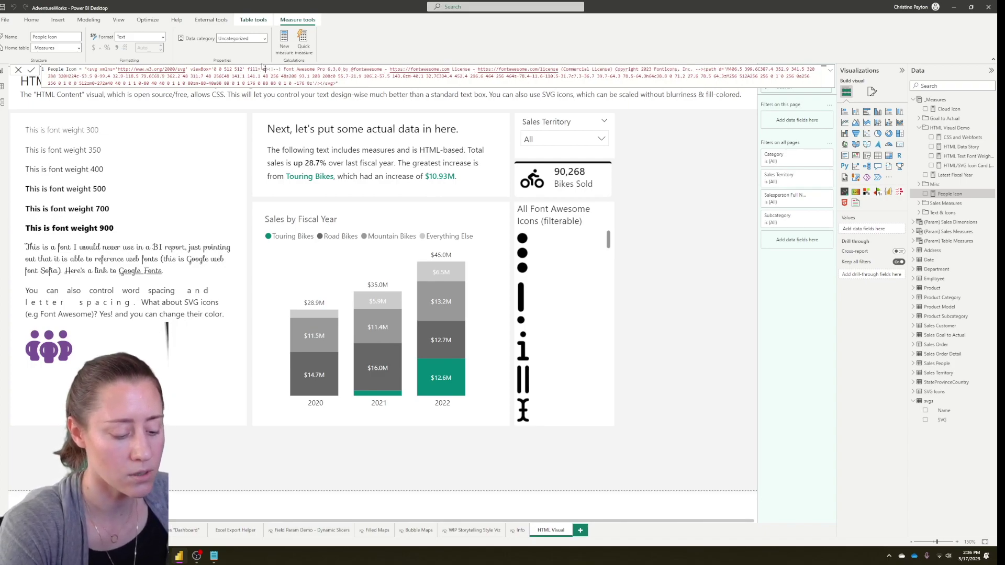
{"action": "type", "text": "'>"}
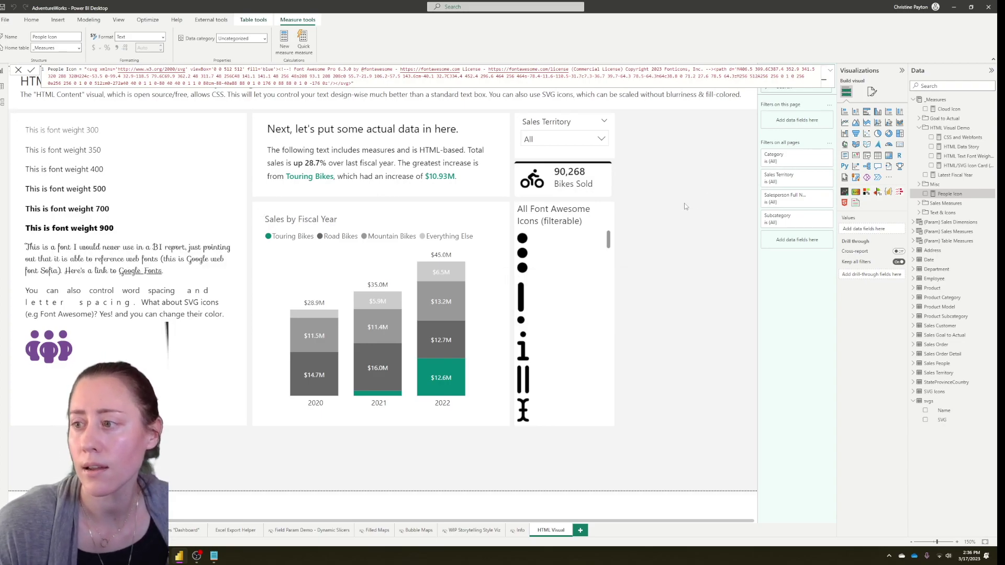
- Add an HTML Content visual with the People Icon measure as its value, shrink it to icon size, and place it beside the Sales Territory slicer
{"action": "left_click", "coordinate": [844, 203]}
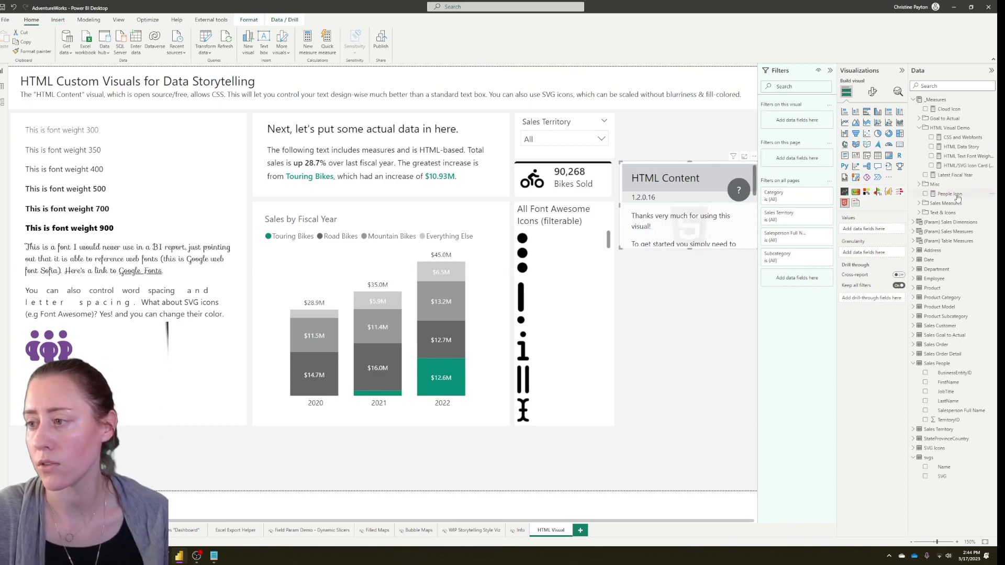
{"action": "left_click_drag", "start_coordinate": [949, 194], "coordinate": [866, 229]}
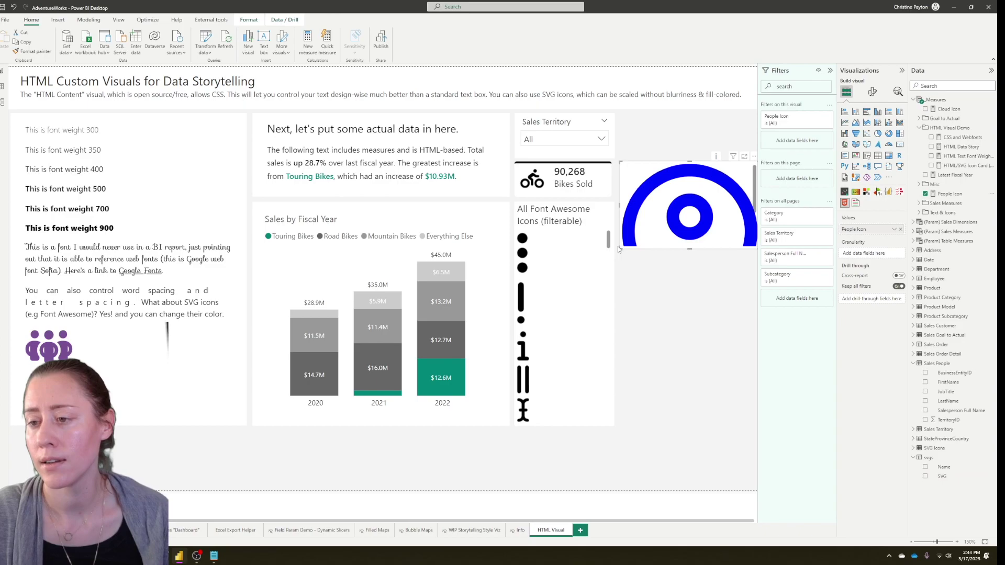
{"action": "left_click_drag", "start_coordinate": [619, 248], "coordinate": [727, 197]}
{"action": "left_click", "coordinate": [748, 202]}
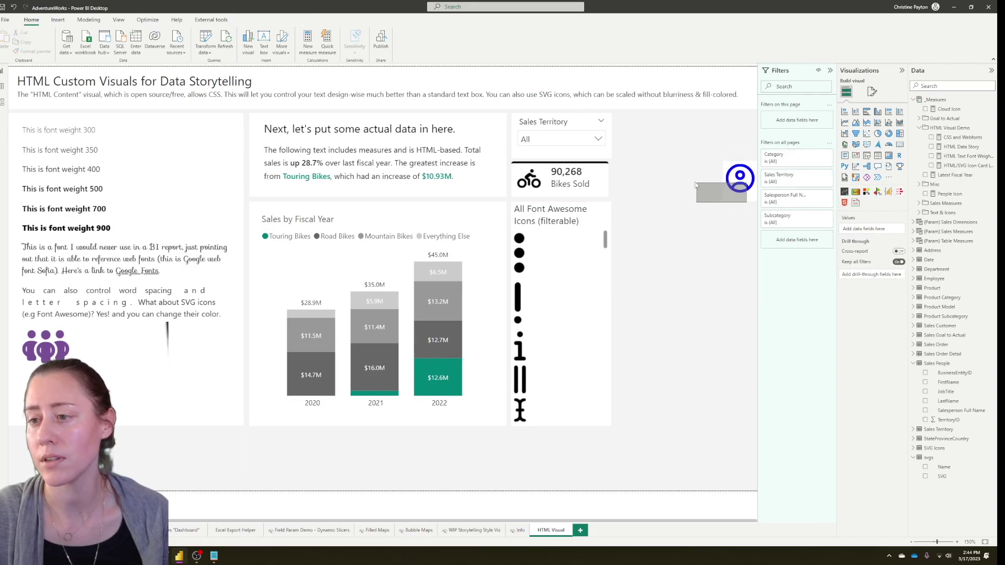
{"action": "left_click_drag", "start_coordinate": [750, 157], "coordinate": [647, 111]}
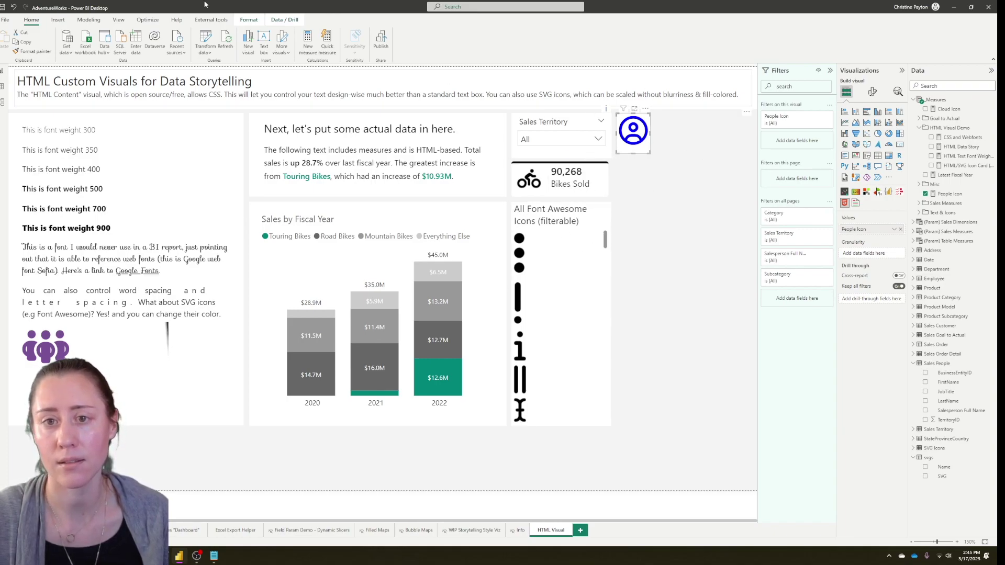
- Wrap the SVG code in the People Icon formula in a div with style='padding:10px', commit it, and slightly widen the icon visual
{"action": "left_click", "coordinate": [948, 194]}
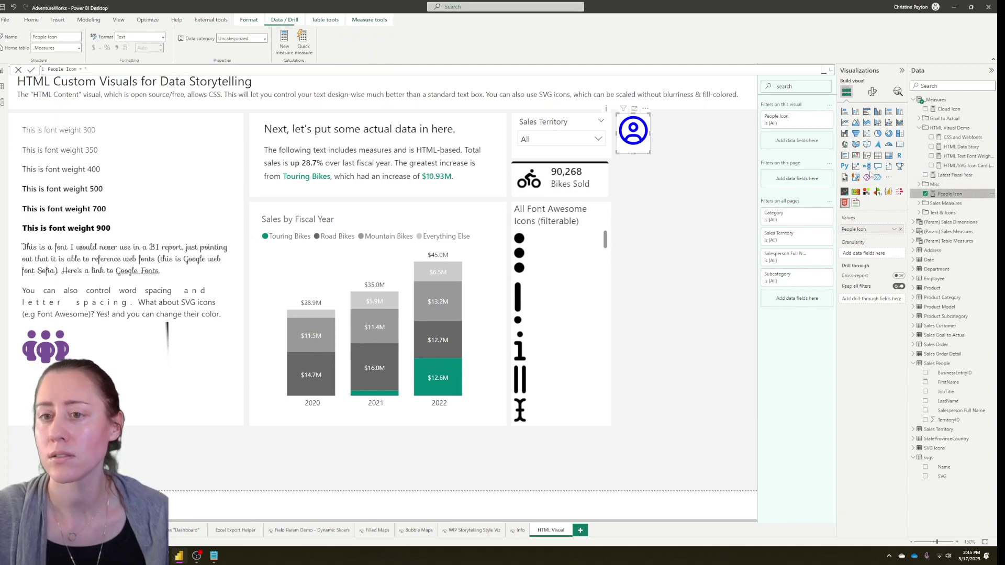
{"action": "left_click", "coordinate": [831, 70]}
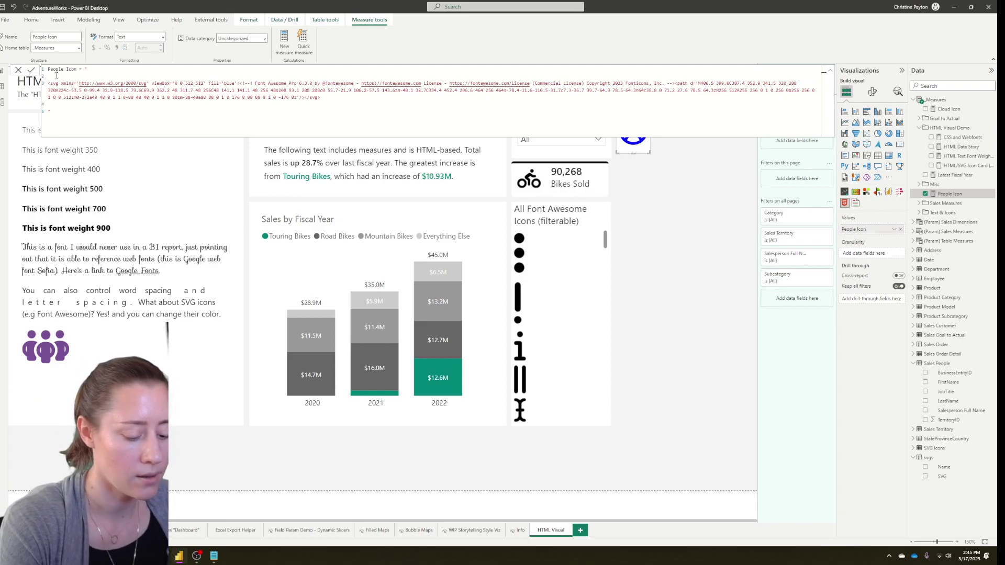
{"action": "type", "text": "<div style"}
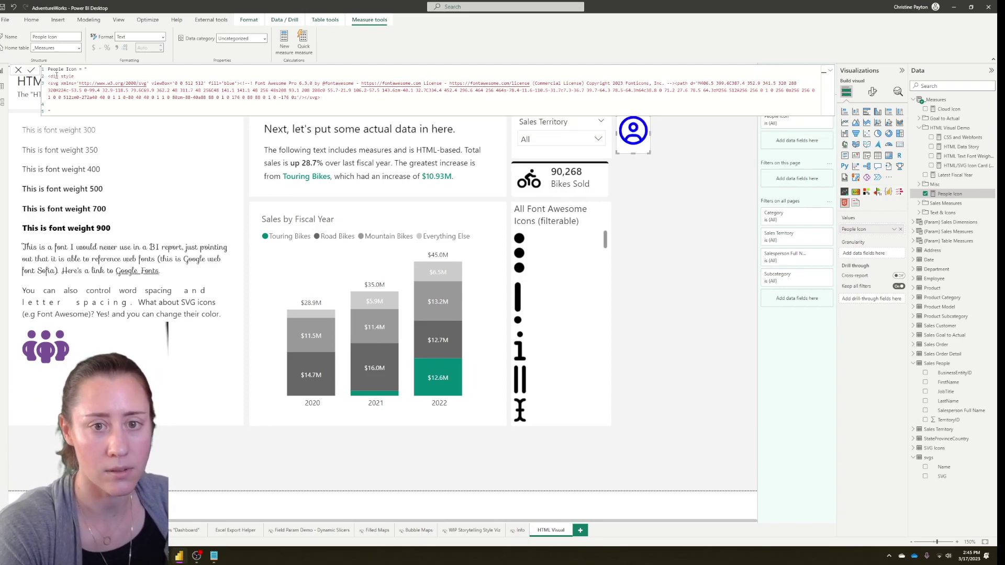
{"action": "type", "text": "='padding:10px'>"}
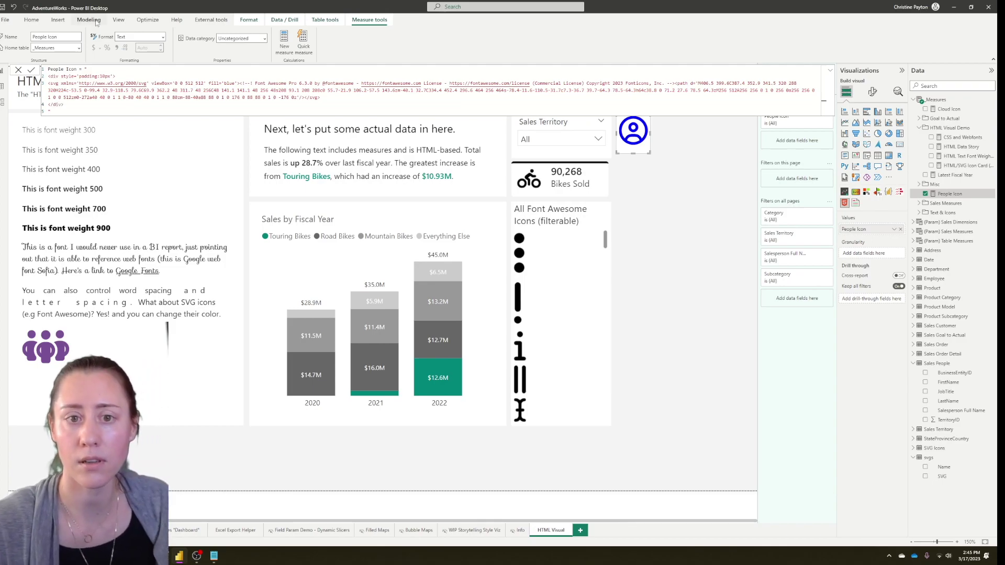
{"action": "left_click", "coordinate": [31, 70]}
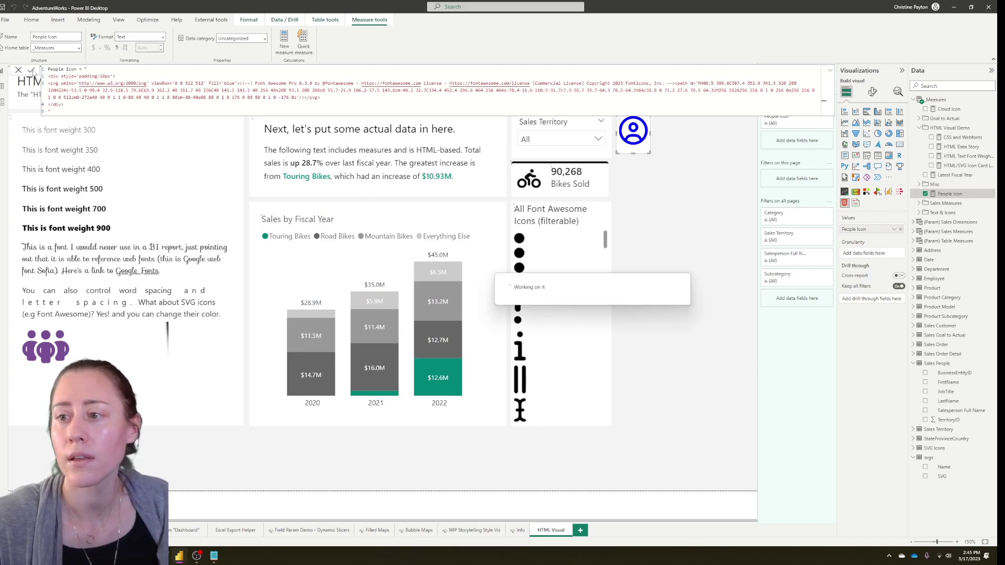
{"action": "left_click", "coordinate": [829, 72]}
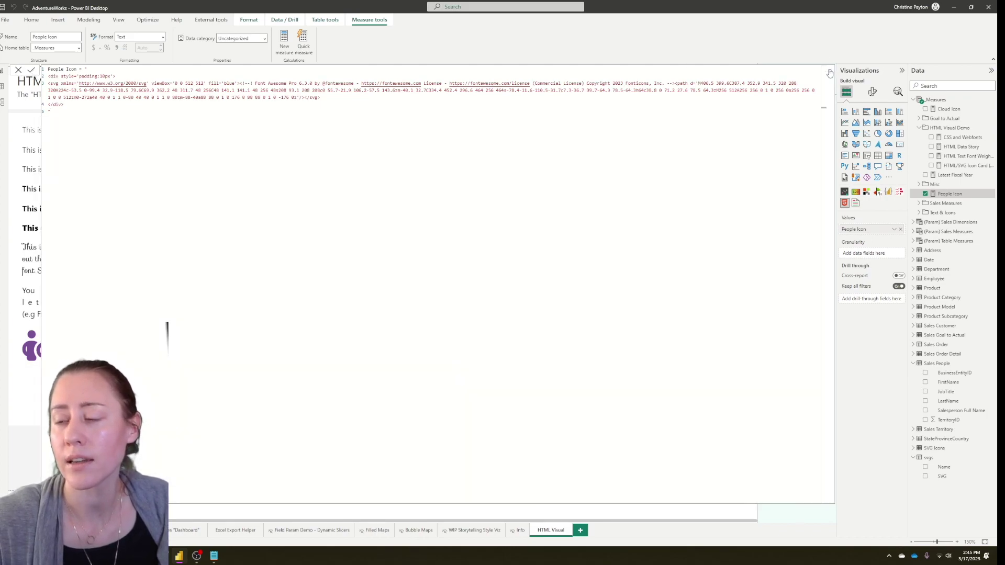
{"action": "left_click", "coordinate": [829, 72]}
{"action": "left_click_drag", "start_coordinate": [649, 152], "coordinate": [651, 152]}
{"action": "left_click", "coordinate": [681, 157]}
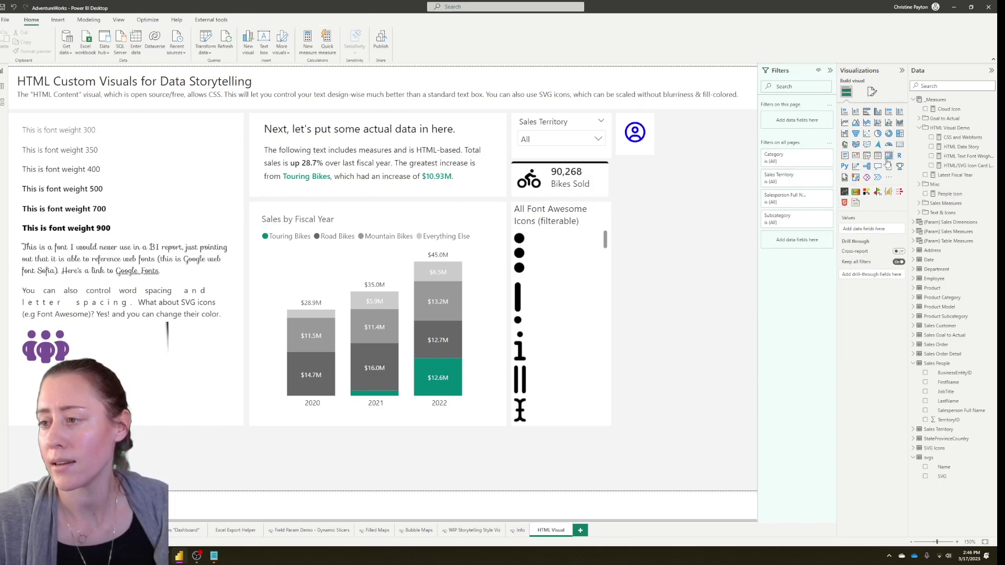
- Add a small multi-row card below the people icon showing the BusinessEntityID field from the Sales People table
{"action": "left_click", "coordinate": [844, 156]}
{"action": "left_click_drag", "start_coordinate": [628, 424], "coordinate": [636, 258]}
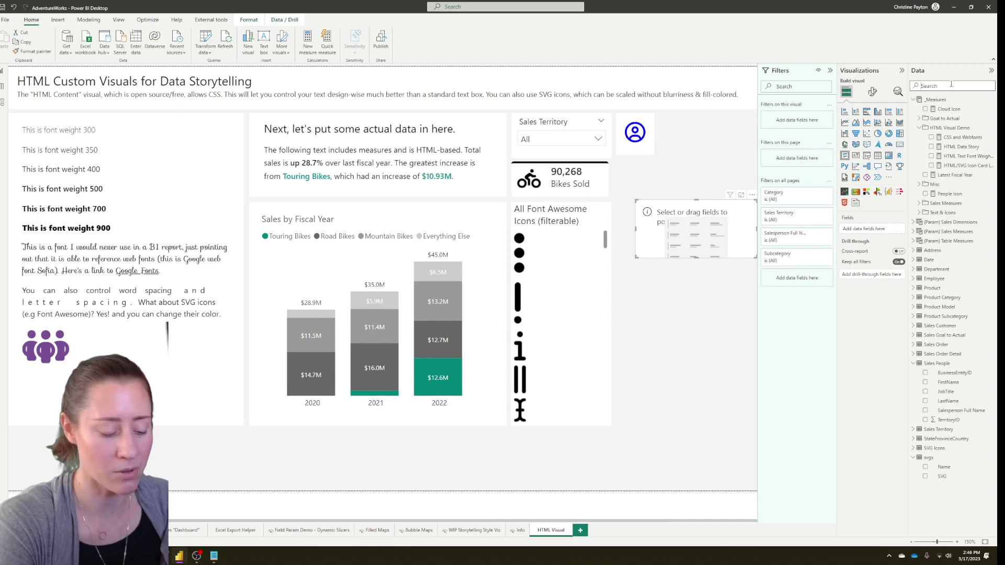
{"action": "type", "text": "sales p"}
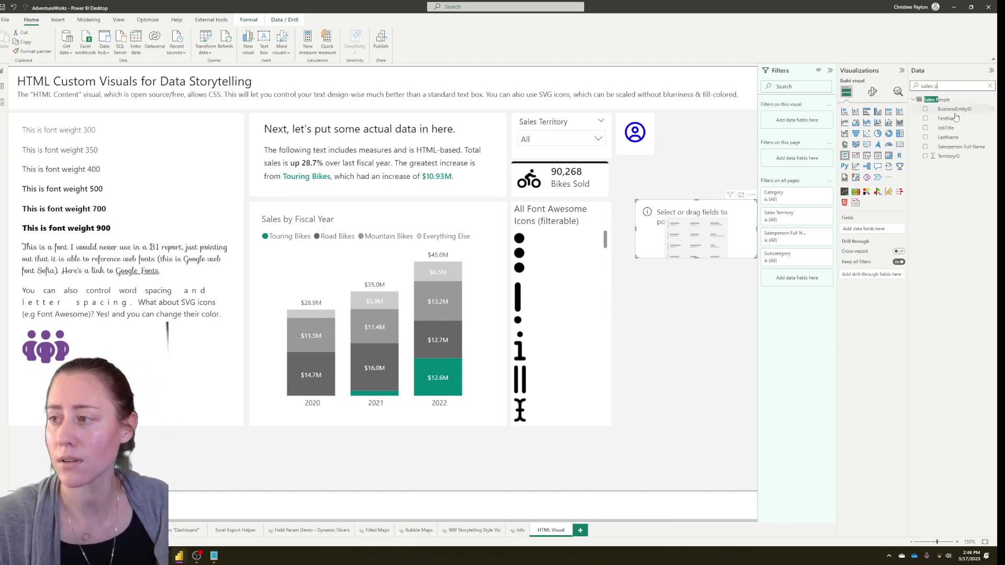
{"action": "left_click_drag", "start_coordinate": [954, 109], "coordinate": [885, 238]}
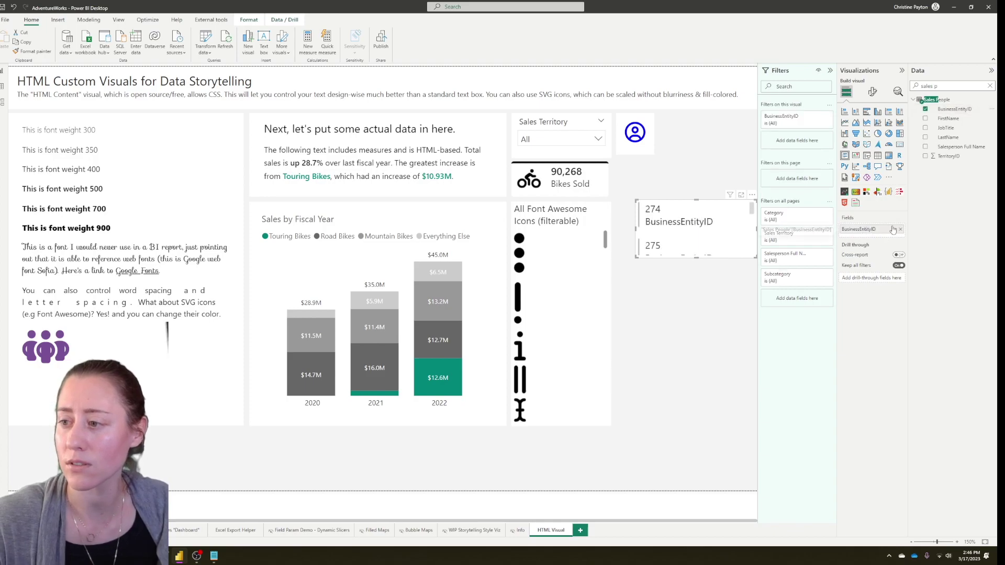
- Summarize the card's BusinessEntityID field as Count and rename it Sales People for this visual
{"action": "left_click", "coordinate": [894, 229]}
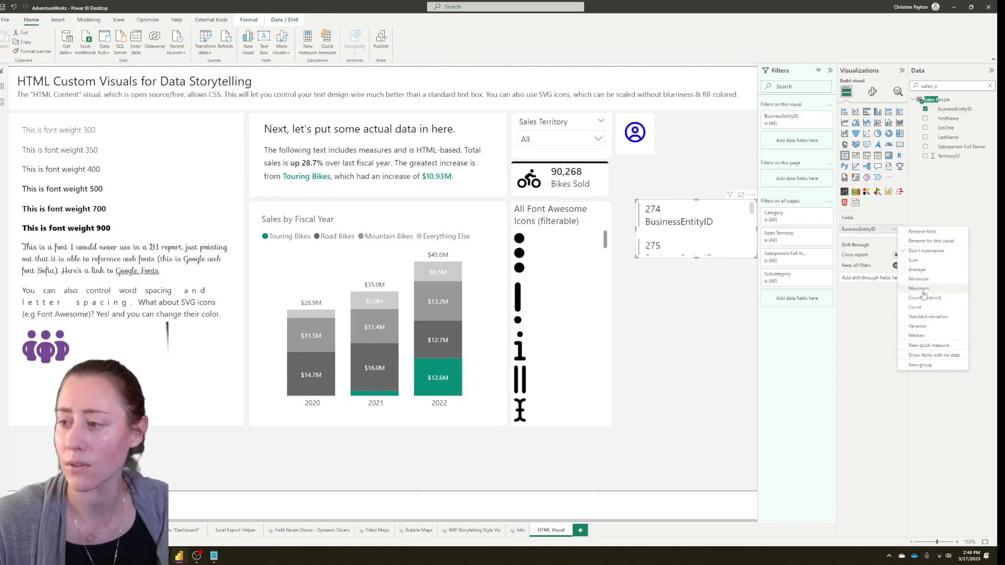
{"action": "left_click", "coordinate": [915, 307]}
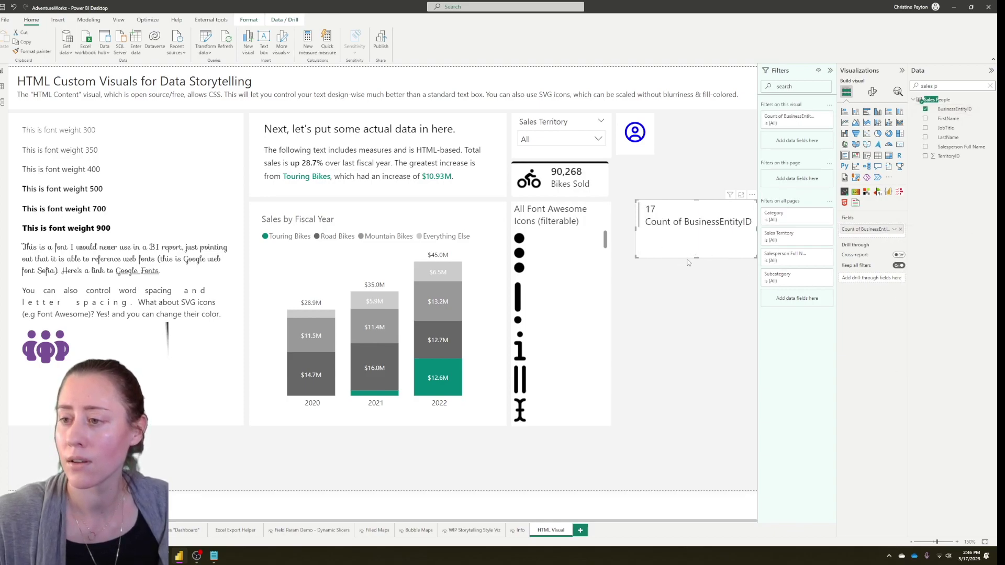
{"action": "double_click", "coordinate": [864, 229]}
{"action": "type", "text": "Sales People"}
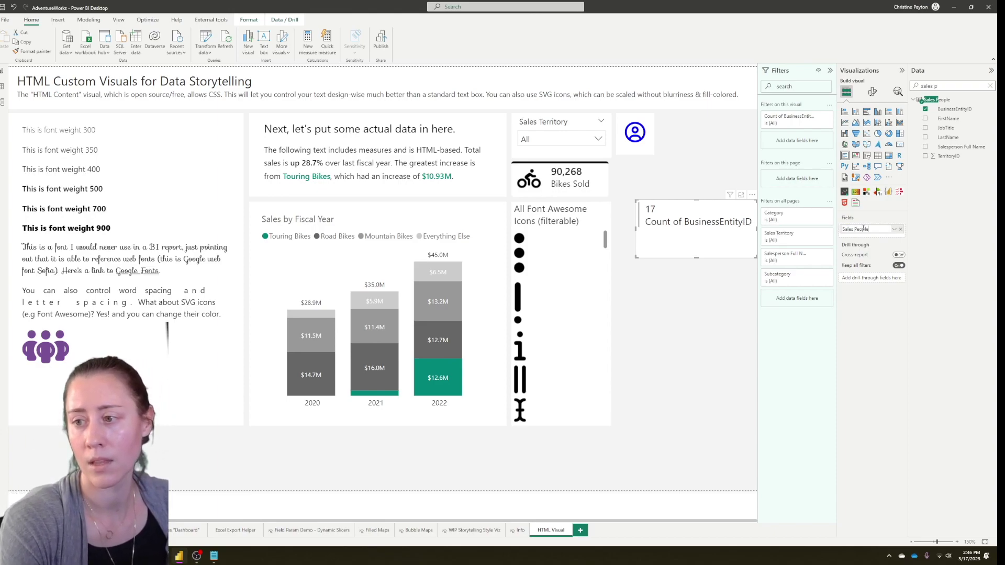
{"action": "key", "text": "Return"}
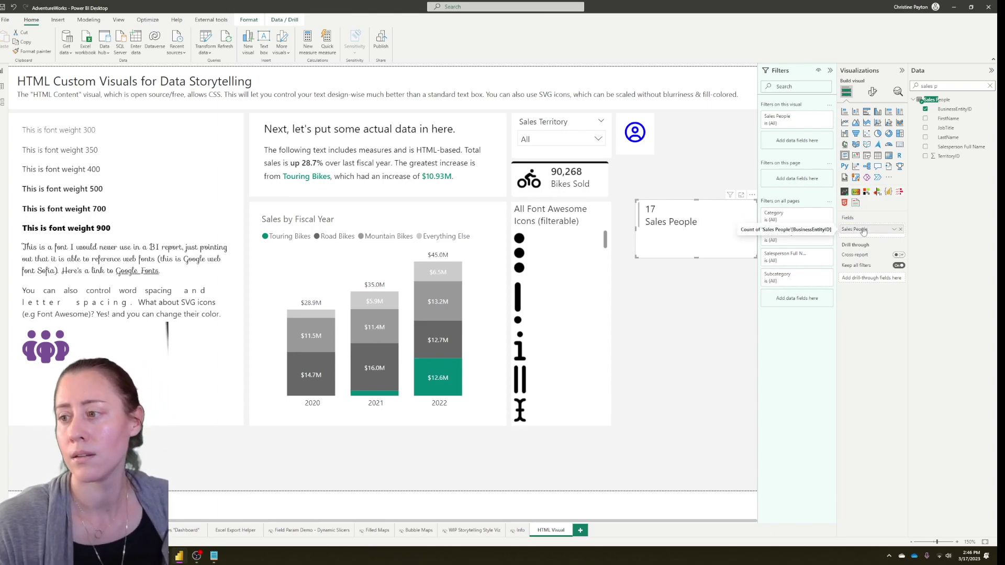
- Turn off the Sales People card's accent bar and set its callout values to Segoe UI Semibold, size 14
{"action": "left_click", "coordinate": [871, 93]}
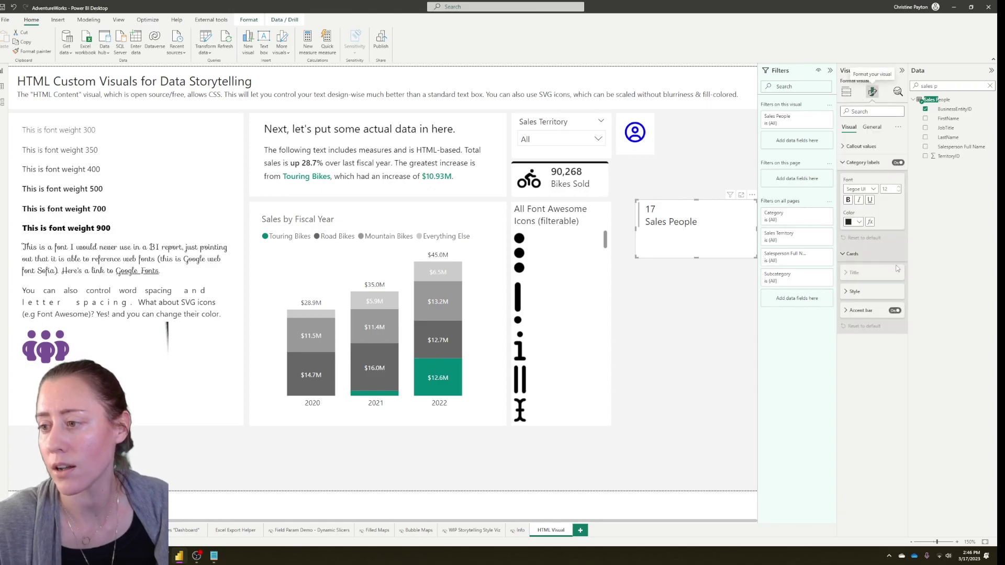
{"action": "left_click", "coordinate": [893, 311]}
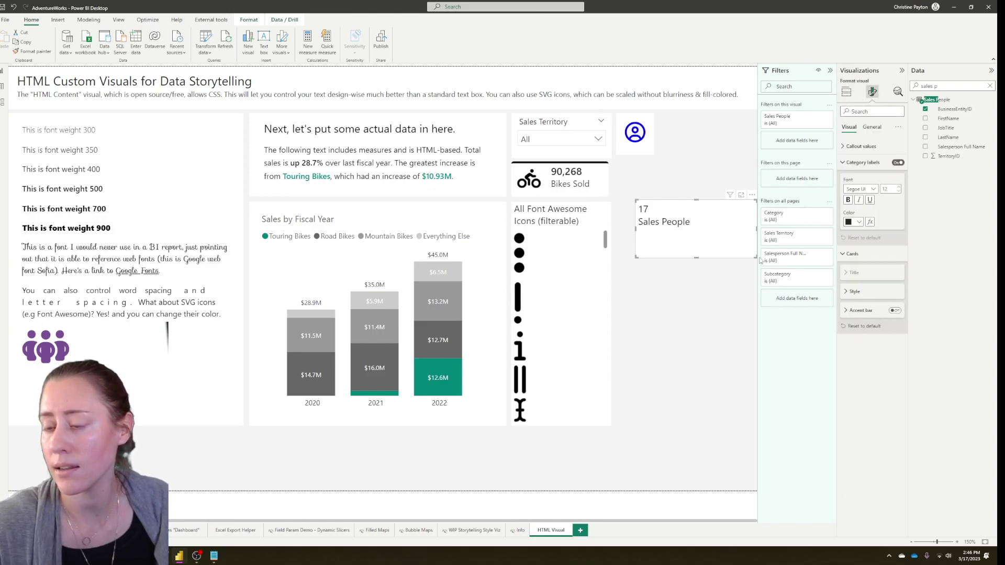
{"action": "left_click", "coordinate": [862, 147]}
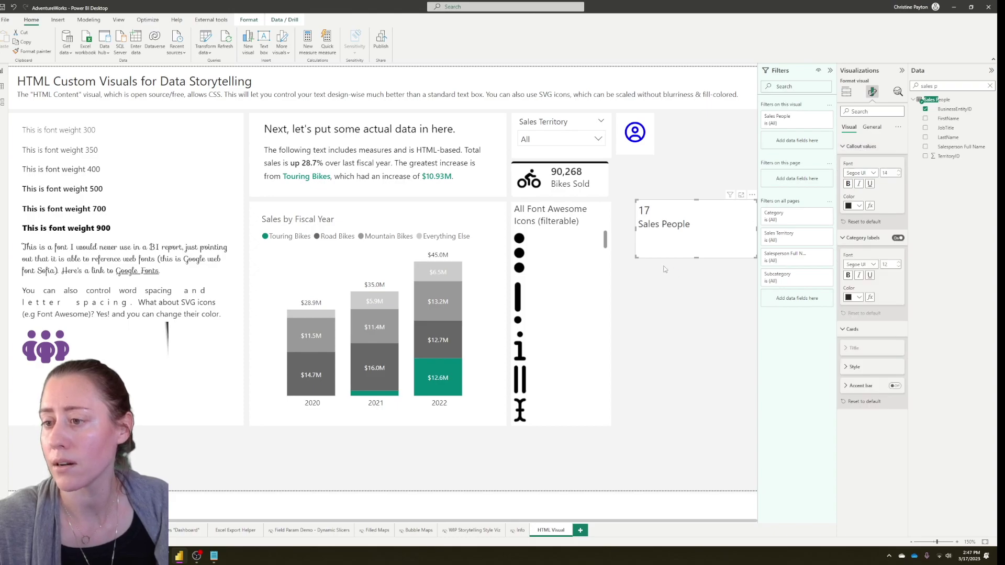
{"action": "left_click", "coordinate": [859, 173]}
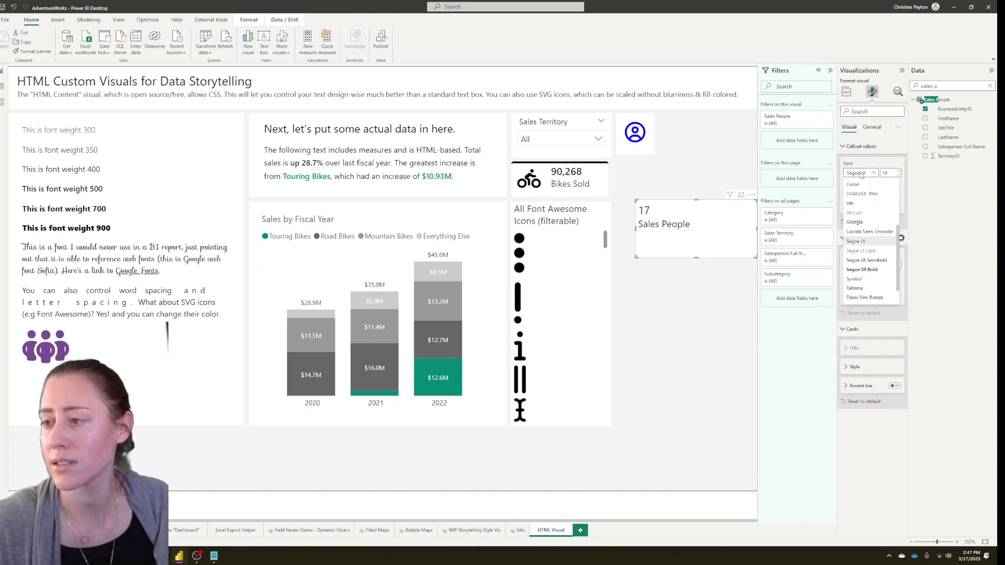
{"action": "left_click", "coordinate": [864, 260]}
- Move the Sales People card beside the people icon and resize it so the two read as one compact card
{"action": "left_click_drag", "start_coordinate": [636, 257], "coordinate": [682, 151]}
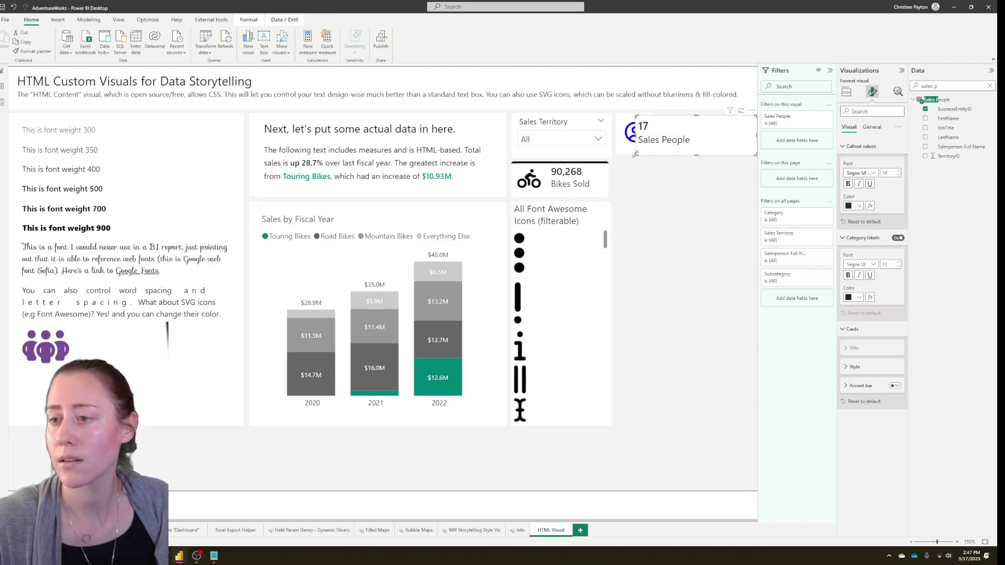
{"action": "left_click", "coordinate": [655, 149]}
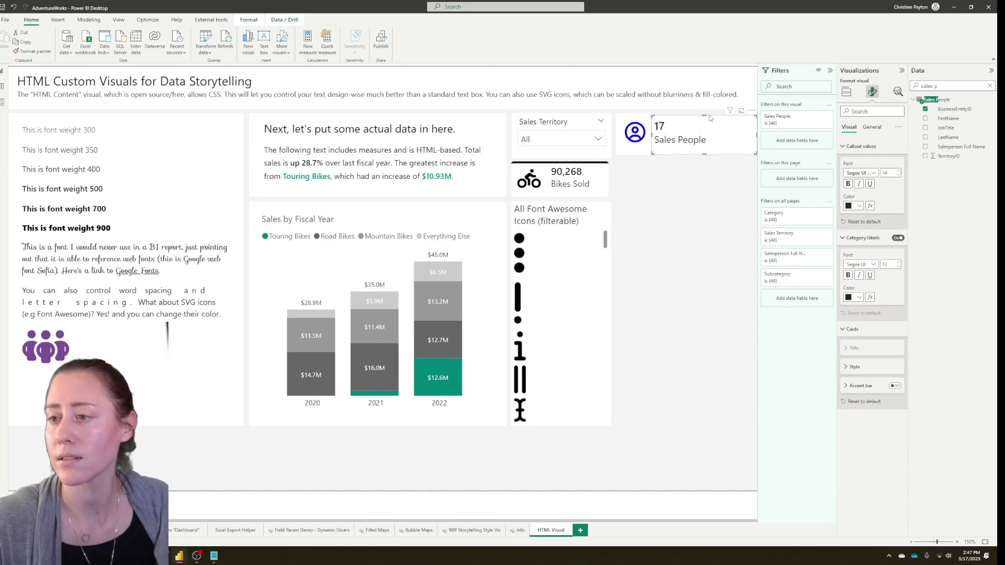
{"action": "left_click_drag", "start_coordinate": [703, 116], "coordinate": [703, 113]}
{"action": "left_click_drag", "start_coordinate": [756, 155], "coordinate": [732, 157]}
{"action": "left_click", "coordinate": [716, 201]}
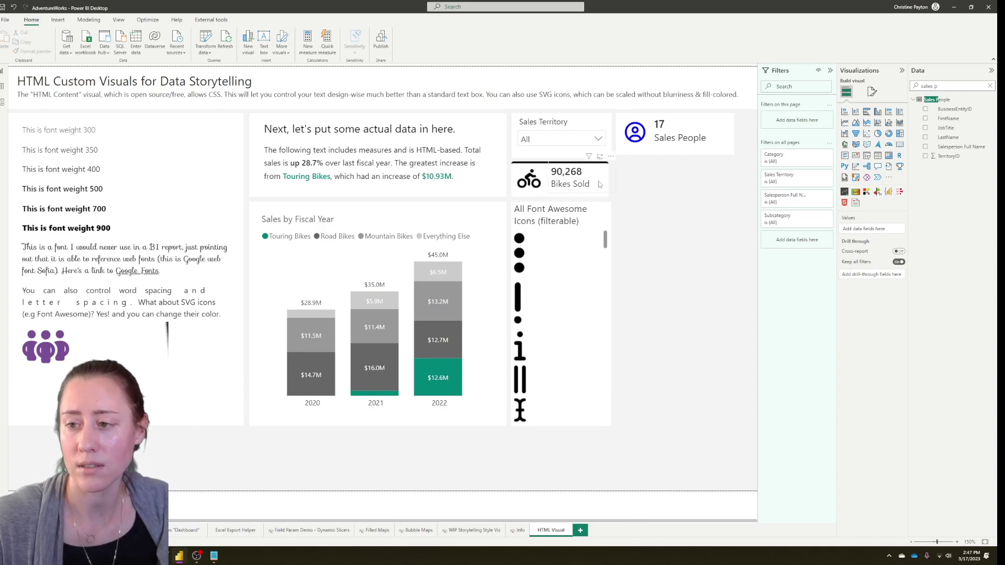
- Examine the div styling, including the border-top and padding, in the HTML/SVG Icon Card (bike) measure's formula
{"action": "left_click", "coordinate": [516, 176]}
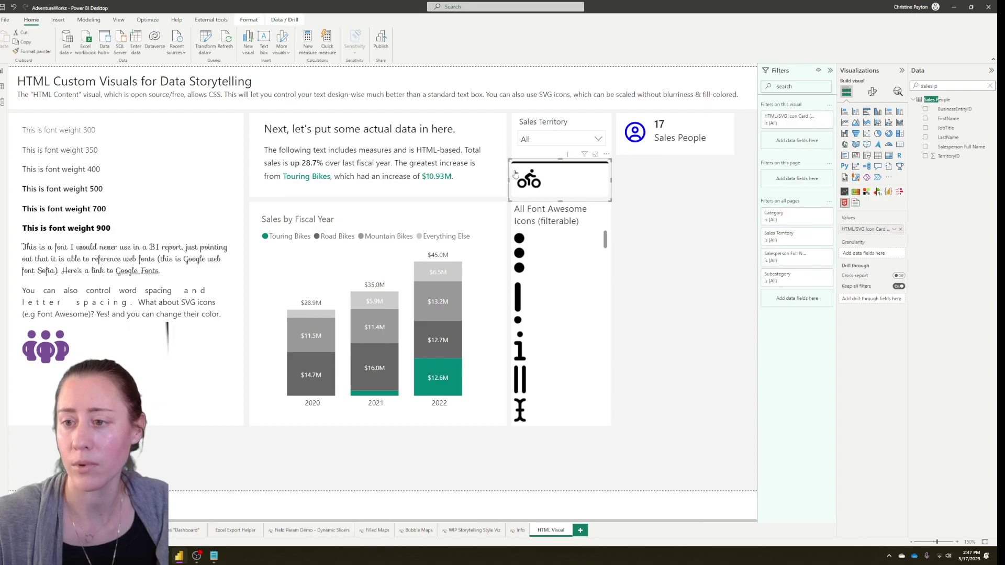
{"action": "left_click", "coordinate": [989, 86]}
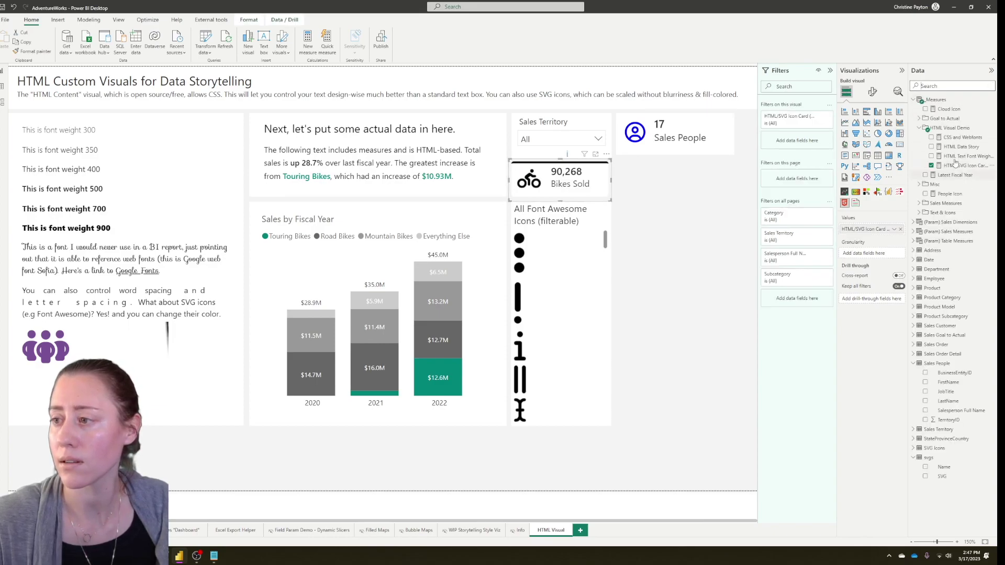
{"action": "left_click", "coordinate": [958, 166]}
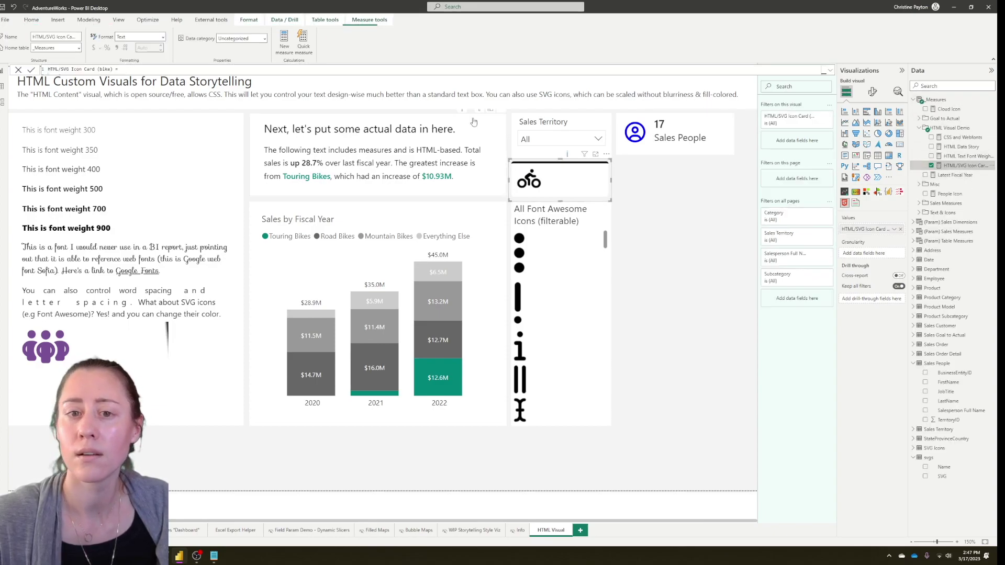
{"action": "left_click", "coordinate": [830, 69]}
{"action": "left_click_drag", "start_coordinate": [86, 83], "coordinate": [225, 83]}
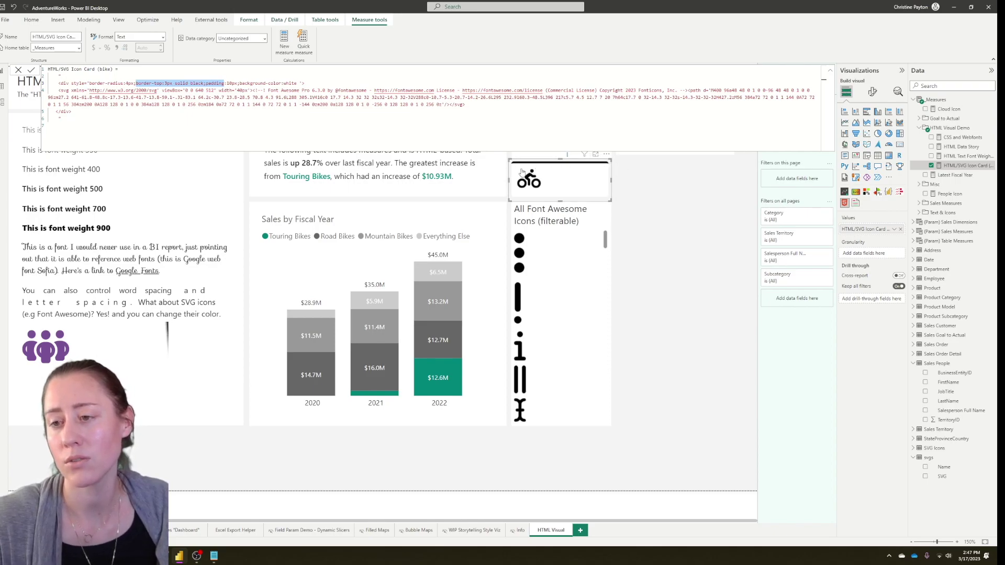
{"action": "left_click", "coordinate": [830, 70]}
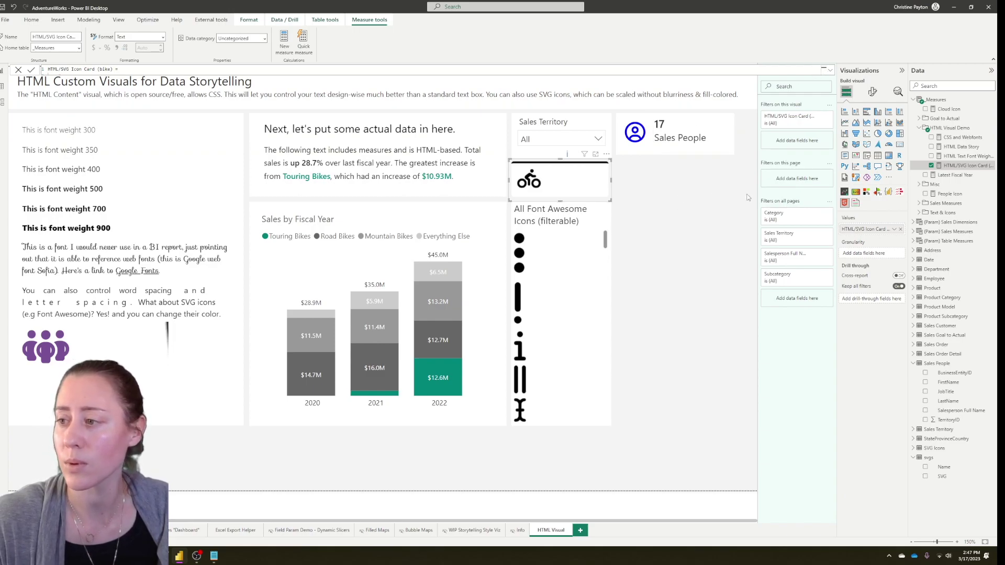
- Browse further down the icon list in the All Font Awesome Icons visual
{"action": "left_click", "coordinate": [517, 210]}
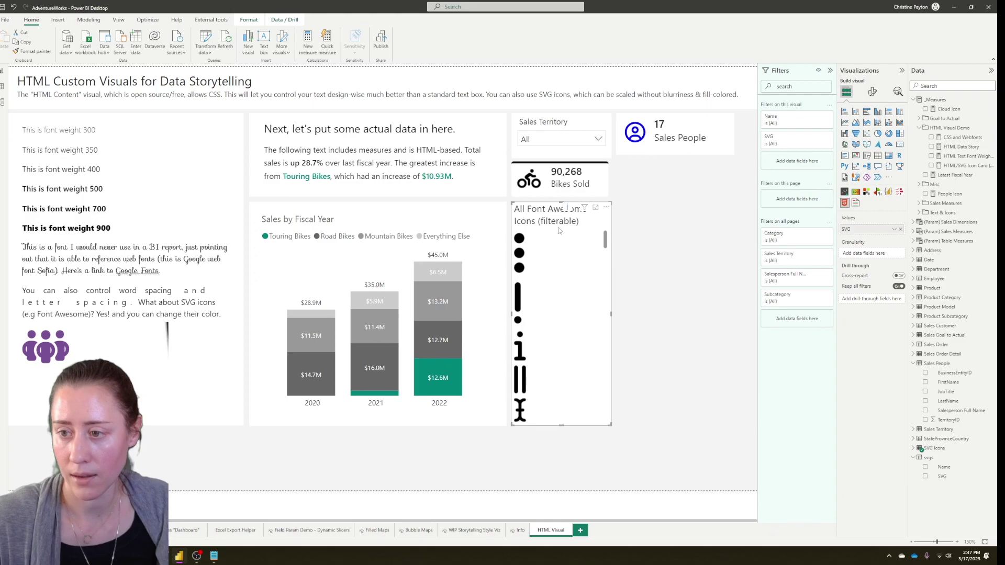
{"action": "left_click", "coordinate": [657, 261]}
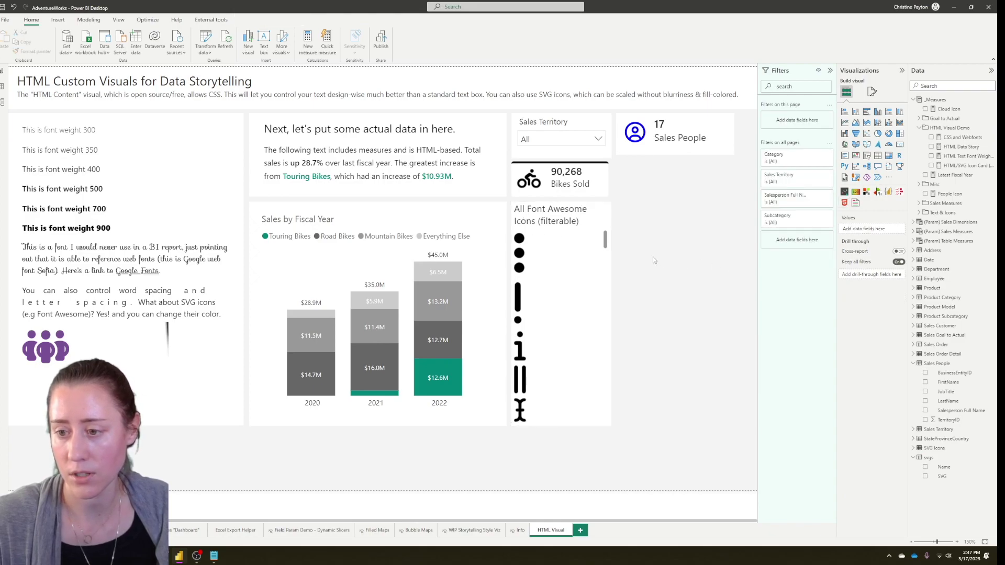
{"action": "left_click_drag", "start_coordinate": [605, 240], "coordinate": [605, 277]}
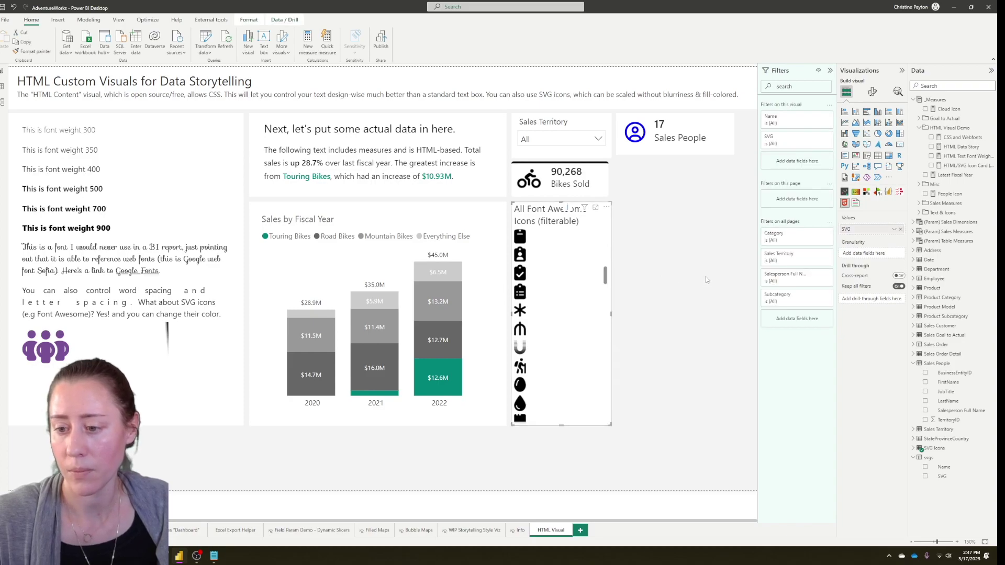
- View the Font Awesome 5 downloads page in the browser, and open the inner fontawesome-free-6.3.0-desktop folder from Downloads in File Explorer
{"action": "key", "text": "alt+Tab"}
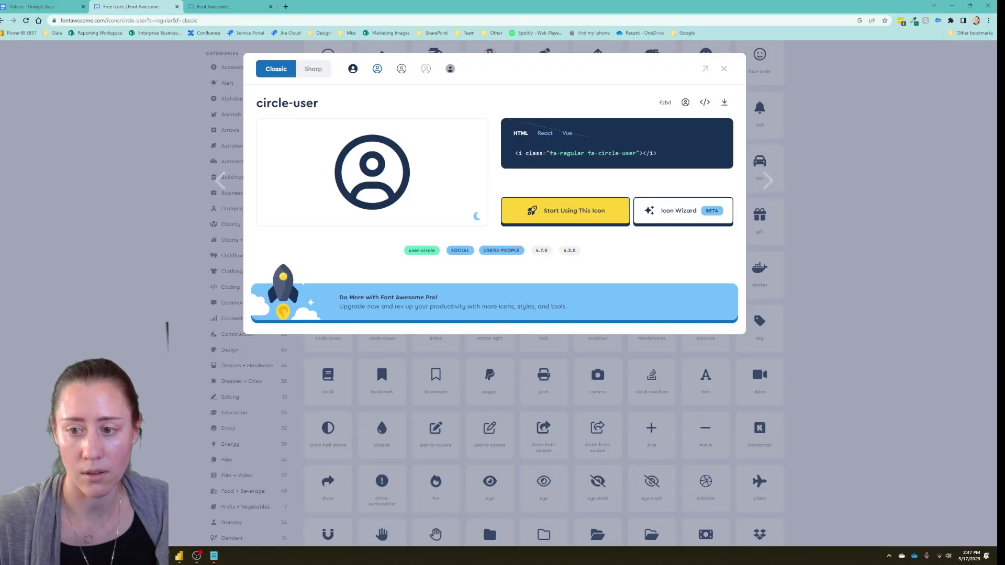
{"action": "key", "text": "ctrl+Tab"}
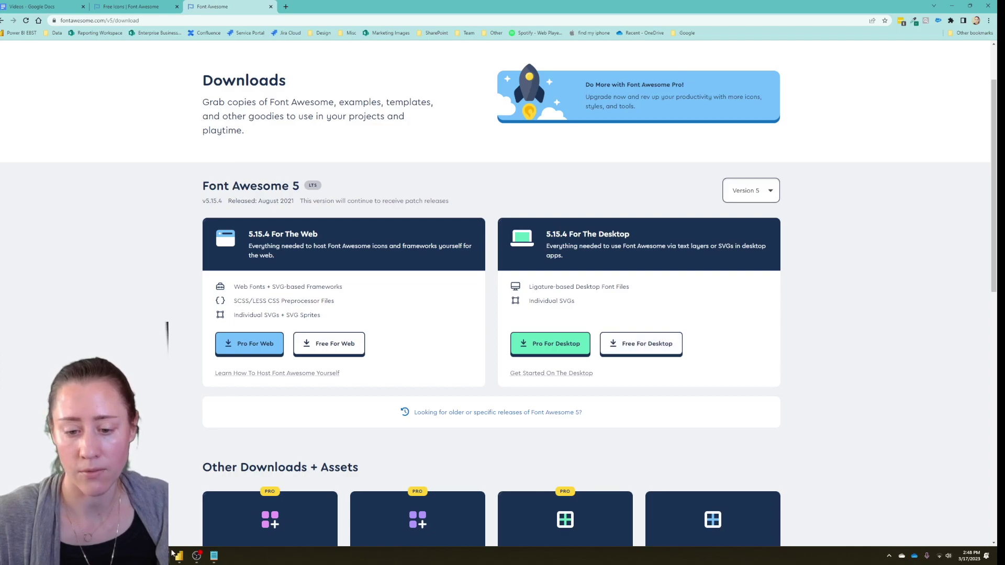
{"action": "scroll", "coordinate": [416, 212], "scroll_direction": "up", "scroll_amount": 5}
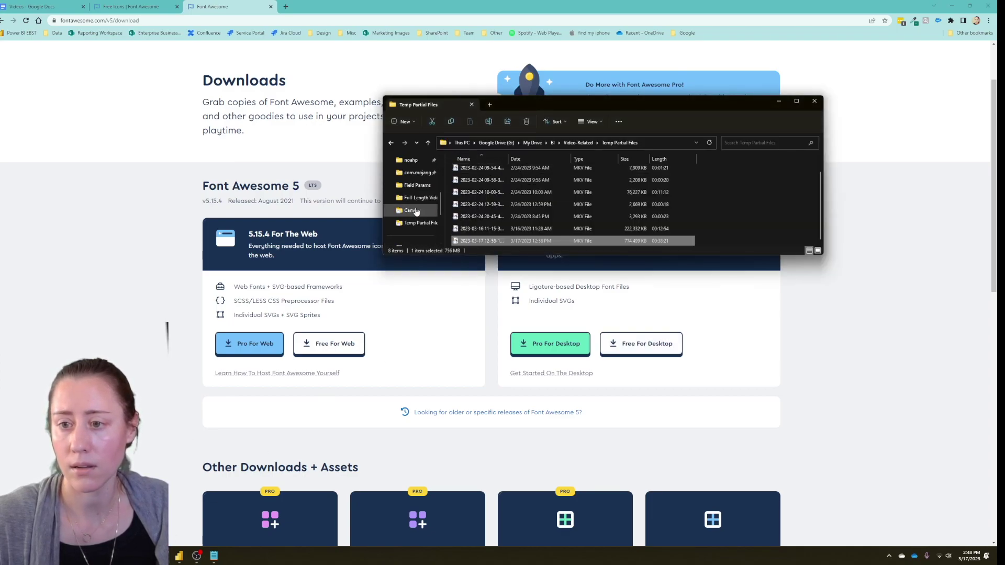
{"action": "scroll", "coordinate": [417, 198], "scroll_direction": "up", "scroll_amount": 2}
{"action": "left_click", "coordinate": [413, 211]}
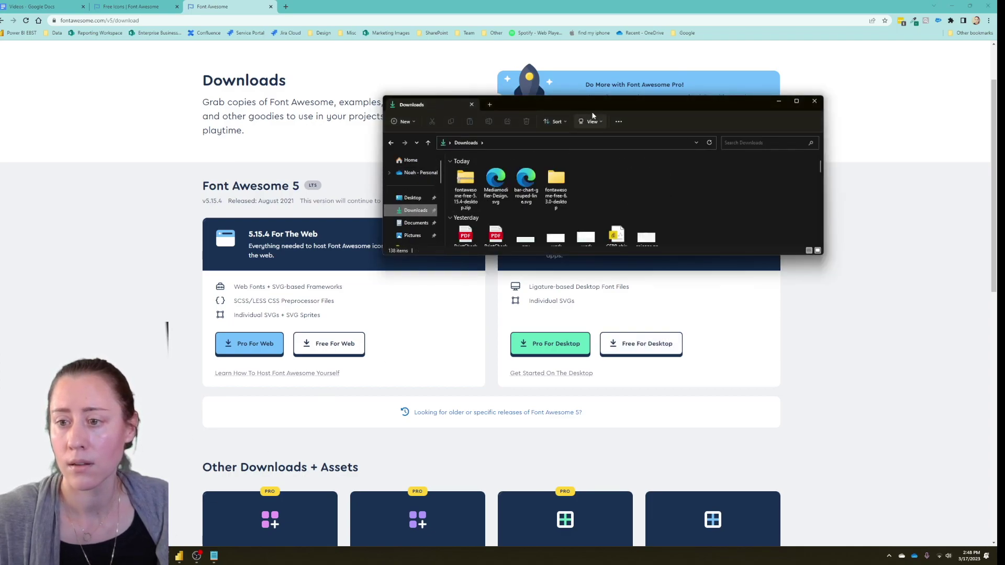
{"action": "double_click", "coordinate": [556, 188]}
{"action": "double_click", "coordinate": [463, 183]}
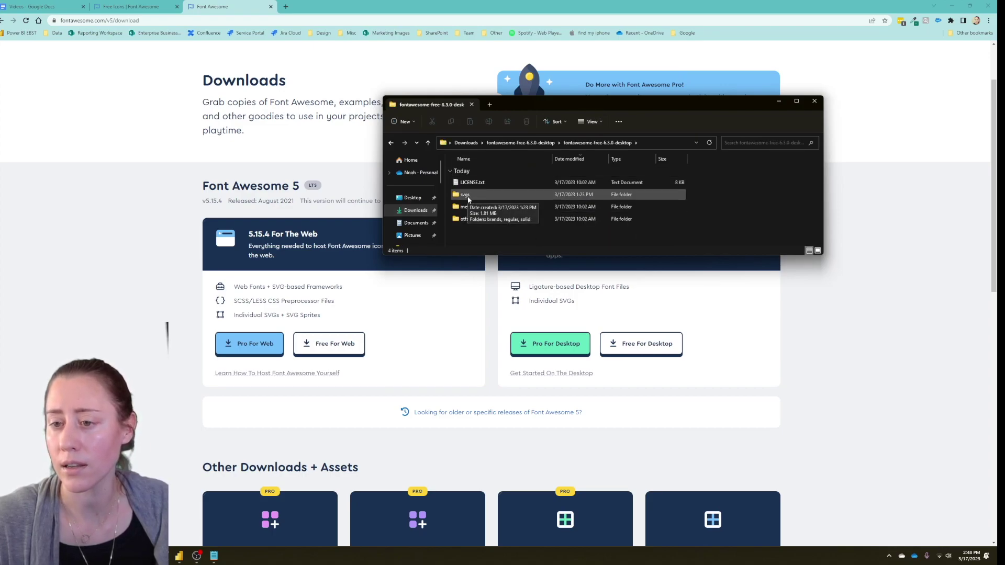
{"action": "double_click", "coordinate": [473, 184]}
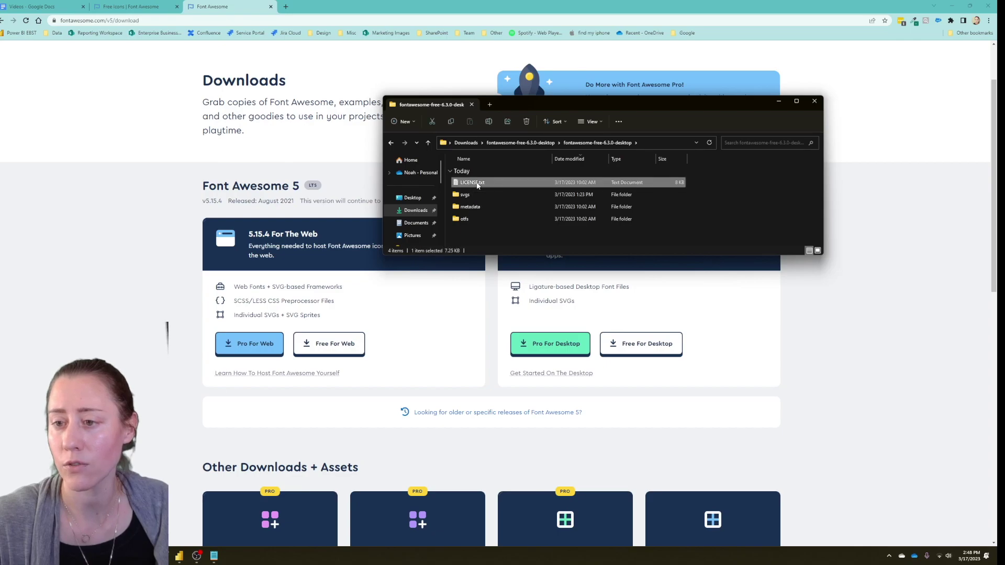
- Read the Font Awesome Free License paragraph in LICENSE.txt, and close Notepad without saving the other open SVG text file
{"action": "left_click_drag", "start_coordinate": [190, 255], "coordinate": [338, 272]}
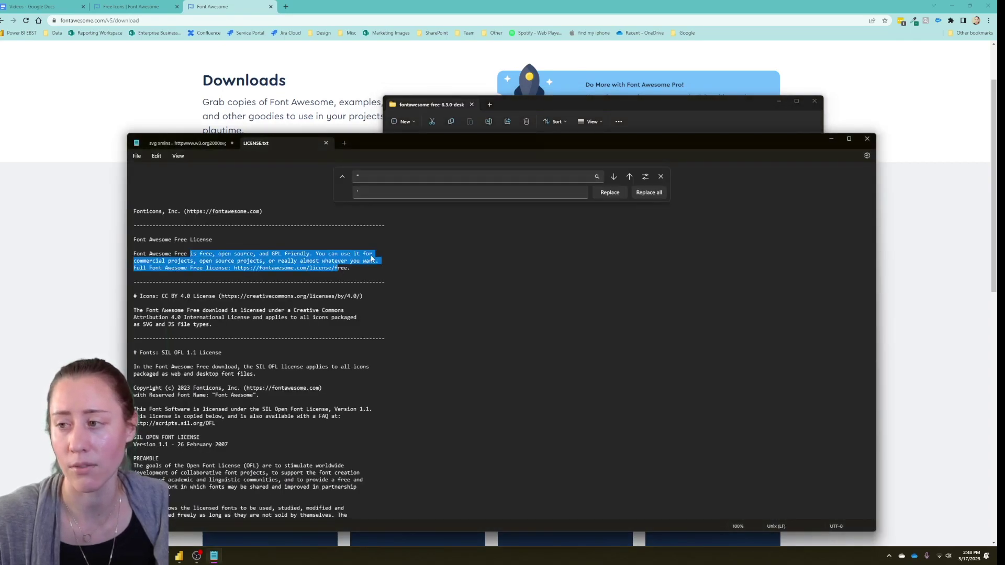
{"action": "left_click", "coordinate": [866, 139]}
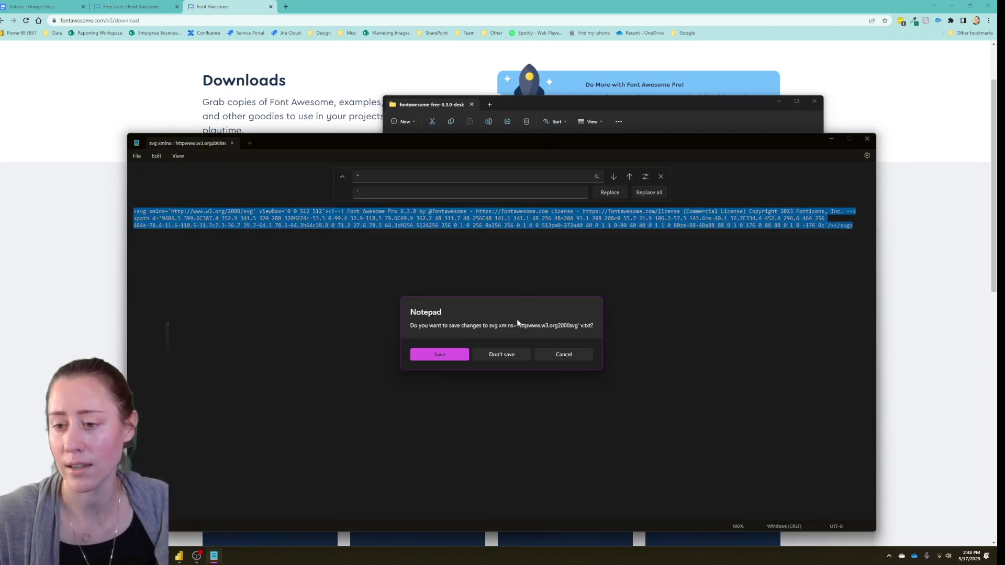
{"action": "left_click", "coordinate": [506, 354]}
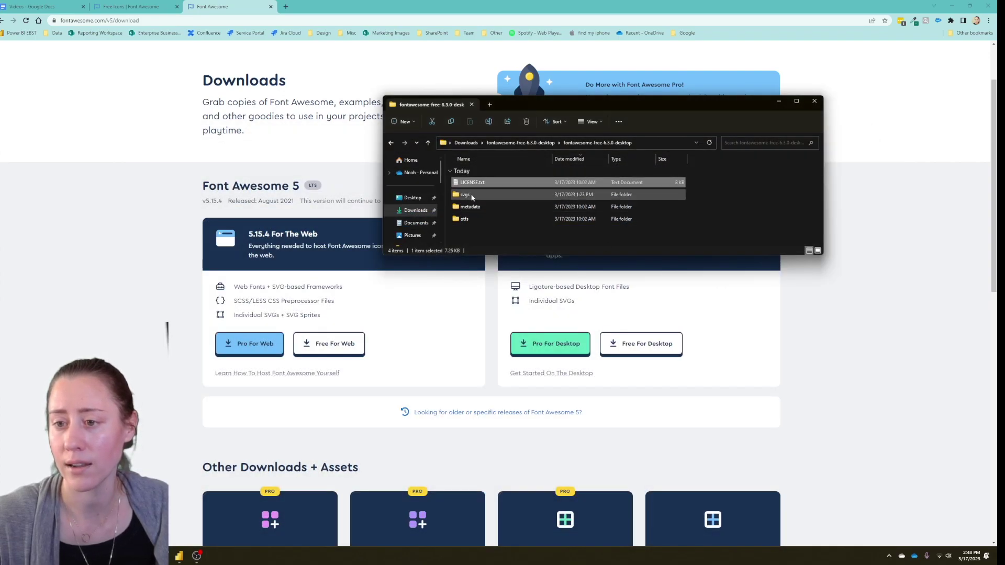
- View worm.svg from the solid subfolder of svgs, and close its preview
{"action": "double_click", "coordinate": [472, 196]}
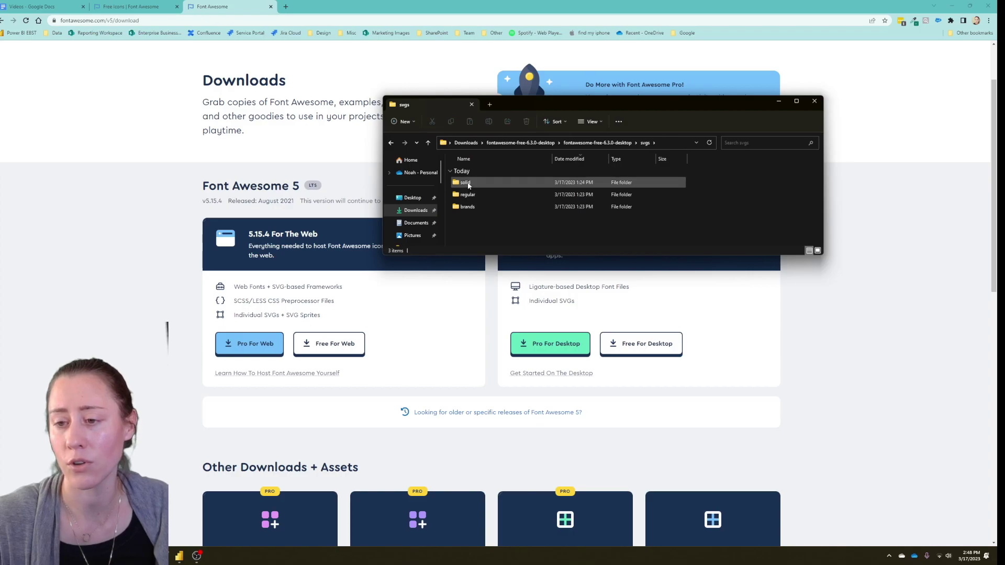
{"action": "double_click", "coordinate": [468, 184]}
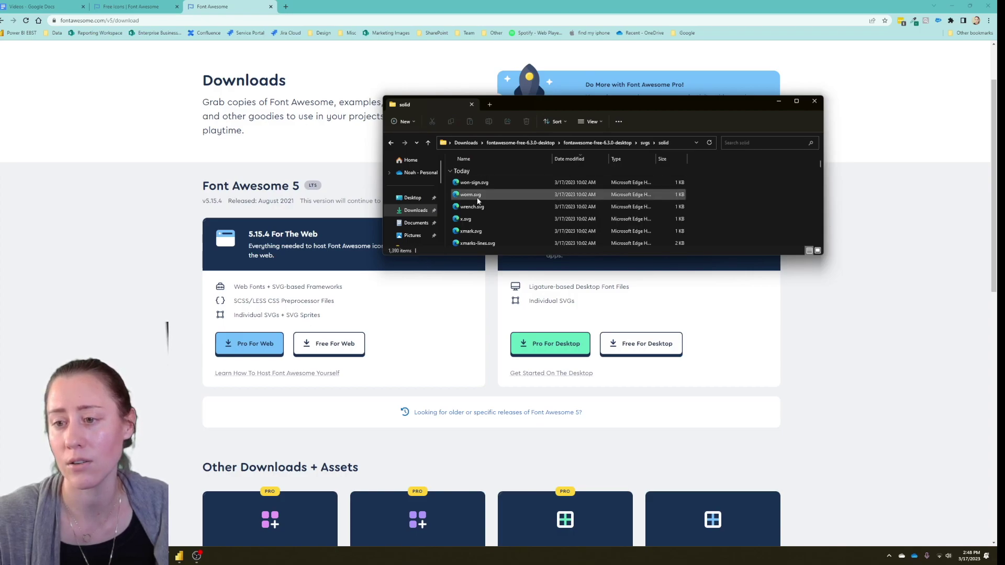
{"action": "double_click", "coordinate": [471, 195]}
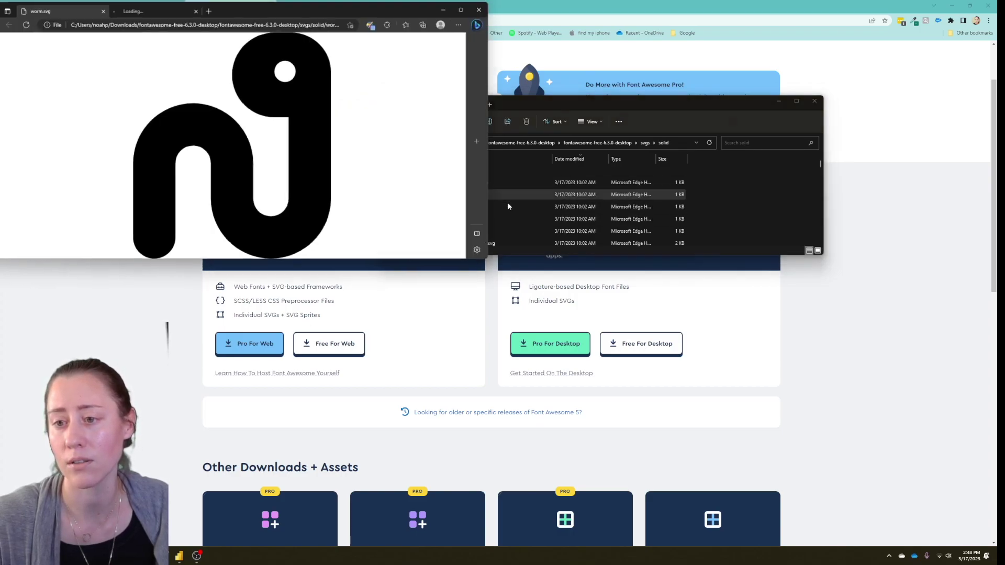
{"action": "left_click", "coordinate": [482, 8]}
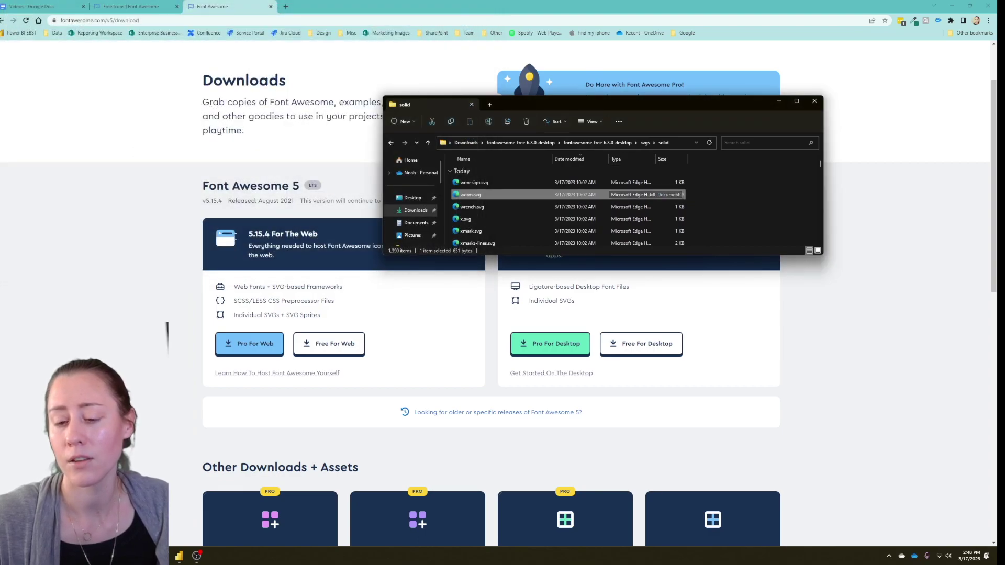
- Switch to the AdventureWorks report in Power BI Desktop and open its queries in the Power Query Editor for transforming data
{"action": "mouse_move", "coordinate": [179, 557]}
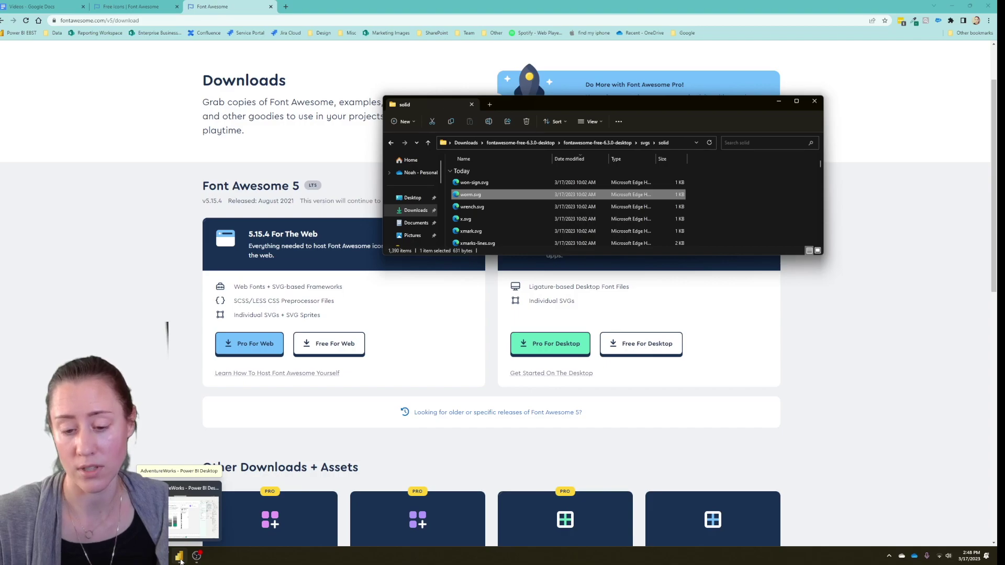
{"action": "left_click", "coordinate": [180, 558]}
{"action": "left_click", "coordinate": [695, 367]}
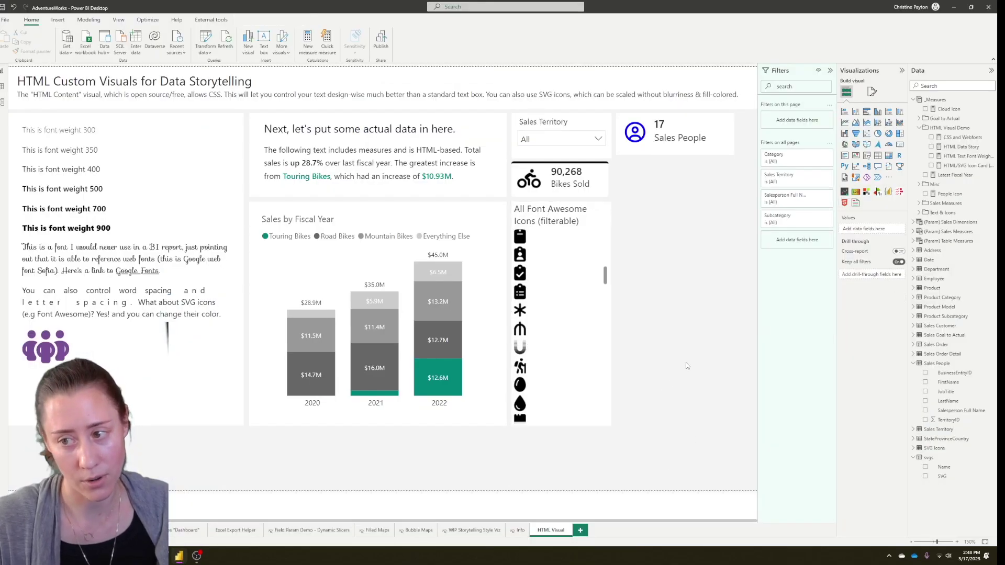
{"action": "left_click", "coordinate": [610, 346]}
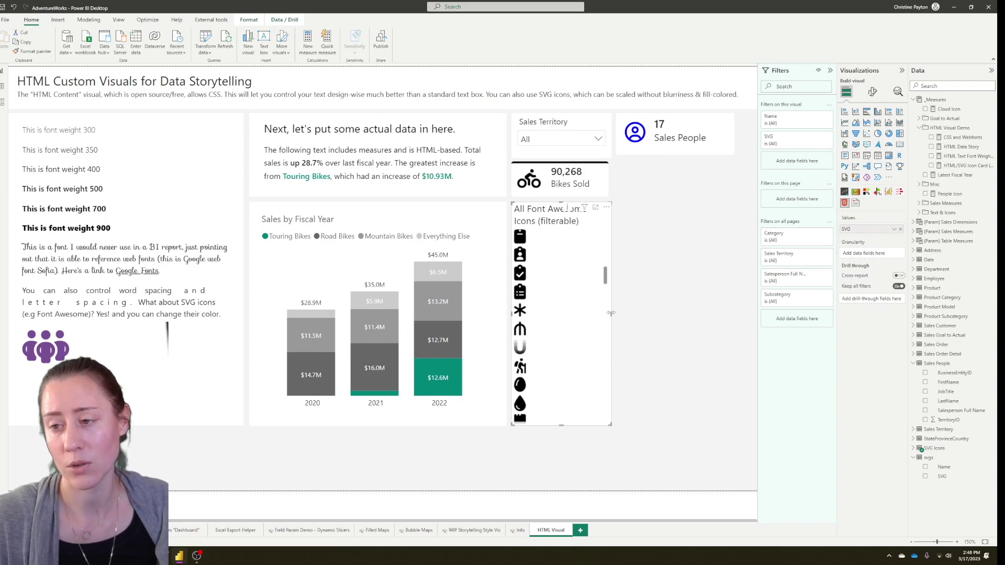
{"action": "left_click", "coordinate": [686, 234]}
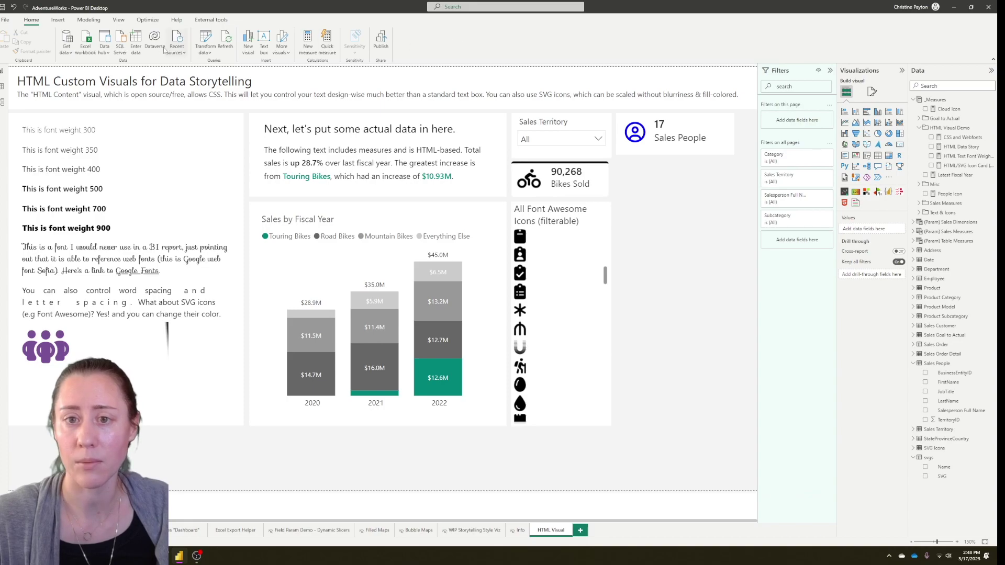
{"action": "left_click", "coordinate": [205, 51]}
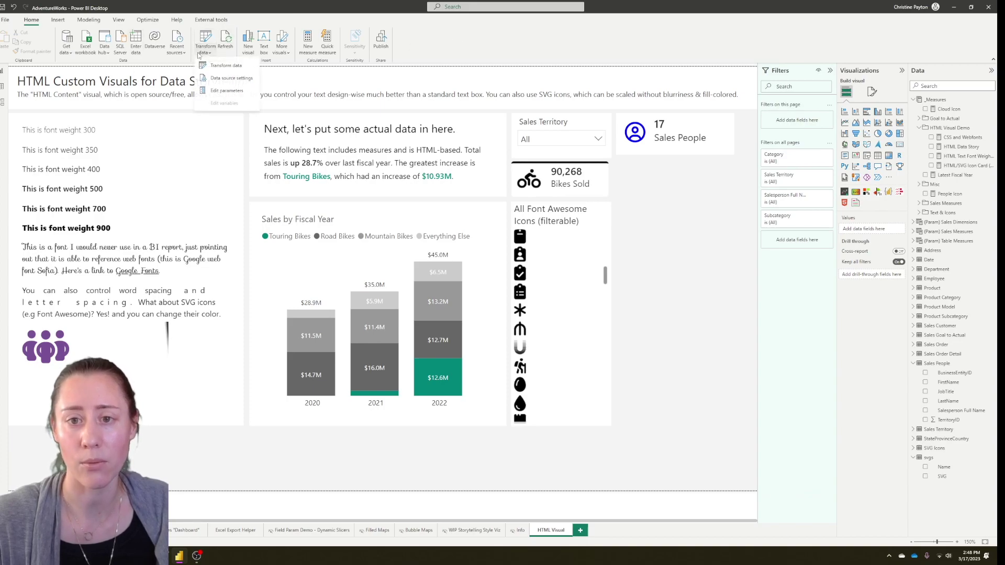
{"action": "left_click", "coordinate": [224, 66]}
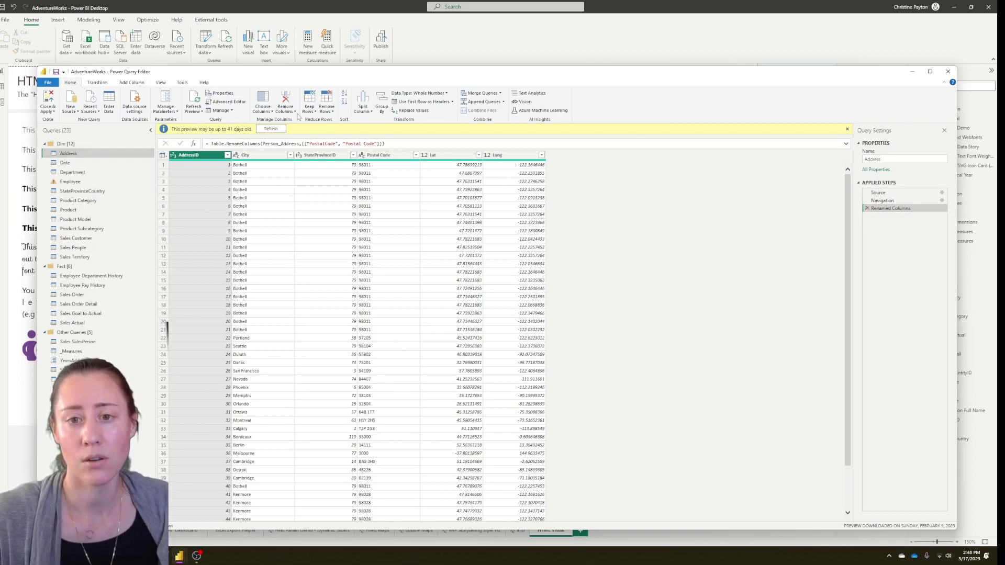
- Start a new query source using the Folder connector
{"action": "left_click", "coordinate": [72, 110]}
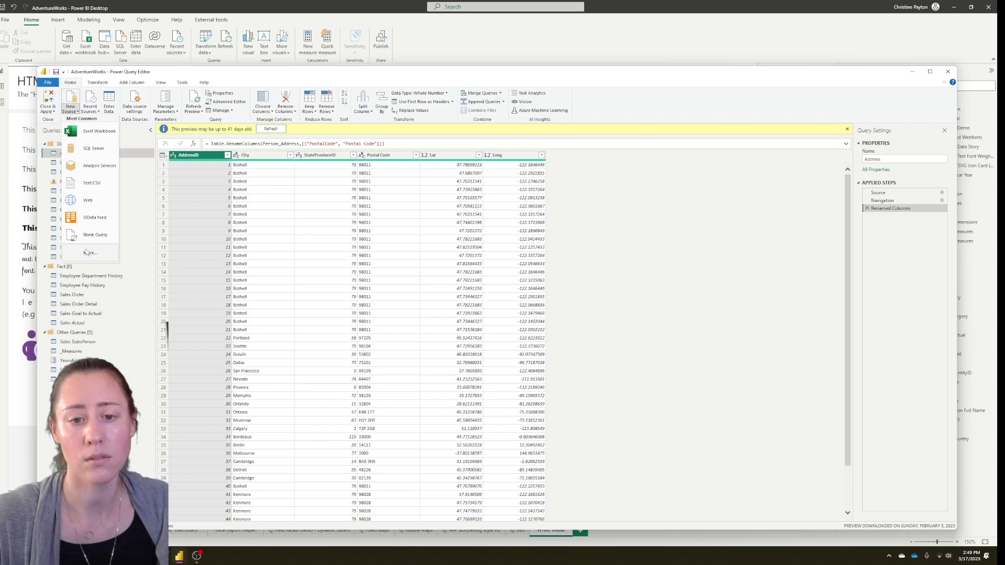
{"action": "key", "text": "Escape"}
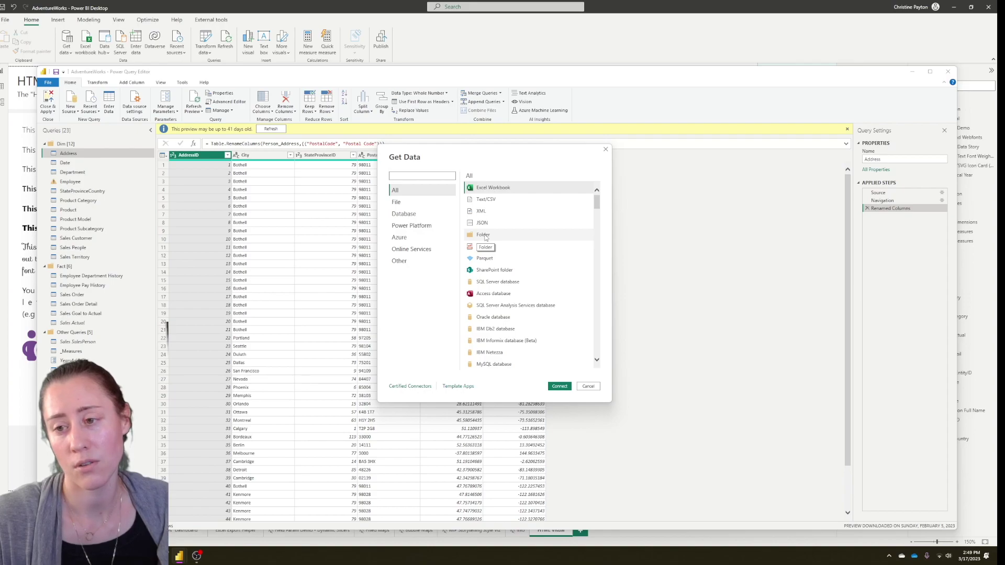
{"action": "left_click", "coordinate": [485, 236]}
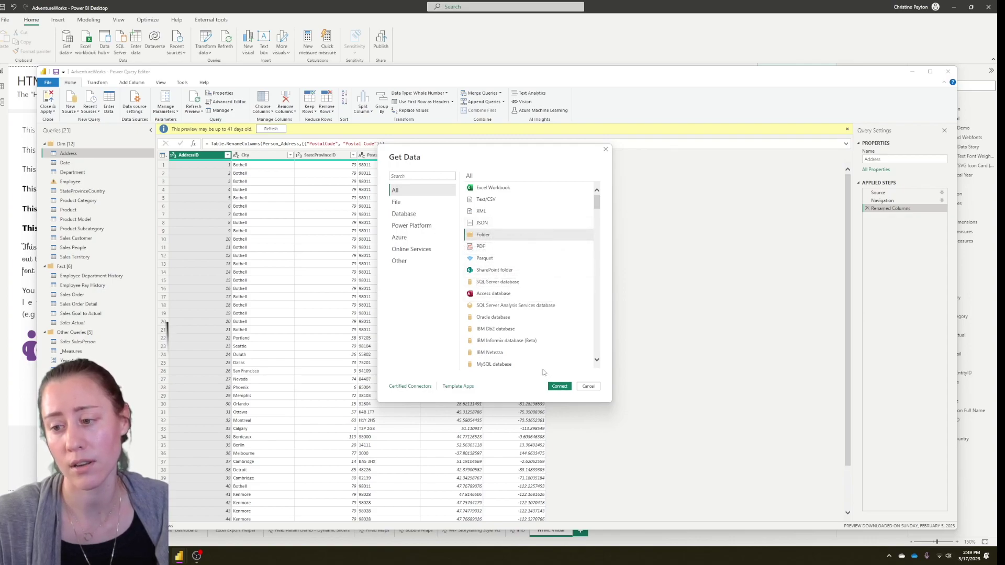
{"action": "left_click", "coordinate": [559, 386]}
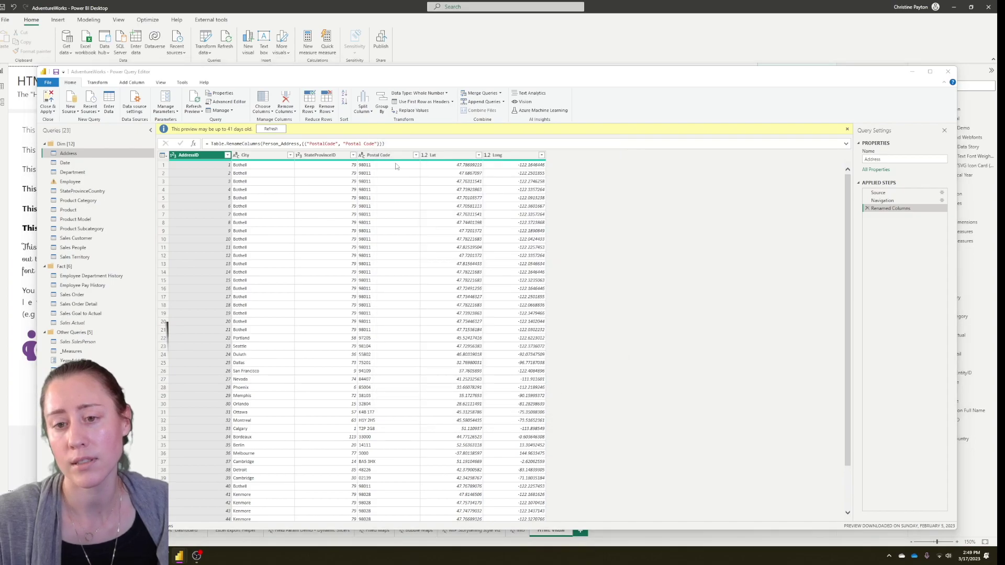
- Load the svgs folder from the fontawesome-free-6.3.0-desktop download with Transform Data, and move the new query into the Other Queries group
{"action": "left_click", "coordinate": [574, 265]}
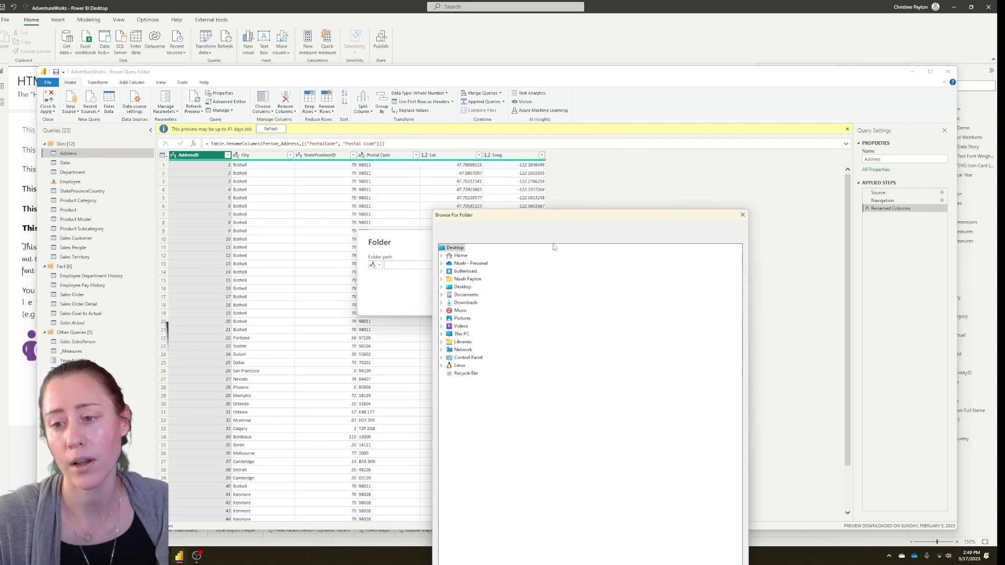
{"action": "left_click", "coordinate": [441, 303]}
{"action": "left_click", "coordinate": [477, 318]}
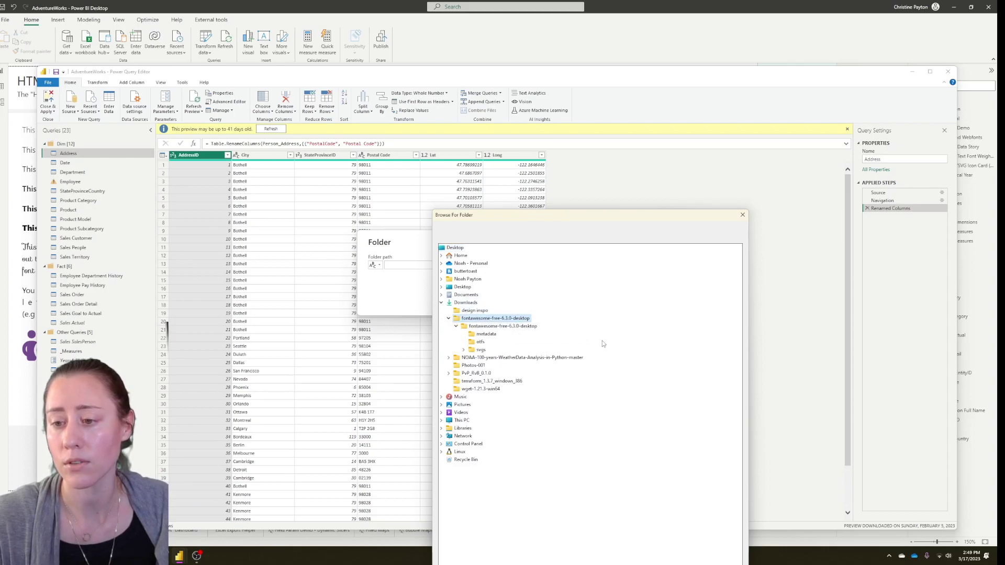
{"action": "left_click", "coordinate": [473, 350]}
{"action": "left_click_drag", "start_coordinate": [618, 227], "coordinate": [523, 129]}
{"action": "left_click", "coordinate": [601, 488]}
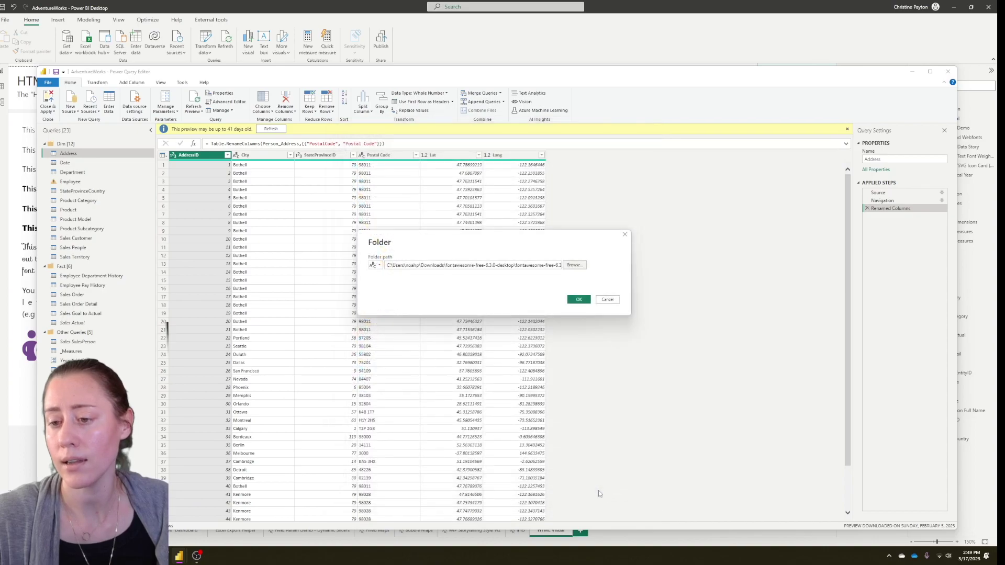
{"action": "left_click", "coordinate": [578, 300]}
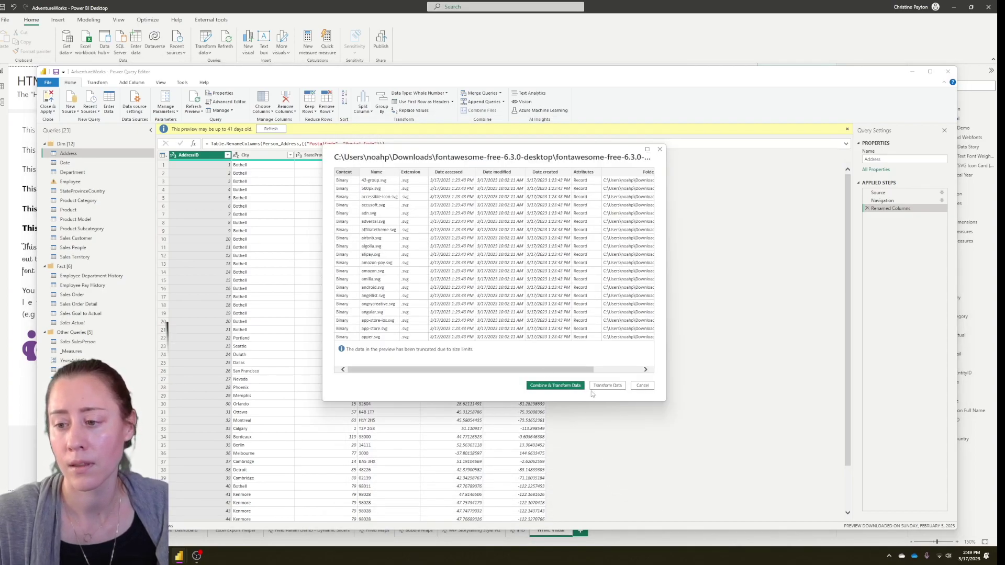
{"action": "left_click", "coordinate": [607, 386]}
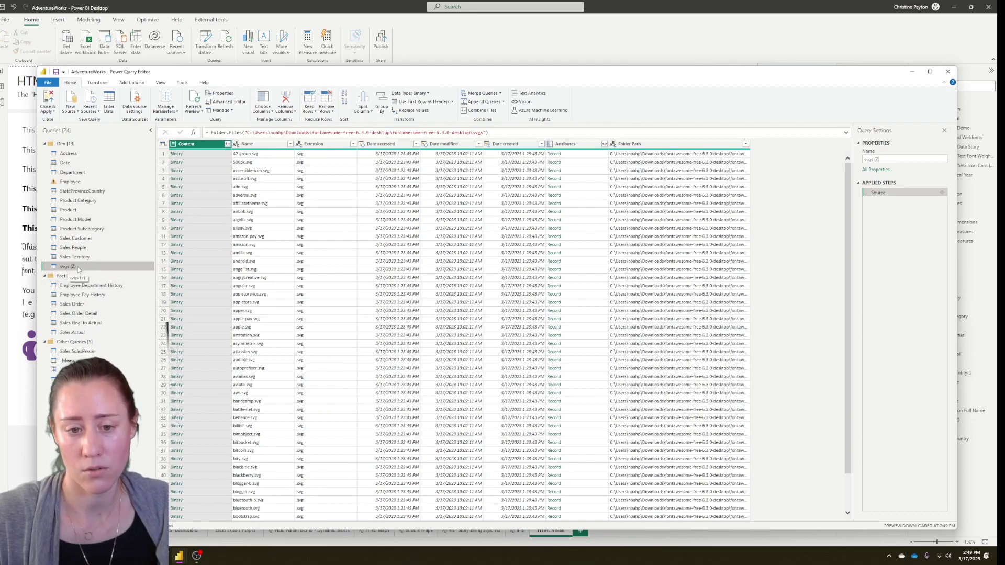
{"action": "left_click_drag", "start_coordinate": [79, 269], "coordinate": [82, 346]}
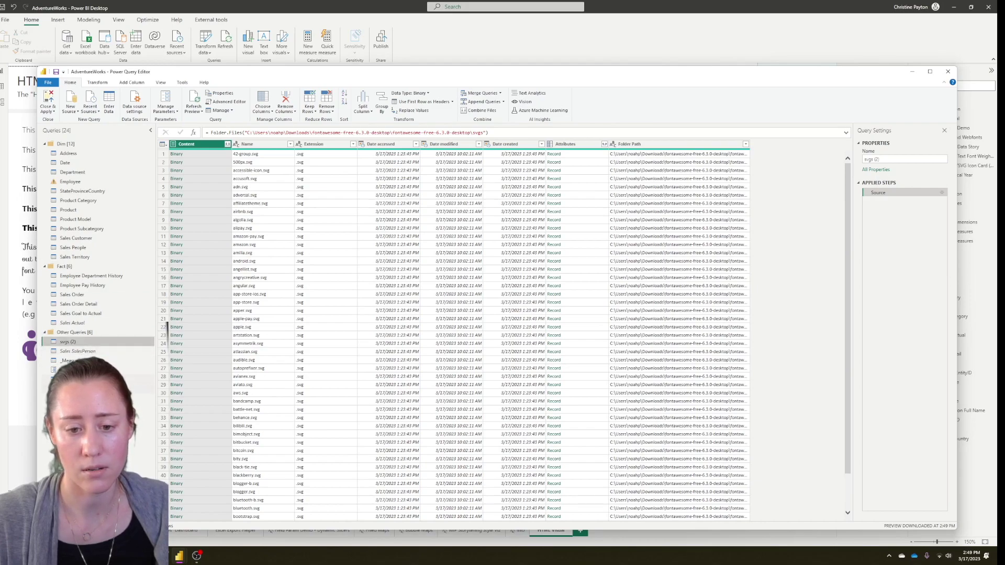
- Copy the #"expand svg" Table.AddColumn line from the SVG Icons query's code, leaving that query unedited
{"action": "left_click", "coordinate": [225, 102]}
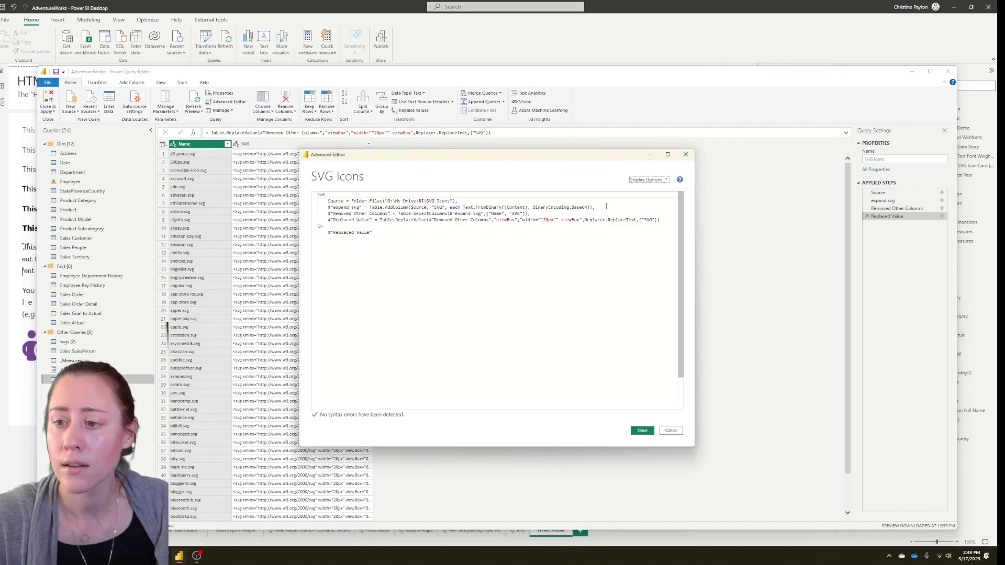
{"action": "left_click_drag", "start_coordinate": [600, 207], "coordinate": [330, 208]}
{"action": "key", "text": "ctrl+c"}
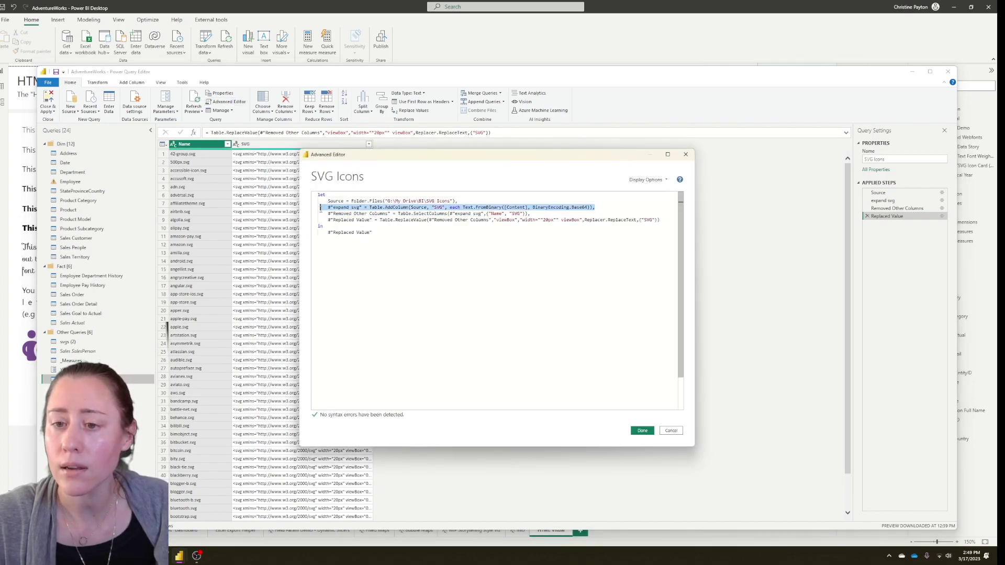
{"action": "left_click", "coordinate": [686, 155]}
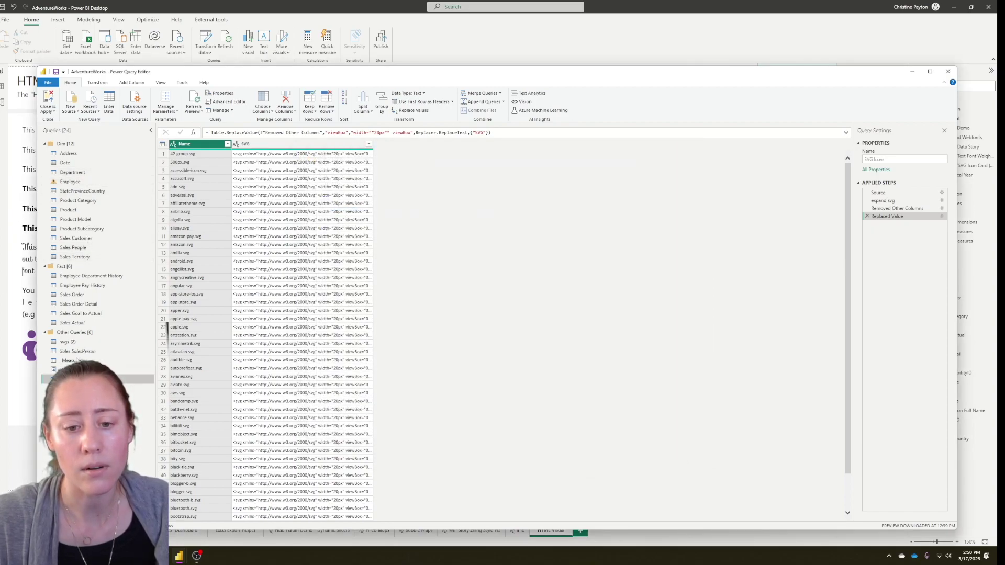
- Rename the svgs (2) query to SVG Demo
{"action": "left_click", "coordinate": [74, 343]}
{"action": "double_click", "coordinate": [74, 344]}
{"action": "type", "text": "SVG"}
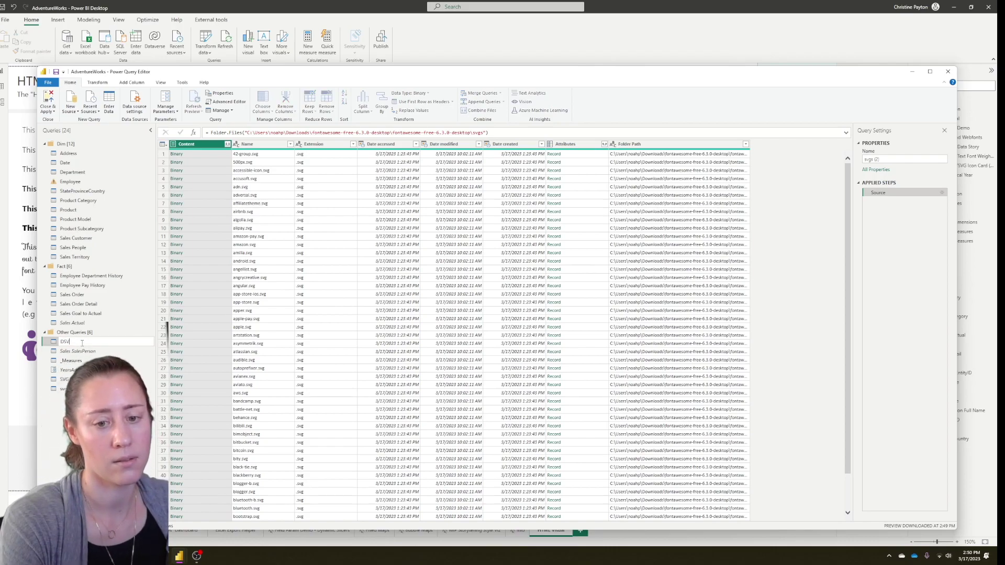
{"action": "type", "text": " Demo"}
{"action": "key", "text": "Return"}
- Add a comma after the SVG Demo query's Source line and paste the copied #"expand svg" line below it without its trailing comma
{"action": "left_click", "coordinate": [225, 102]}
{"action": "left_click", "coordinate": [636, 201]}
{"action": "type", "text": ","}
{"action": "key", "text": "Return"}
{"action": "key", "text": "ctrl+v"}
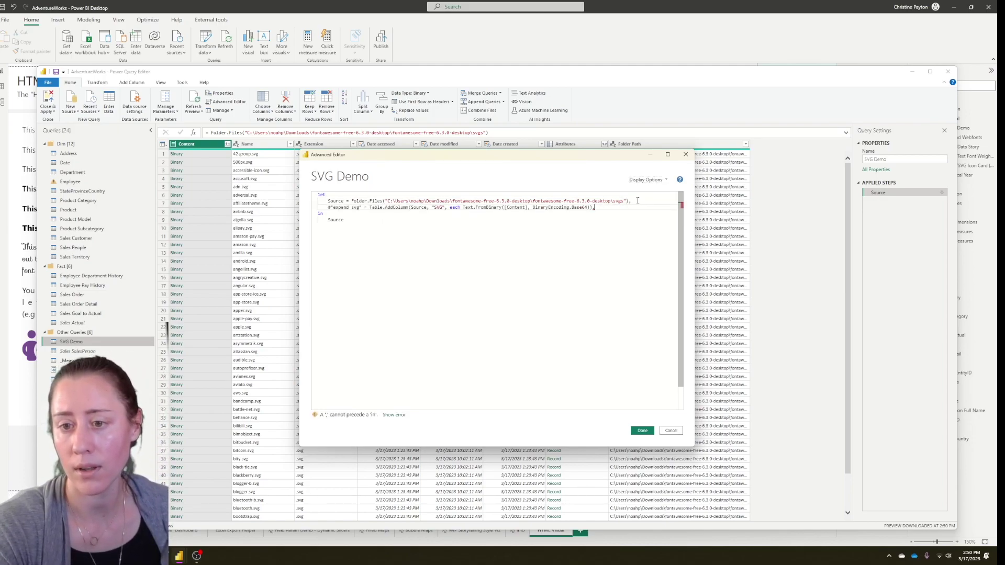
{"action": "key", "text": "BackSpace"}
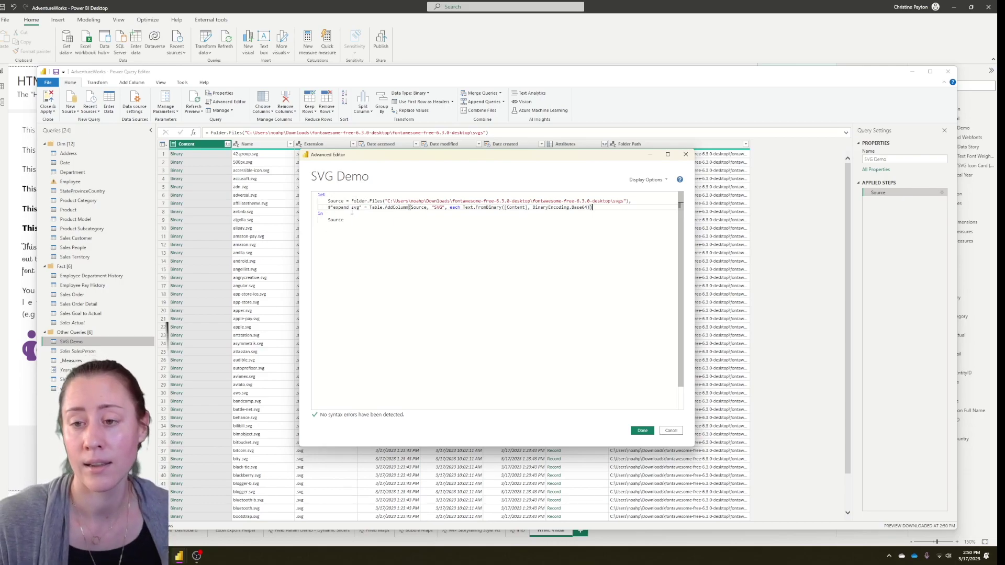
- Replace Source in the SVG Demo query's in clause with #"expand svg" as the returned step
{"action": "left_click_drag", "start_coordinate": [361, 208], "coordinate": [329, 209]}
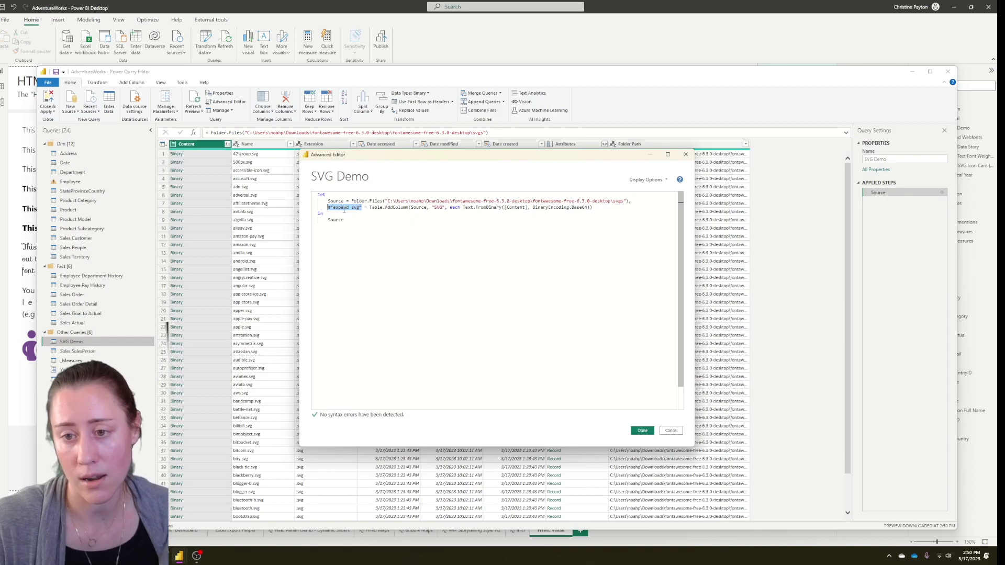
{"action": "double_click", "coordinate": [336, 220]}
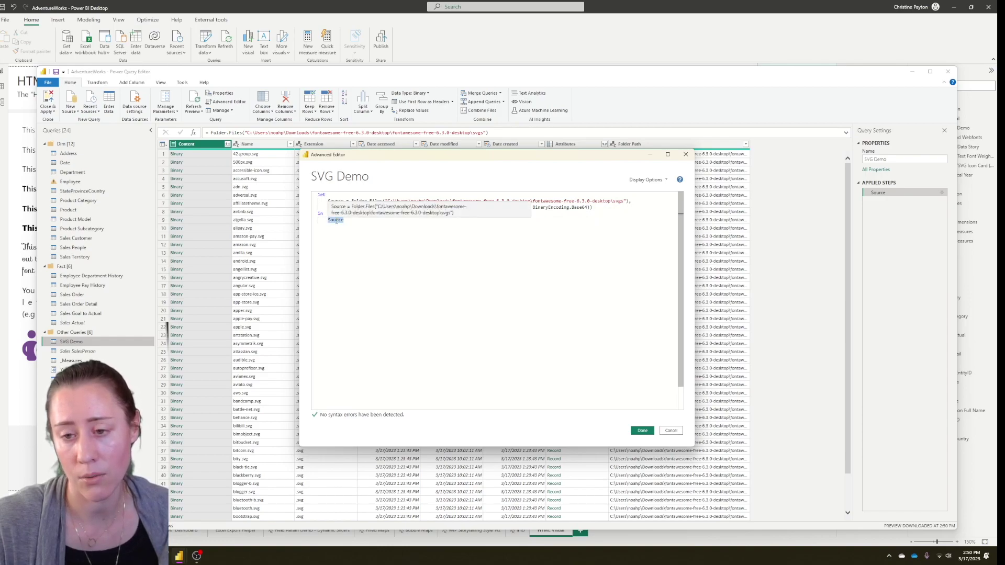
{"action": "type", "text": "#\"expand svg\""}
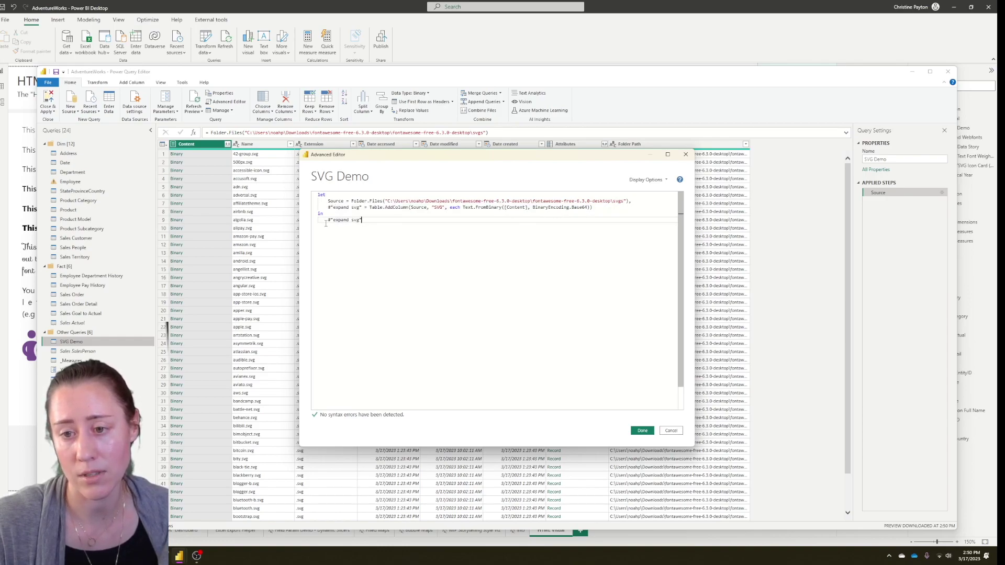
{"action": "left_click_drag", "start_coordinate": [328, 220], "coordinate": [372, 220]}
{"action": "left_click", "coordinate": [385, 236]}
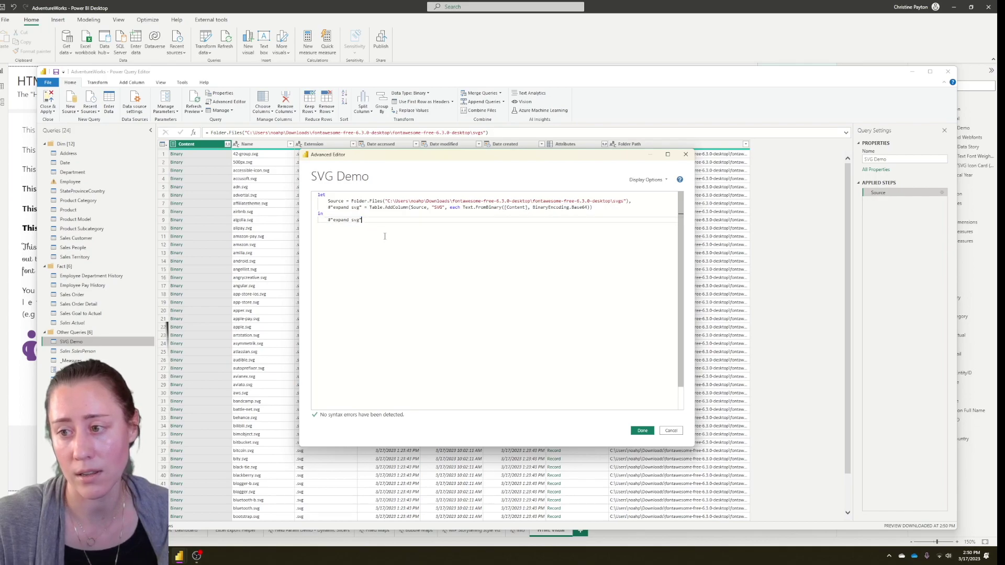
- Review the Table.AddColumn arguments, apply the SVG Demo query's edited code, and preview the algolia.svg row's SVG text
{"action": "left_click_drag", "start_coordinate": [370, 207], "coordinate": [411, 208]}
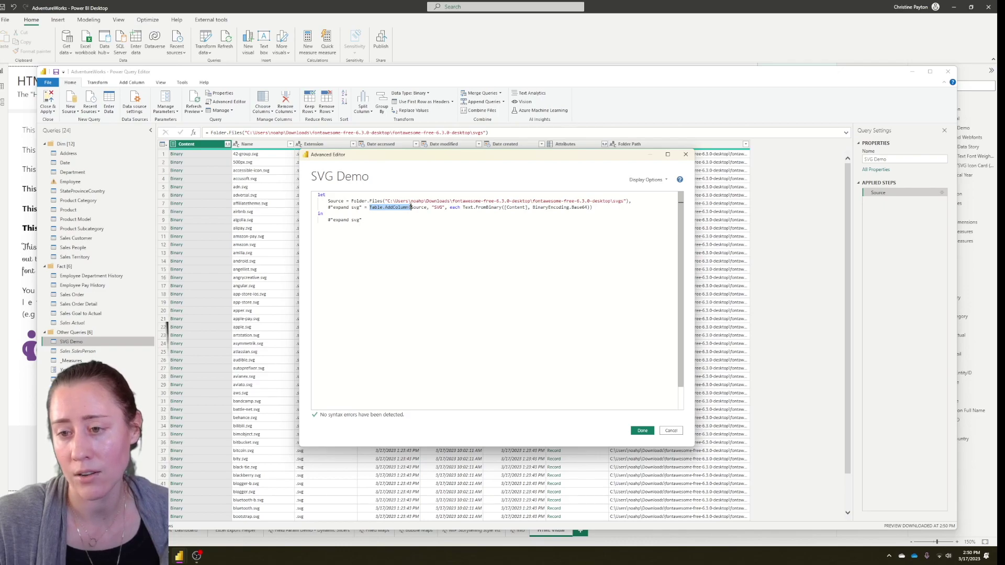
{"action": "double_click", "coordinate": [434, 207]}
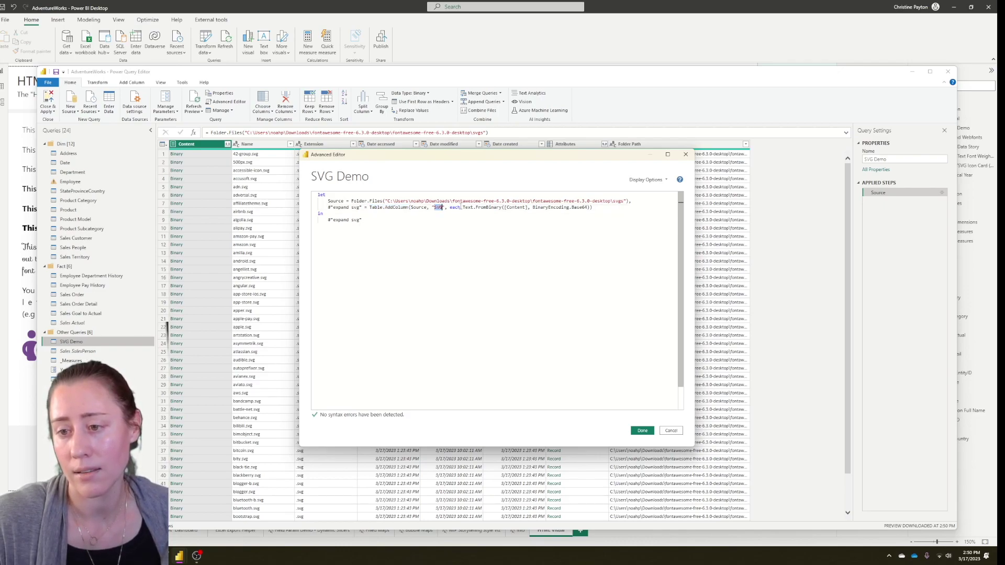
{"action": "left_click_drag", "start_coordinate": [489, 207], "coordinate": [528, 207]}
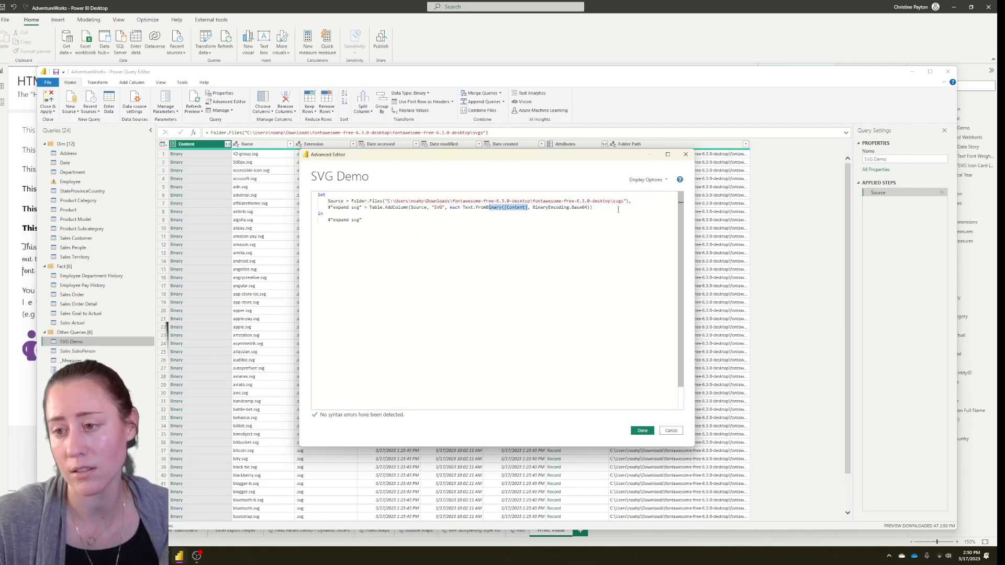
{"action": "left_click_drag", "start_coordinate": [562, 208], "coordinate": [593, 208]}
{"action": "left_click", "coordinate": [592, 208]}
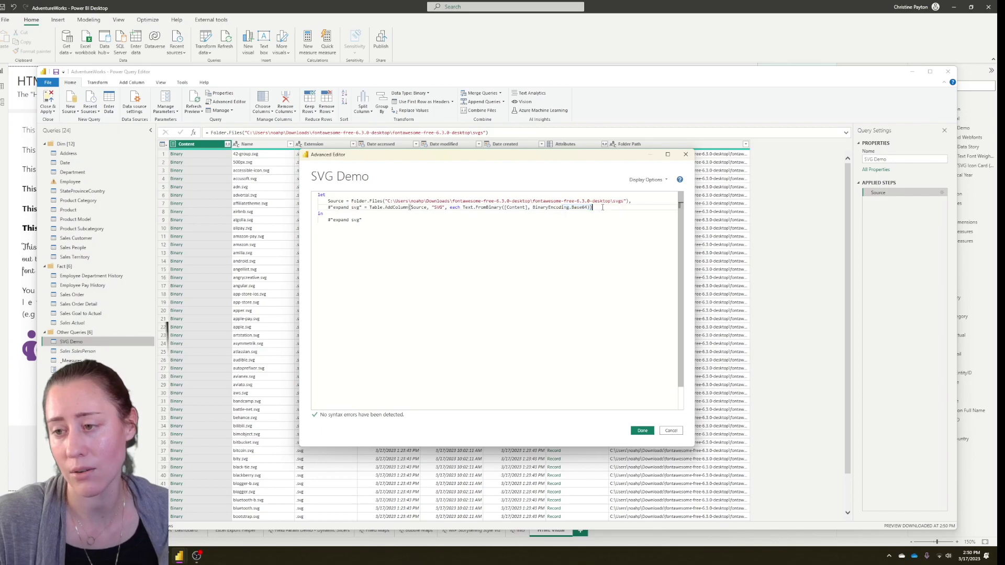
{"action": "left_click", "coordinate": [643, 430]}
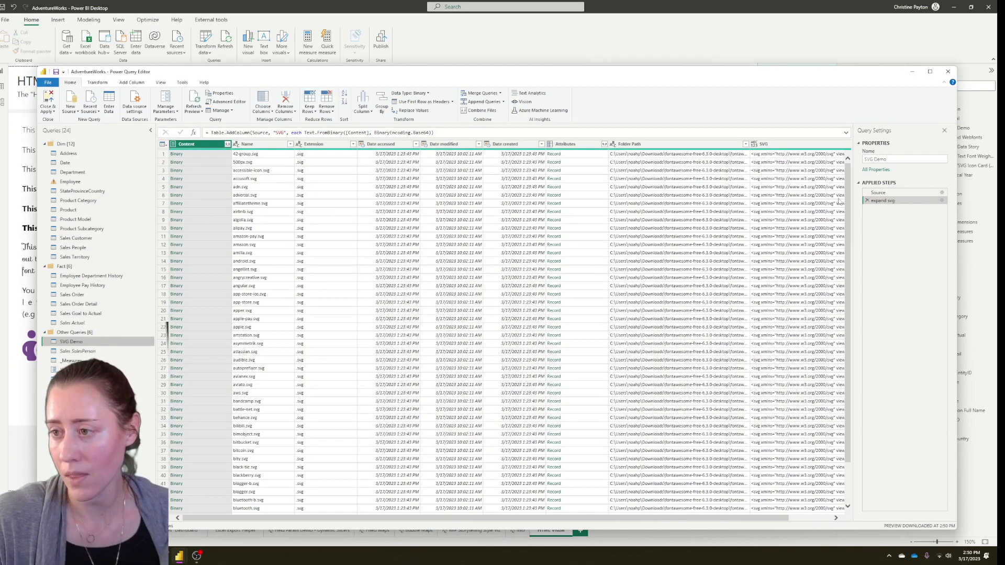
{"action": "left_click", "coordinate": [778, 220]}
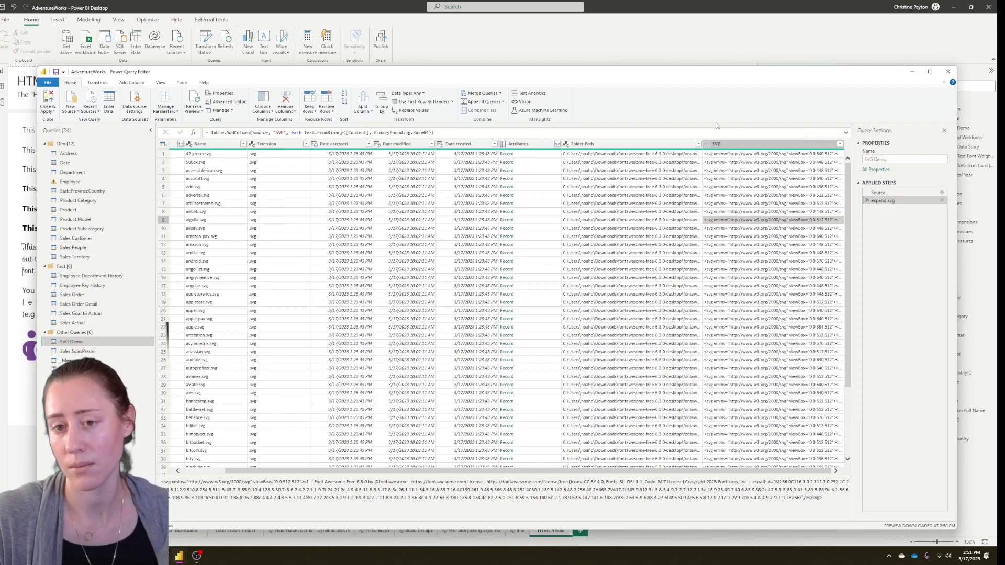
- Keep only the Name and SVG columns in the SVG Demo query, removing all other columns
{"action": "left_click", "coordinate": [726, 146]}
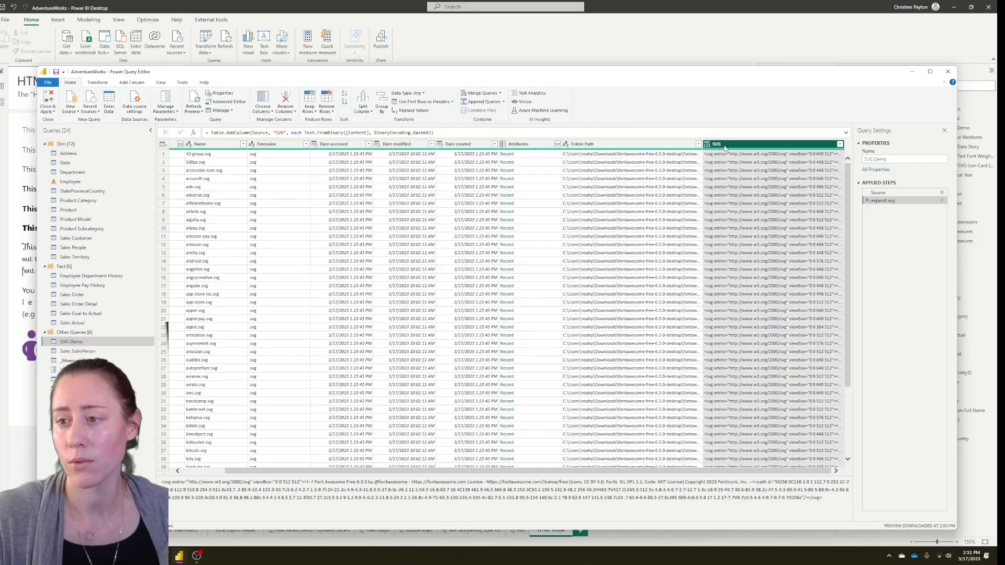
{"action": "left_click_drag", "start_coordinate": [589, 400], "coordinate": [542, 400]}
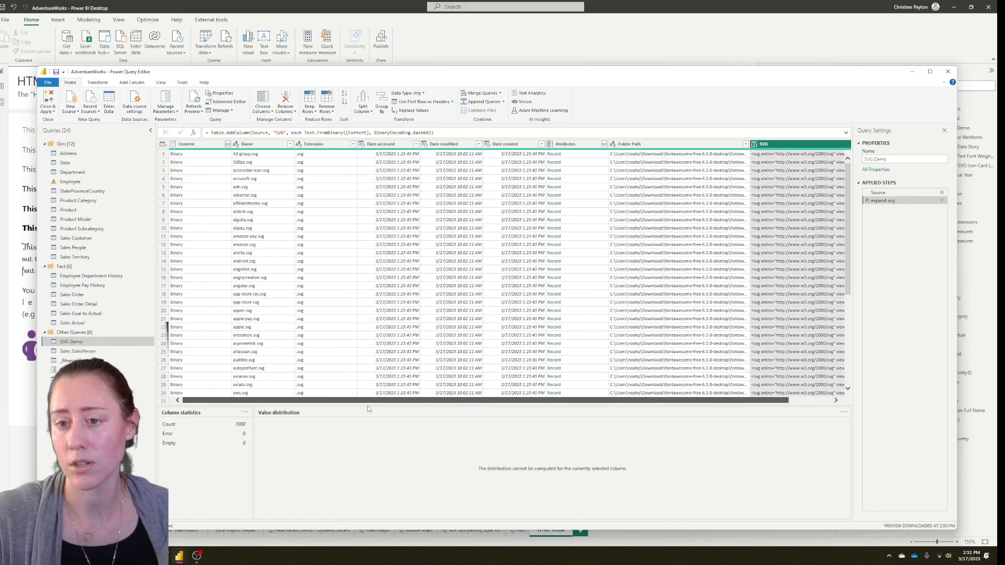
{"action": "left_click", "coordinate": [247, 144]}
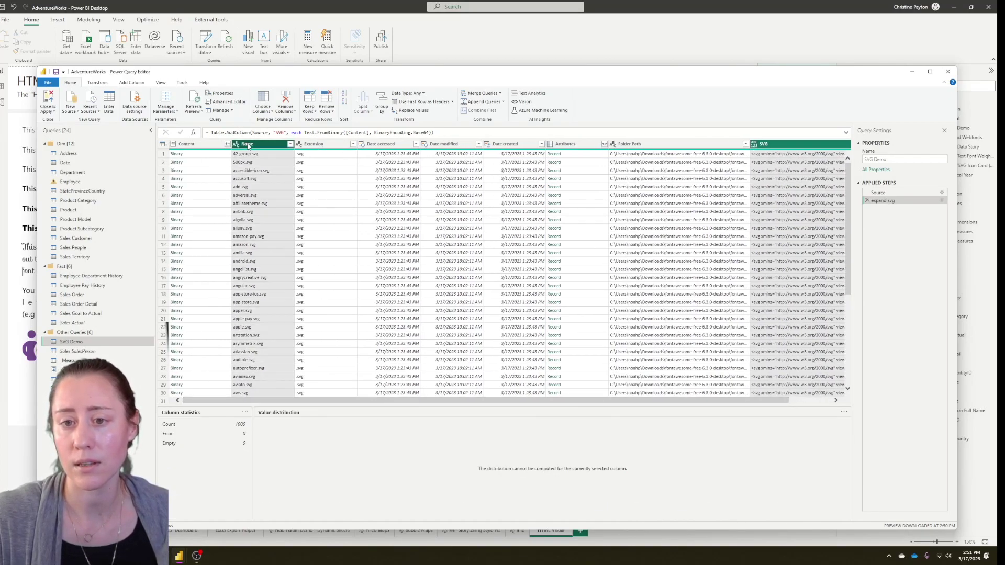
{"action": "right_click", "coordinate": [265, 145]}
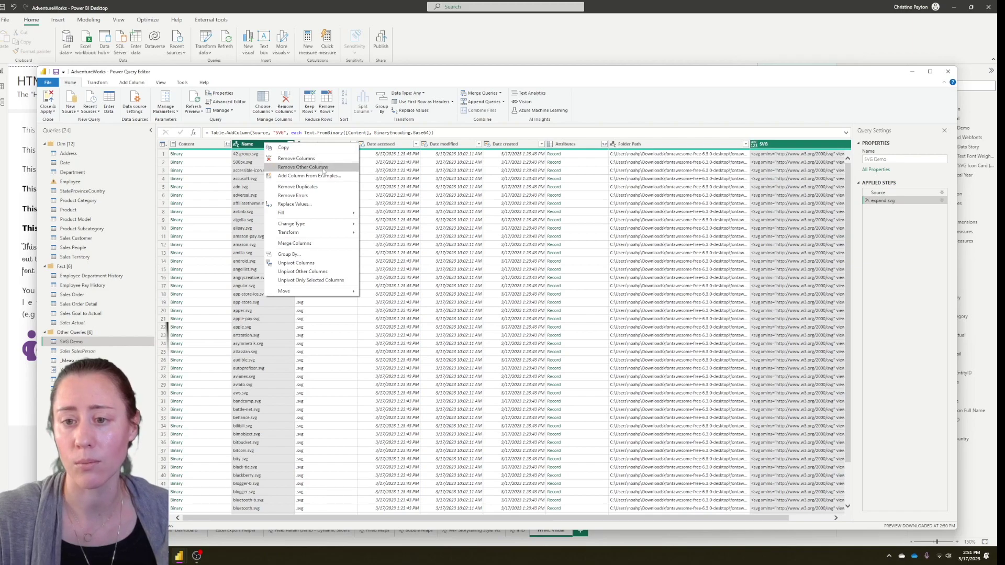
{"action": "left_click", "coordinate": [304, 167]}
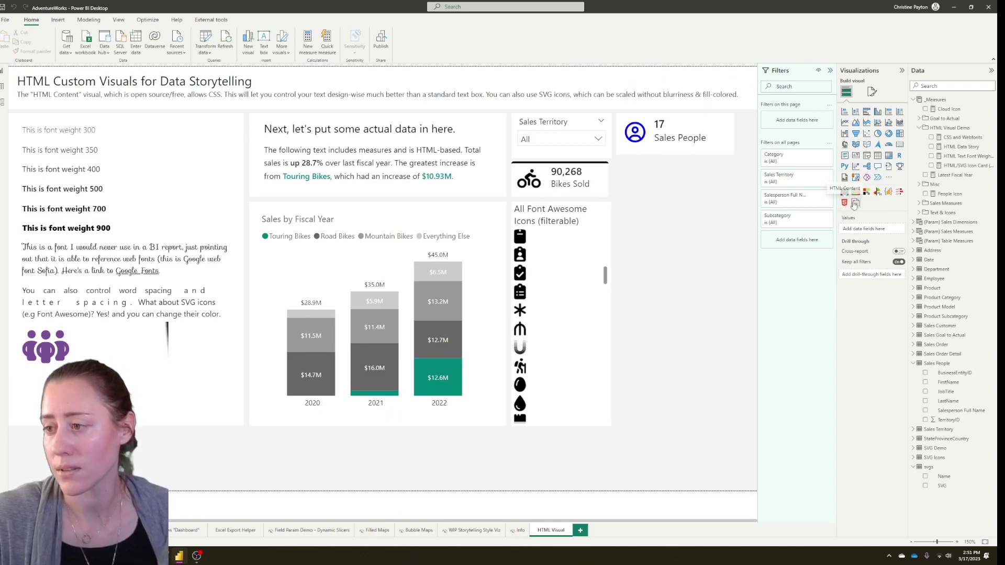
- Add an HTML Content visual showing the SVG Demo table's SVG field as its values, and shrink it on the report page
{"action": "left_click", "coordinate": [843, 205]}
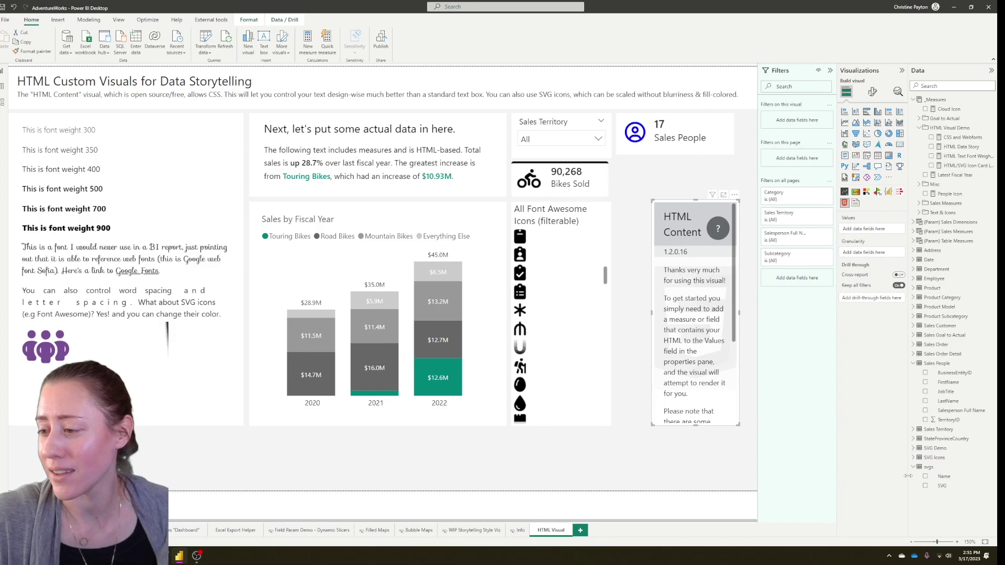
{"action": "left_click", "coordinate": [912, 449]}
{"action": "left_click_drag", "start_coordinate": [949, 471], "coordinate": [872, 229]}
{"action": "left_click_drag", "start_coordinate": [653, 425], "coordinate": [676, 365]}
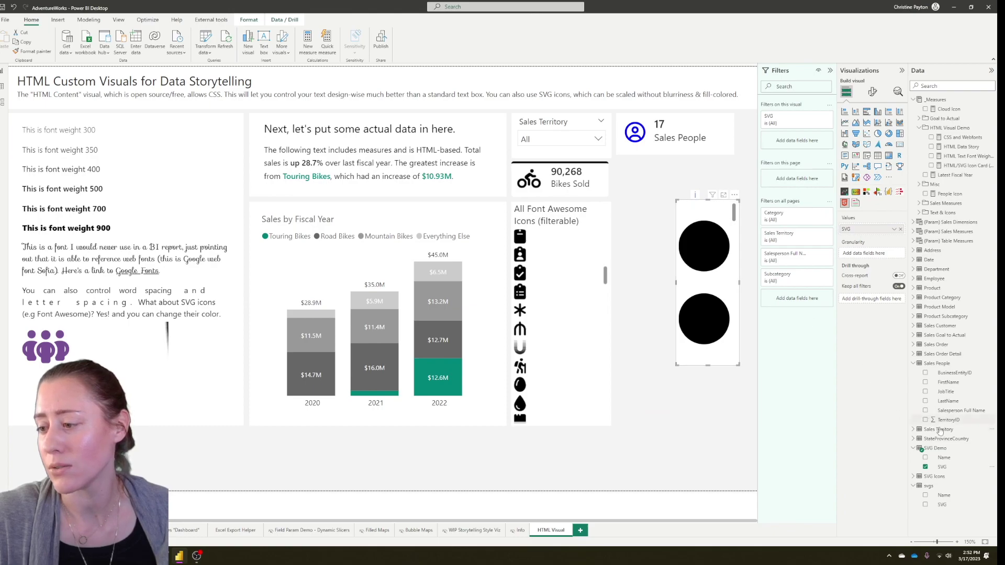
- Filter the new visual by SVG Demo's Name field, trying adversal.svg before leaving only algolia.svg selected
{"action": "left_click_drag", "start_coordinate": [941, 458], "coordinate": [795, 139]}
{"action": "scroll", "coordinate": [785, 189], "scroll_direction": "down", "scroll_amount": 1}
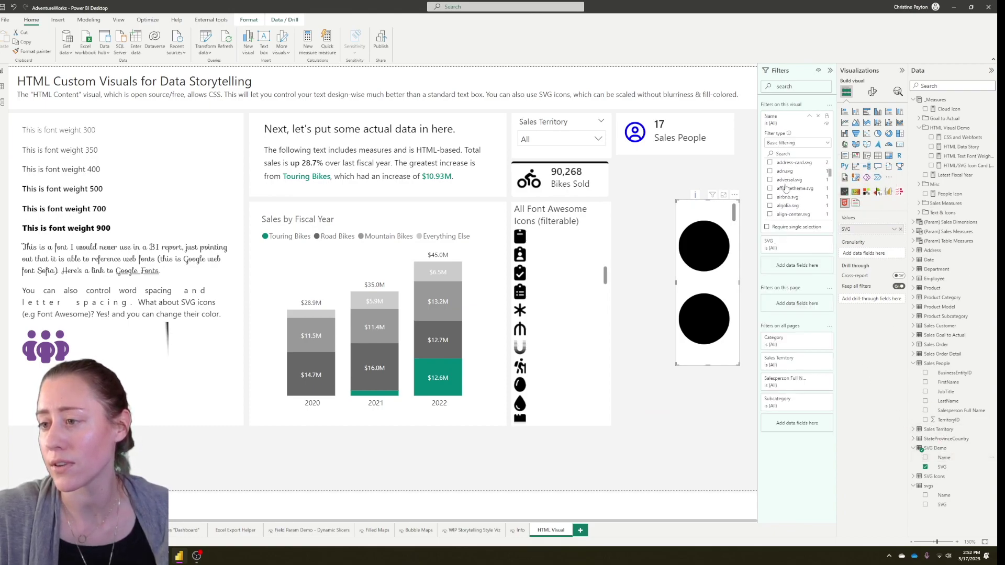
{"action": "left_click", "coordinate": [769, 180]}
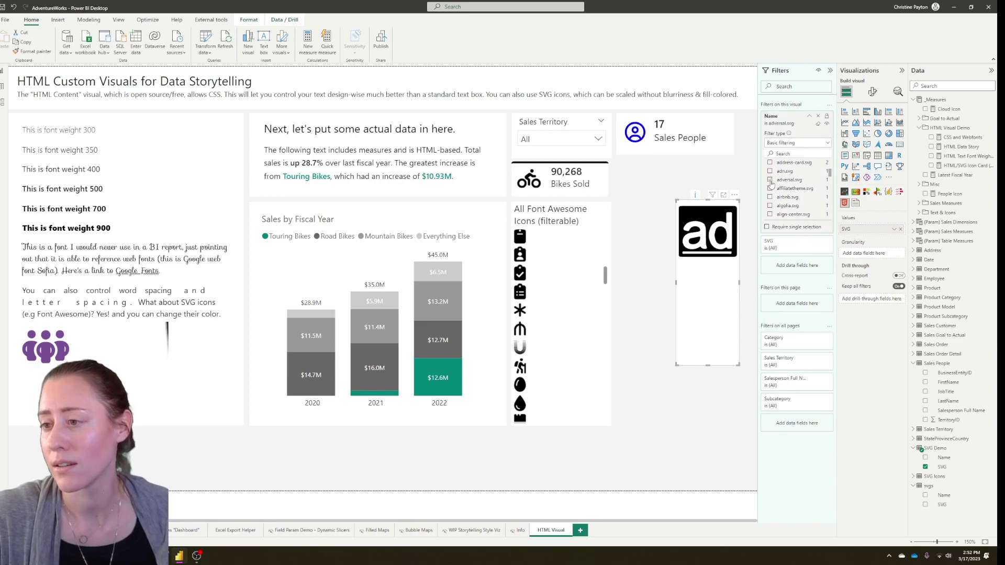
{"action": "left_click", "coordinate": [770, 180]}
{"action": "left_click", "coordinate": [769, 206]}
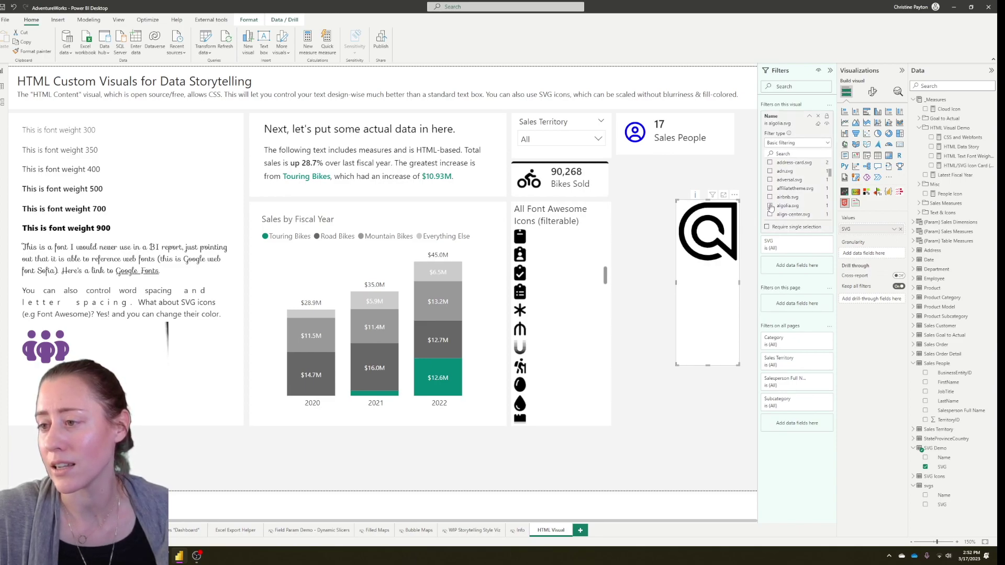
- Resize the icon visual to fit the single icon and place it directly below the Sales People card
{"action": "left_click_drag", "start_coordinate": [677, 364], "coordinate": [681, 267]}
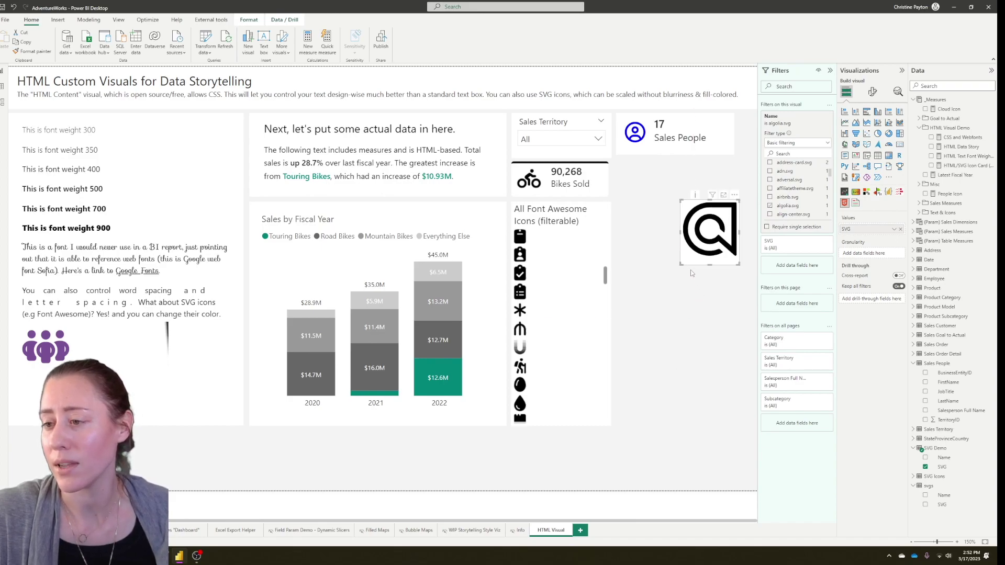
{"action": "left_click_drag", "start_coordinate": [734, 196], "coordinate": [669, 158]}
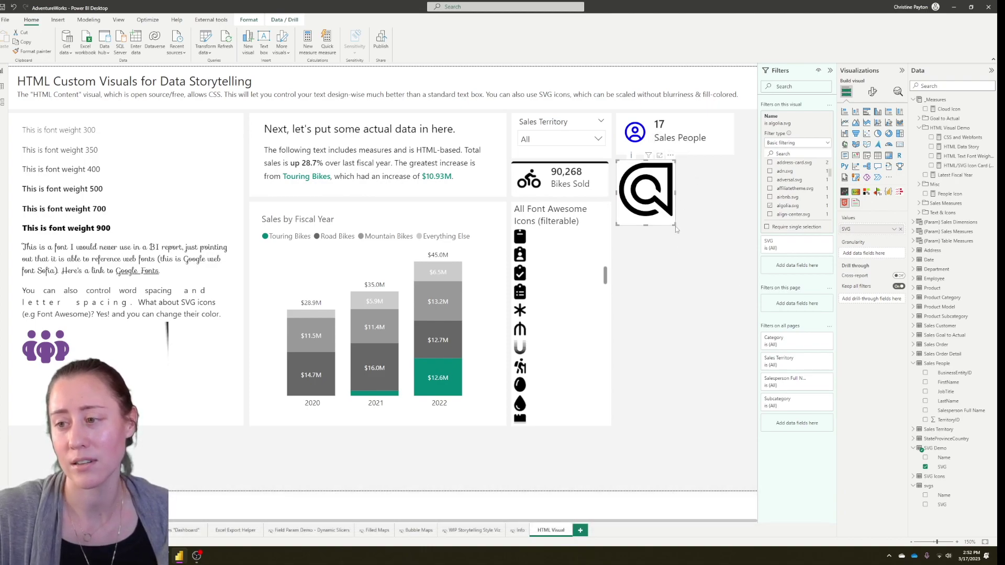
{"action": "left_click_drag", "start_coordinate": [677, 226], "coordinate": [679, 224]}
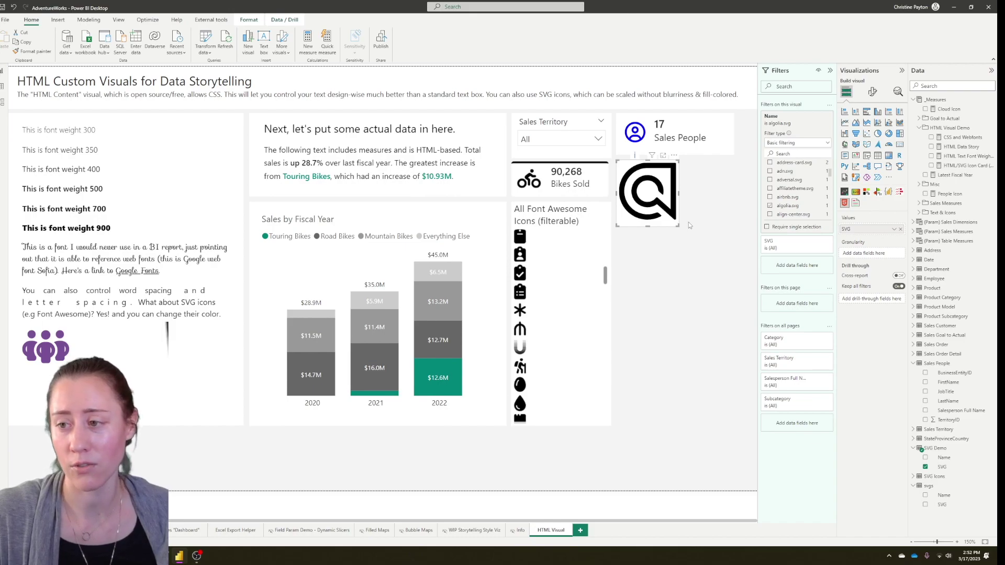
{"action": "mouse_move", "coordinate": [679, 225]}
{"action": "left_mouse_down"}
{"action": "mouse_move", "coordinate": [718, 259]}
{"action": "mouse_move", "coordinate": [734, 295]}
{"action": "mouse_move", "coordinate": [687, 240]}
{"action": "mouse_move", "coordinate": [686, 222]}
{"action": "mouse_move", "coordinate": [683, 241]}
{"action": "mouse_move", "coordinate": [684, 230]}
{"action": "left_mouse_up"}
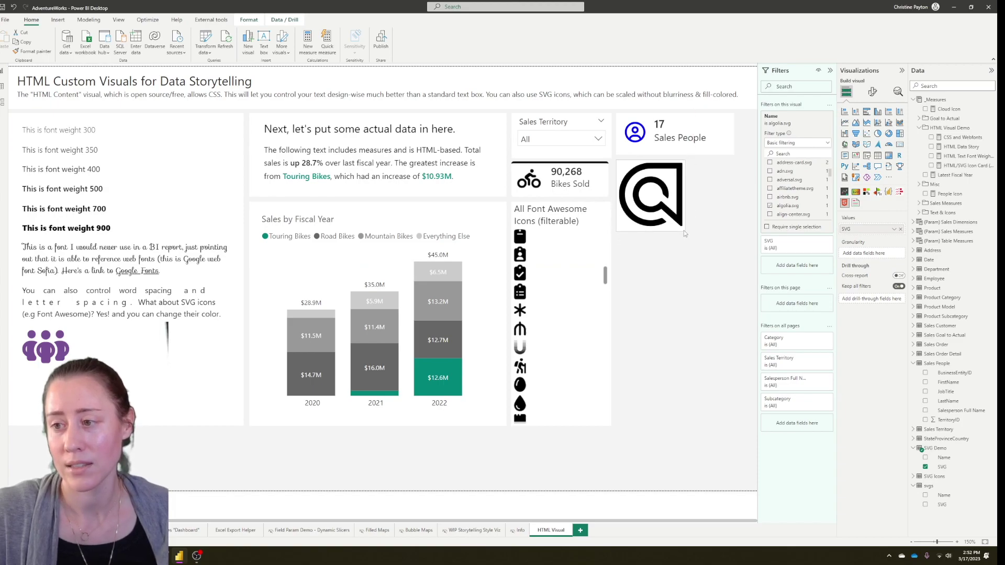
{"action": "left_click", "coordinate": [688, 236]}
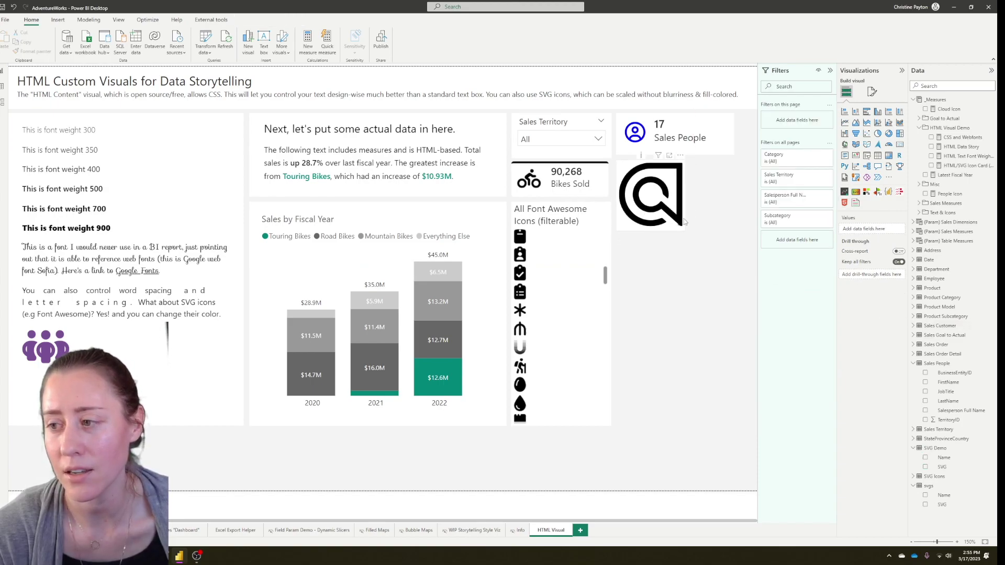